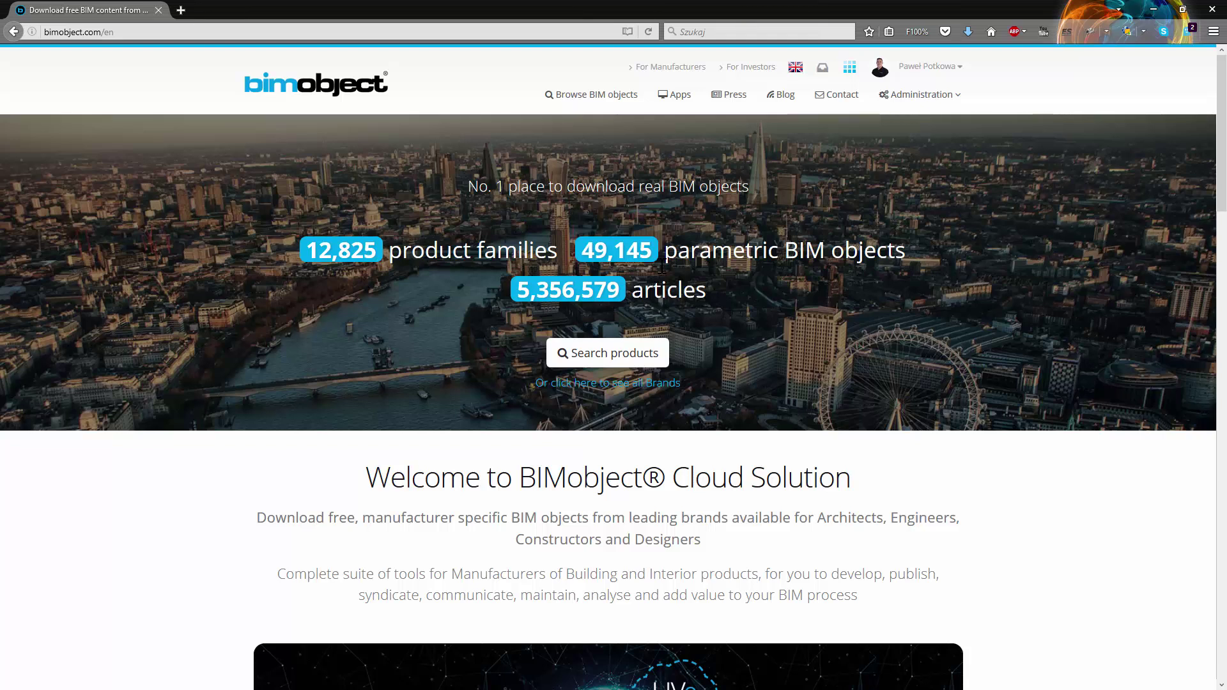
- Filter the BIMobject catalogue to the Siniat PL brand and scroll down to its NIDA wall products
left_click(579, 97)
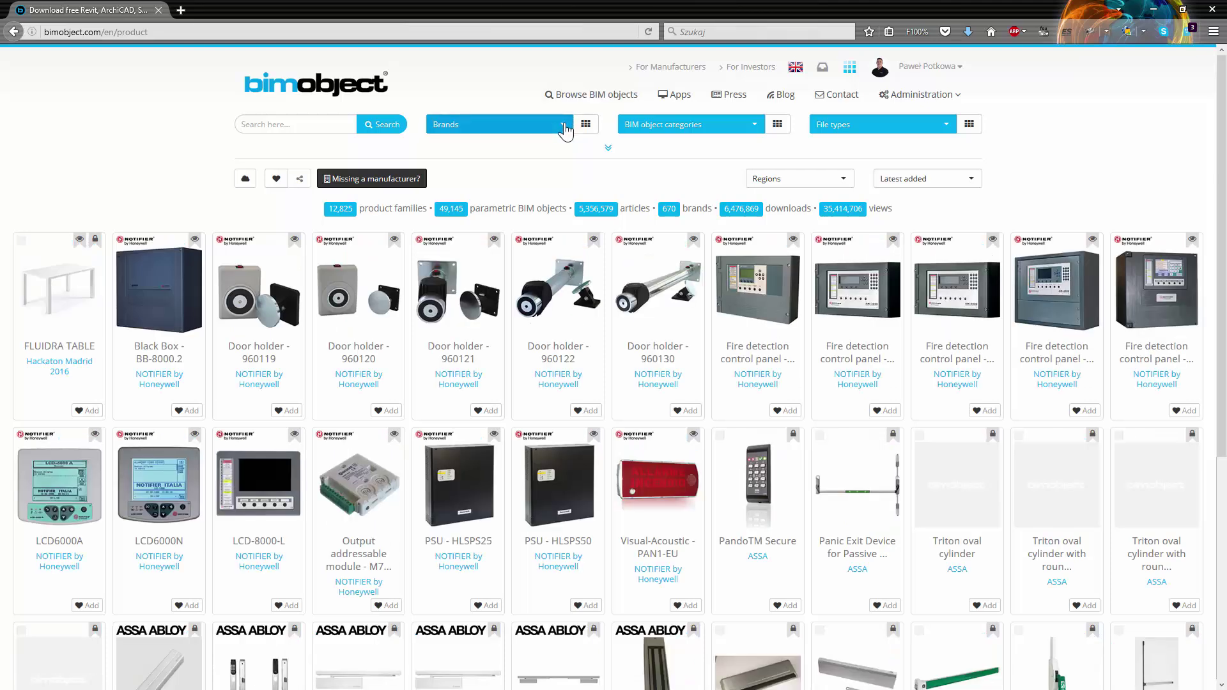
left_click(564, 126)
scroll(542, 214, "down", 2)
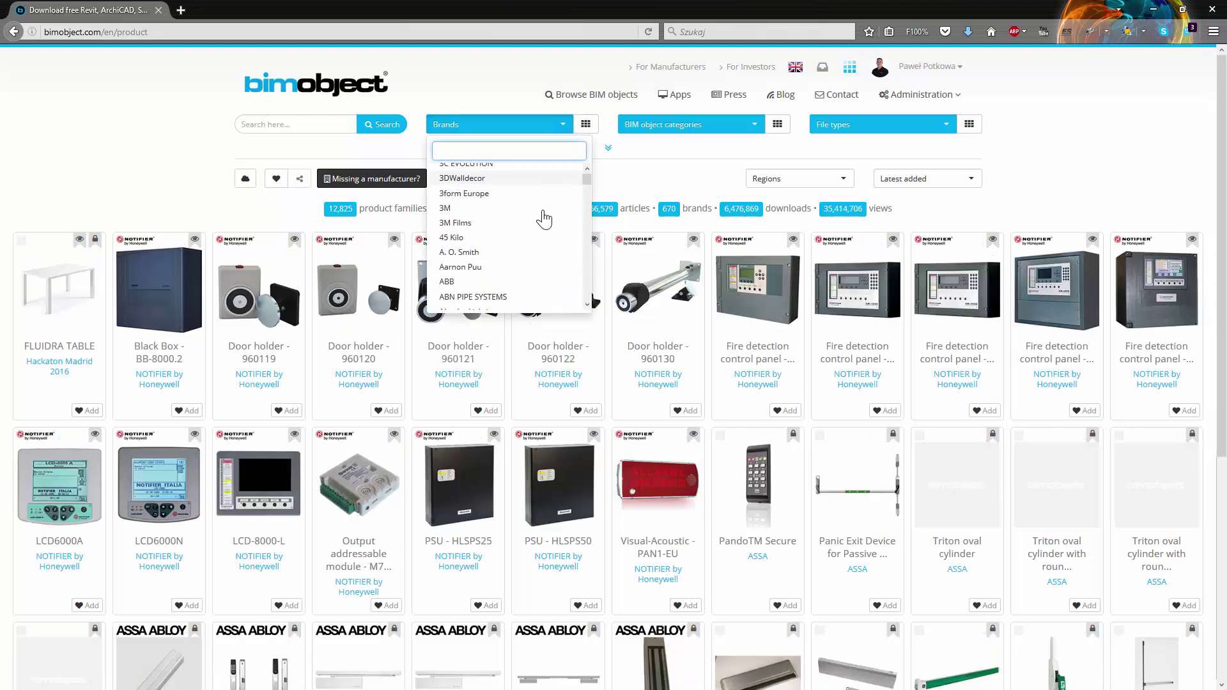
scroll(540, 221, "down", 1)
scroll(540, 223, "down", 1)
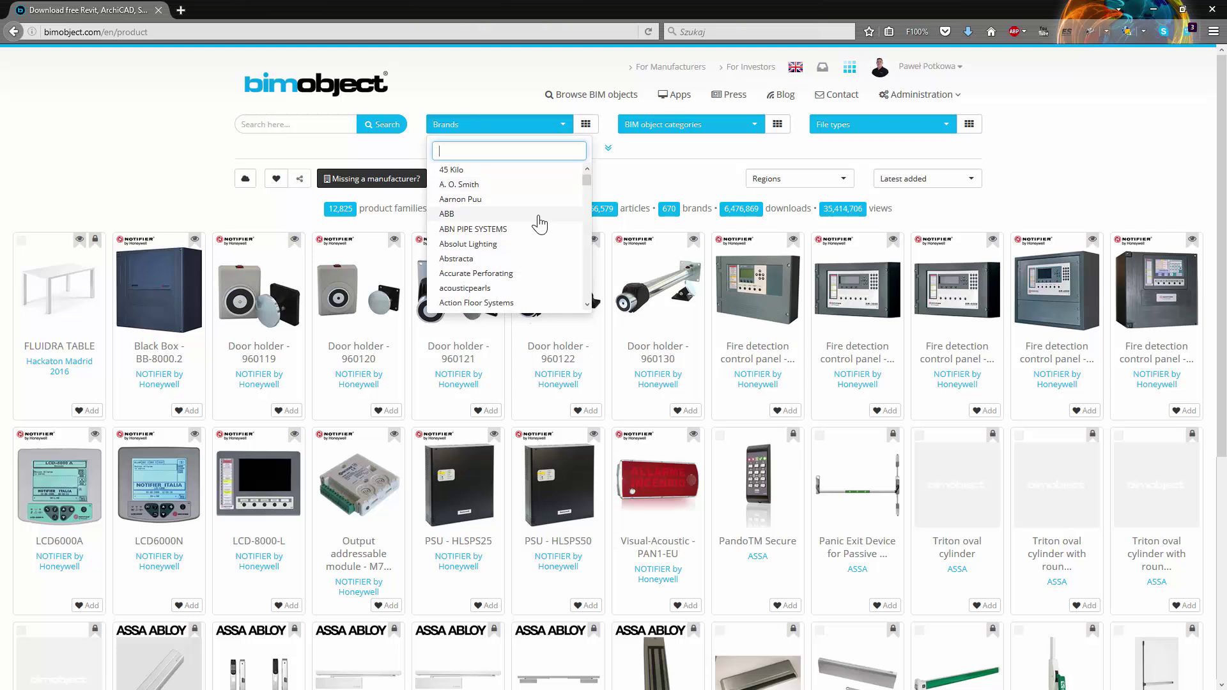
type("sinia")
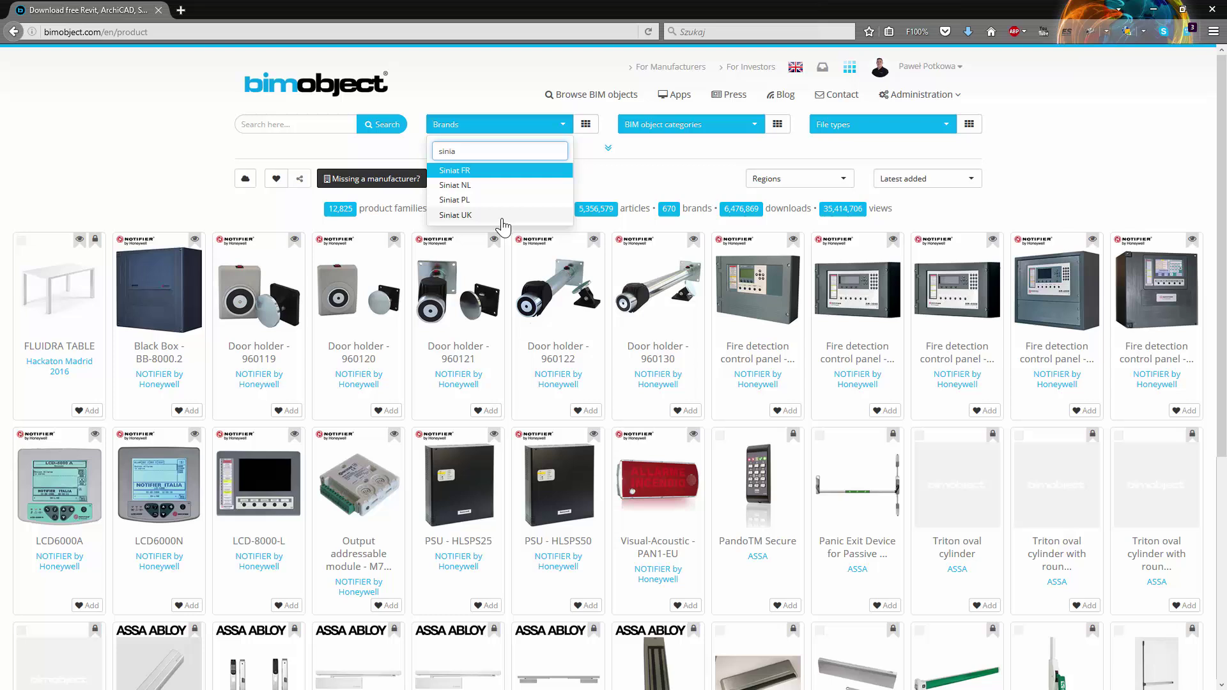
left_click(497, 202)
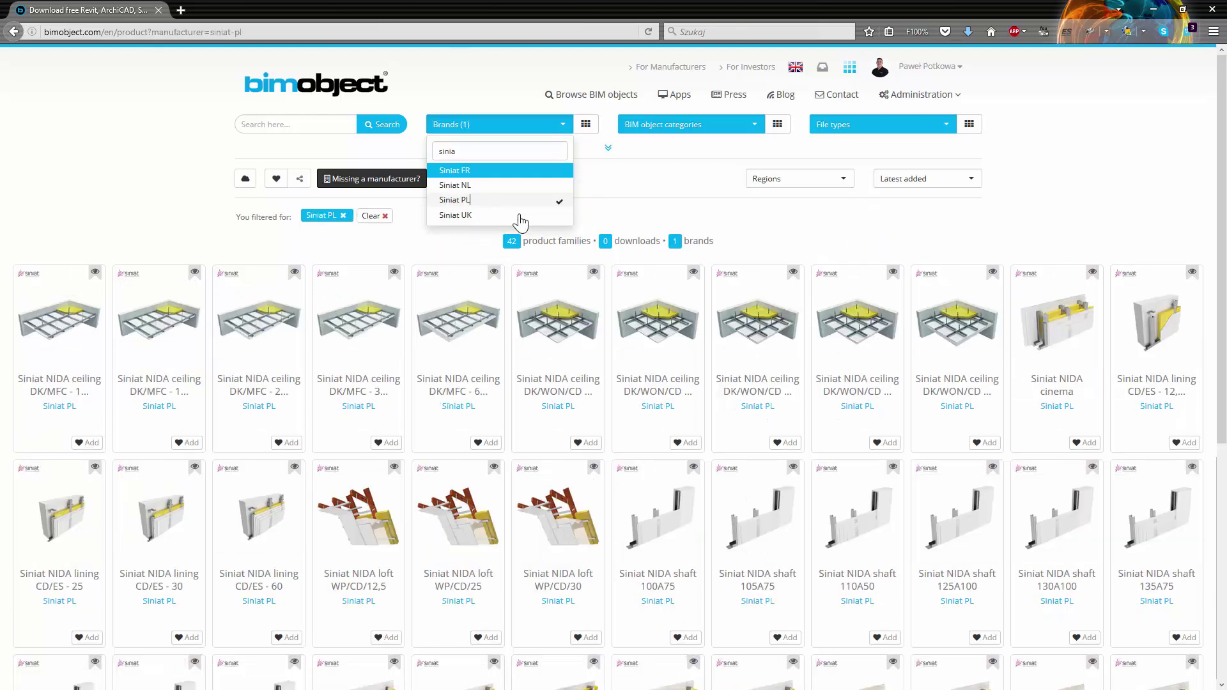
left_click(855, 238)
scroll(854, 243, "down", 5)
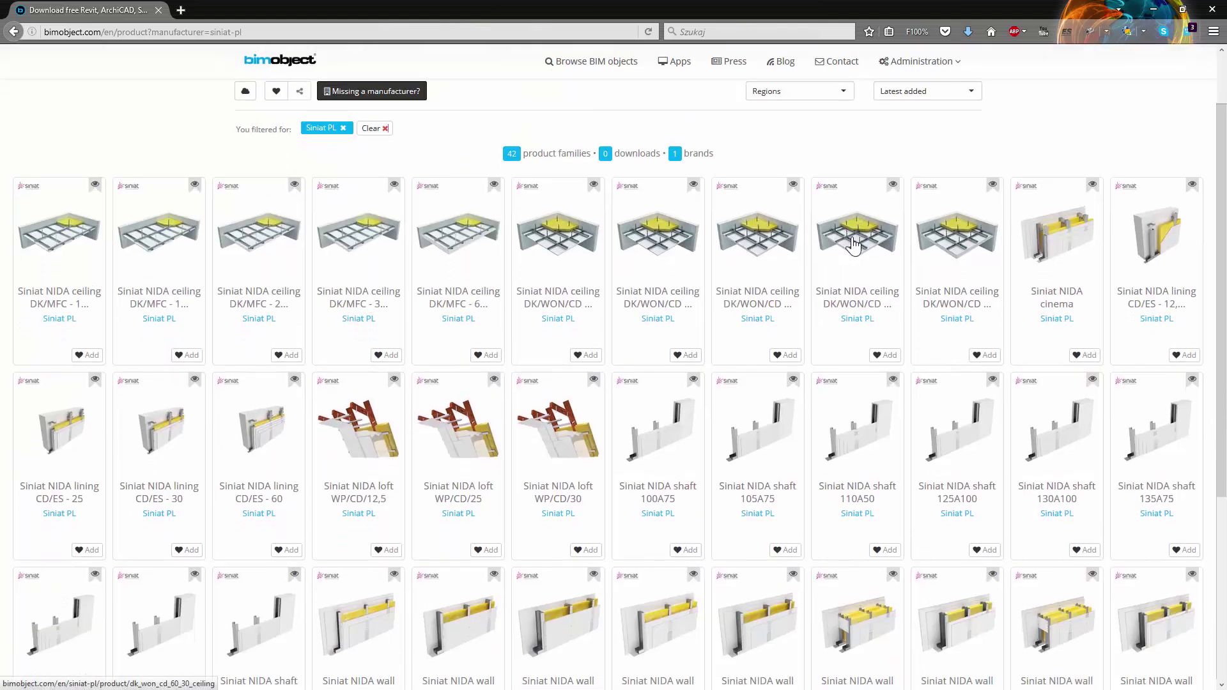
scroll(857, 249, "down", 4)
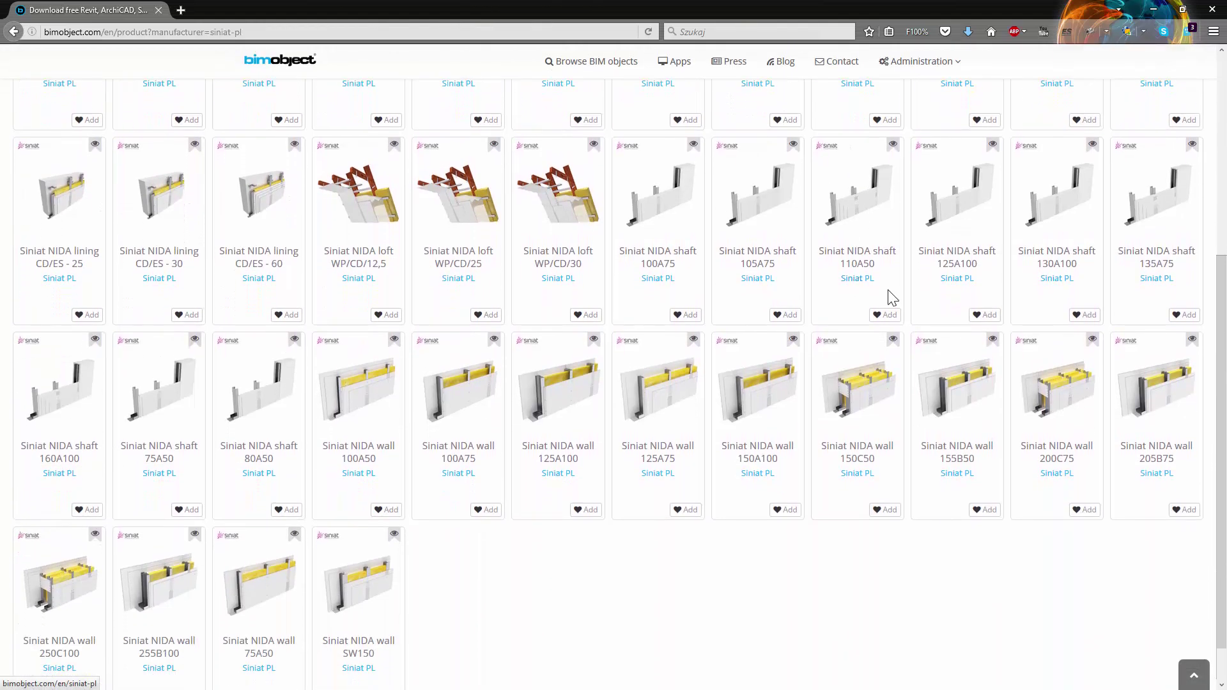
- Open the Siniat NIDA wall 100A75 product page and review its specification, links, classification and region tabs
left_click(459, 401)
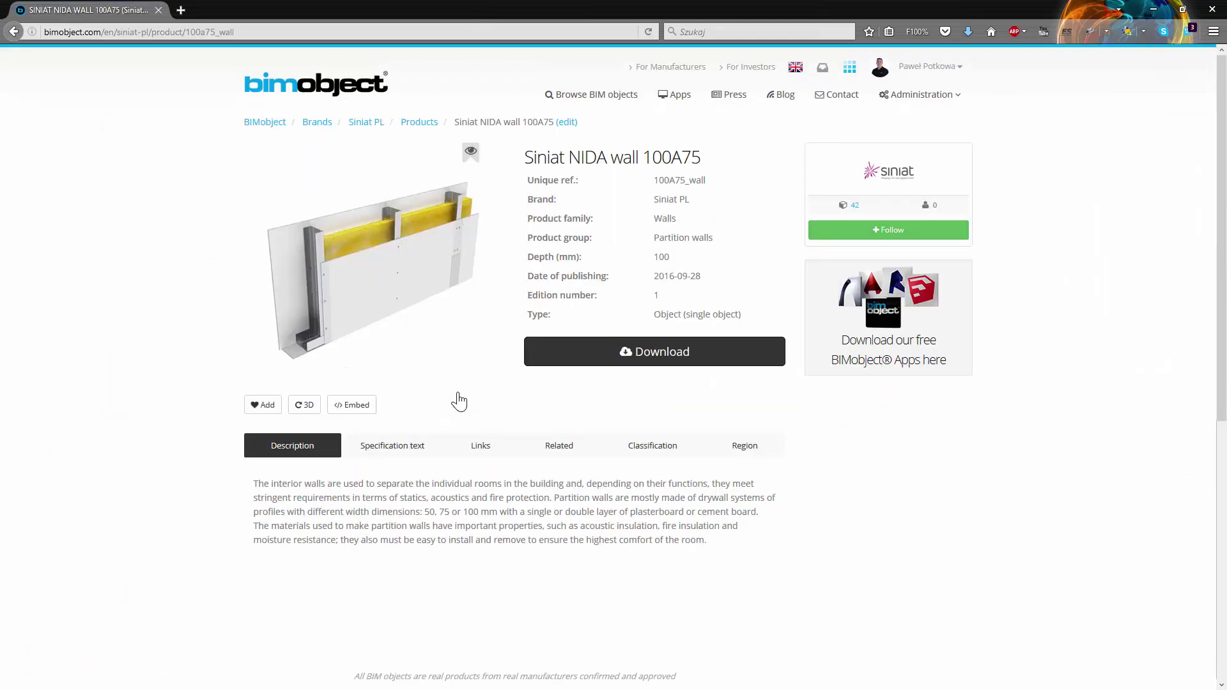
left_click(399, 448)
left_click(486, 450)
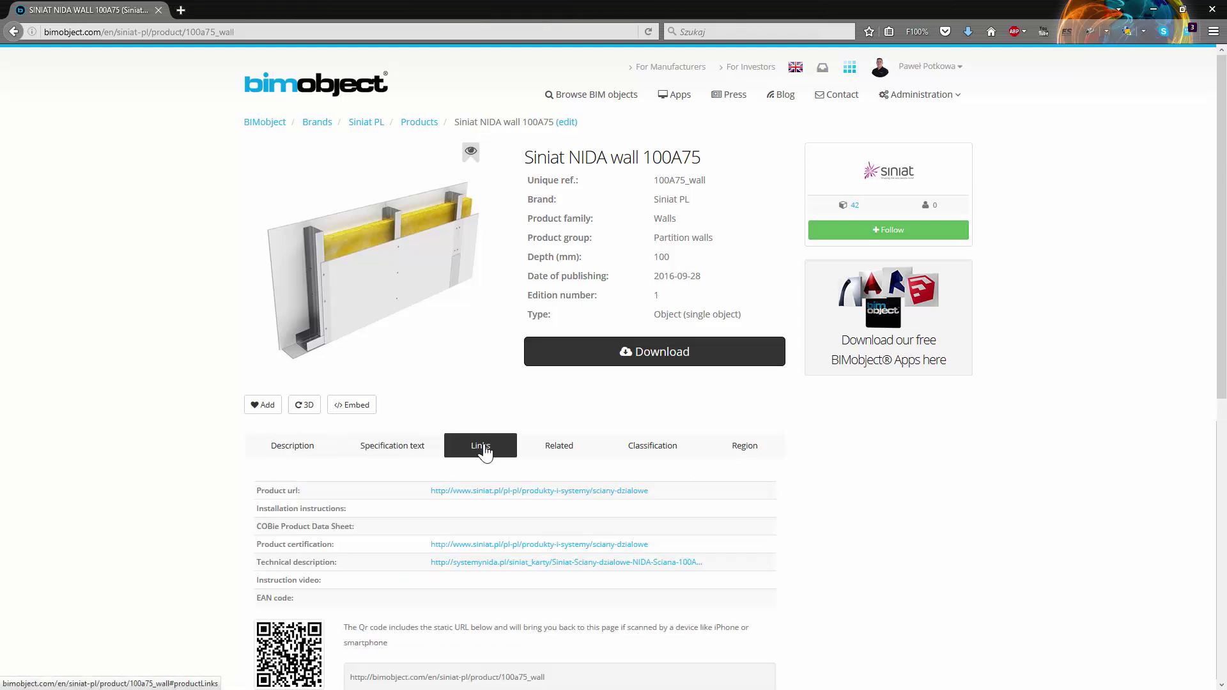
left_click(562, 449)
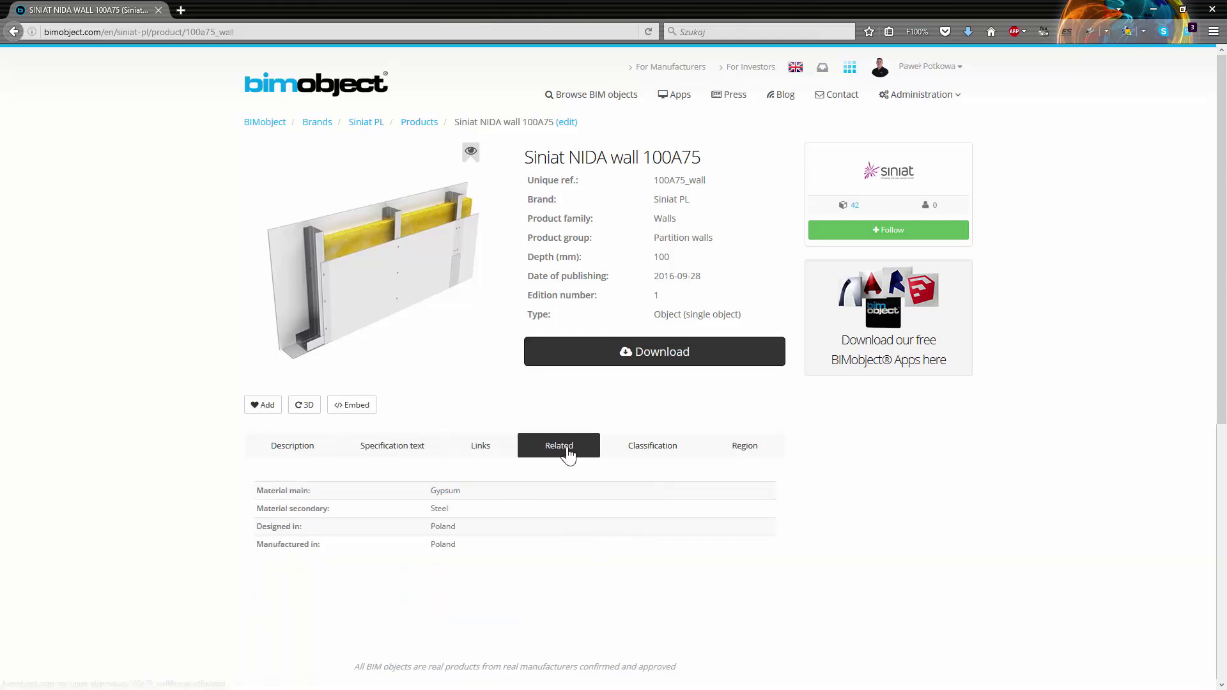
left_click(666, 446)
left_click(741, 445)
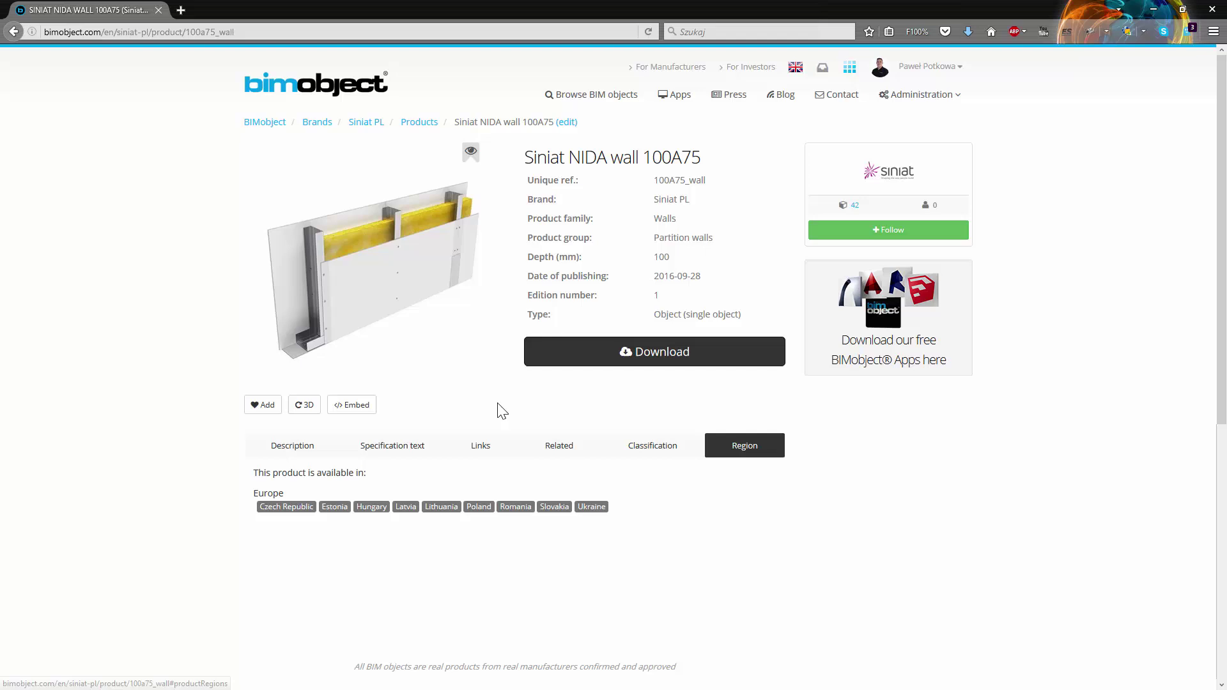
left_click(307, 452)
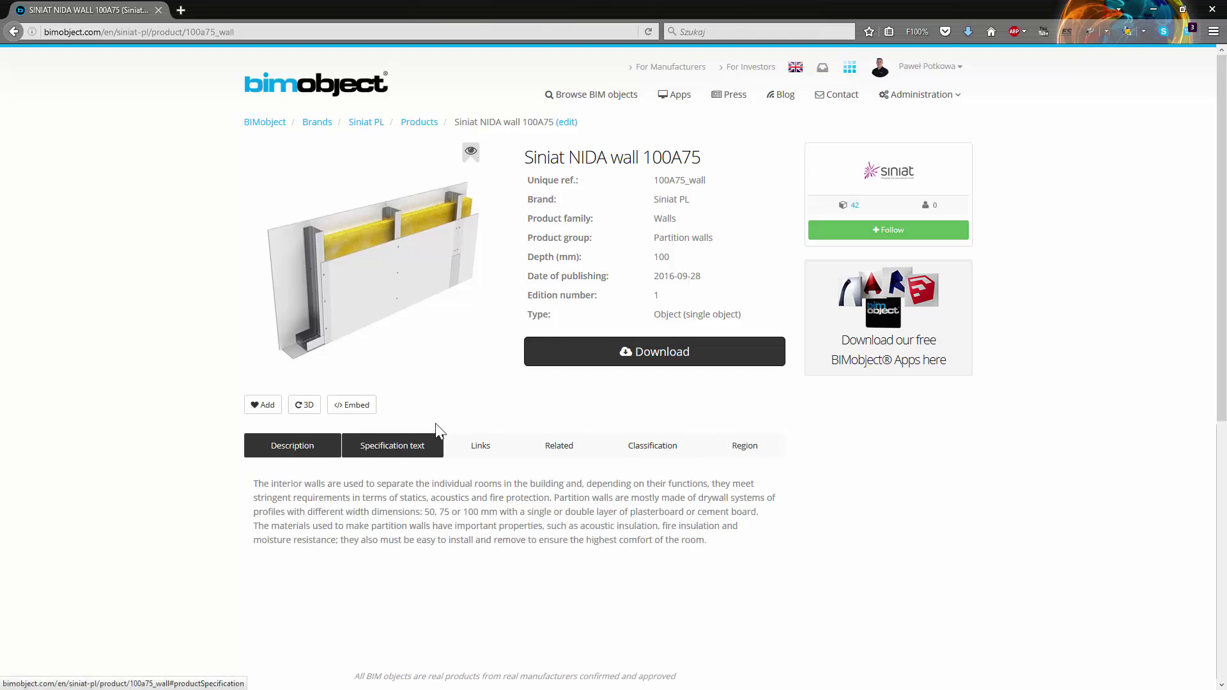
- Inspect the 100A75 wall in the interactive 3D preview, rotating it to a near-front view
left_click(305, 406)
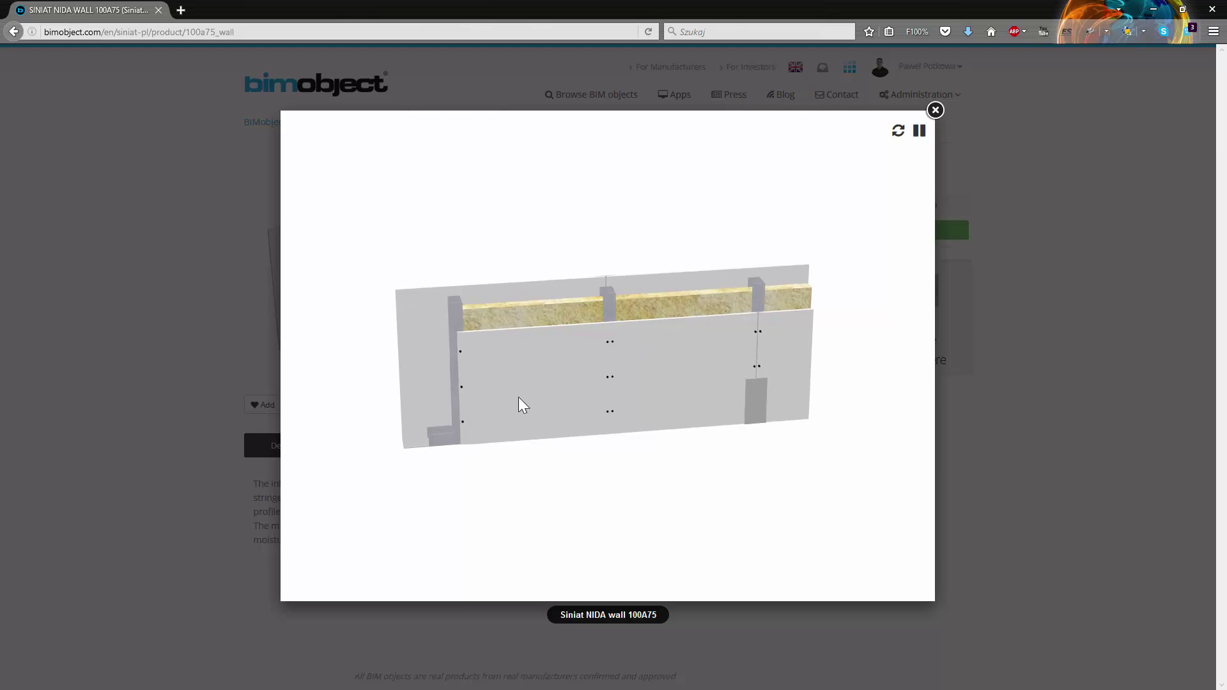
mouse_move(519, 397)
left_mouse_down()
mouse_move(520, 493)
mouse_move(605, 407)
mouse_move(554, 401)
mouse_move(527, 320)
left_mouse_up()
scroll(543, 297, "up", 3)
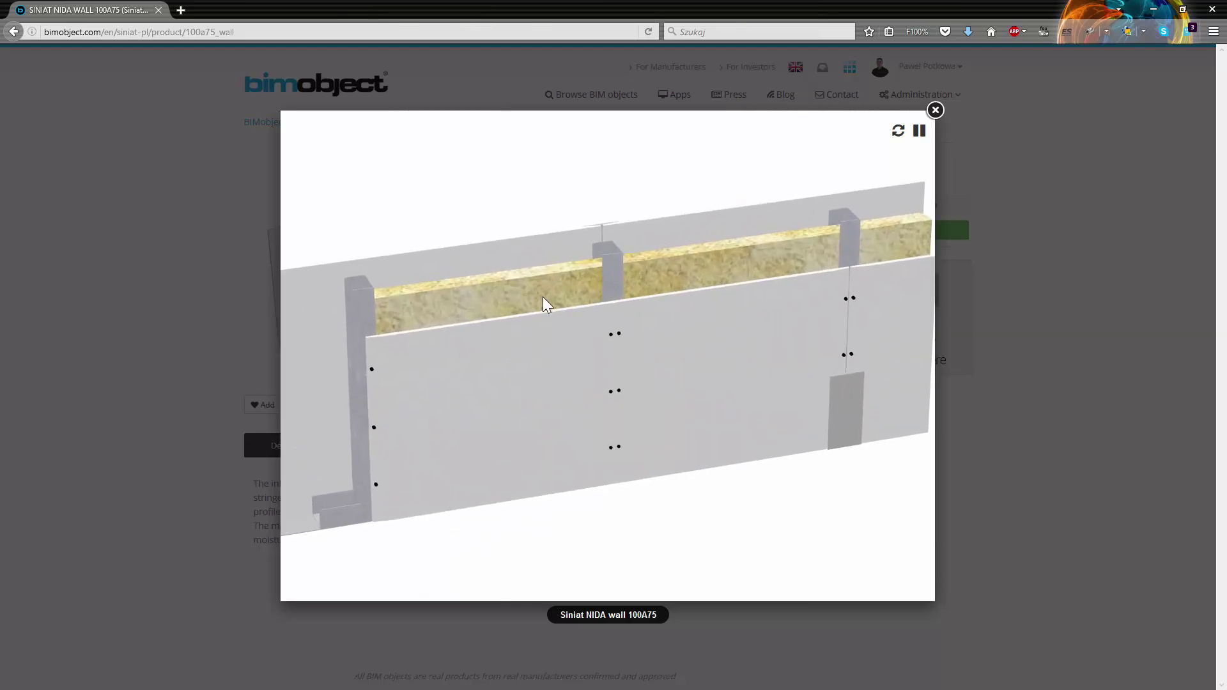
mouse_move(508, 377)
left_mouse_down()
mouse_move(526, 354)
mouse_move(485, 351)
left_mouse_up()
scroll(486, 351, "down", 3)
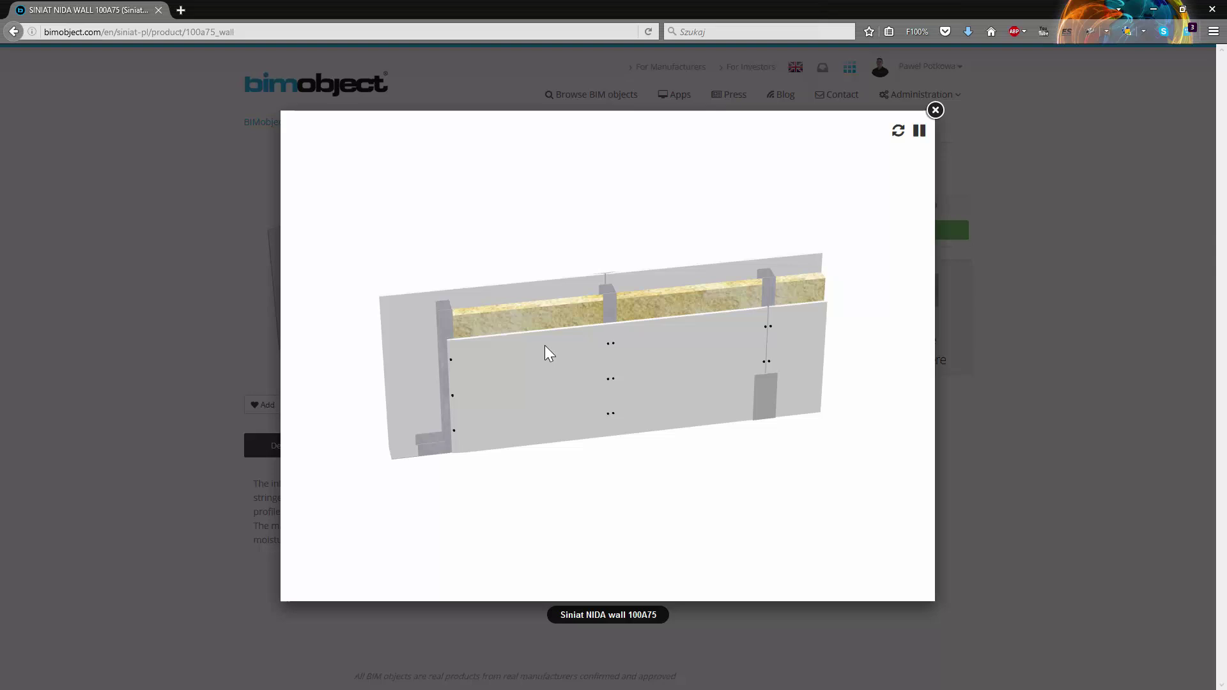
left_click(936, 111)
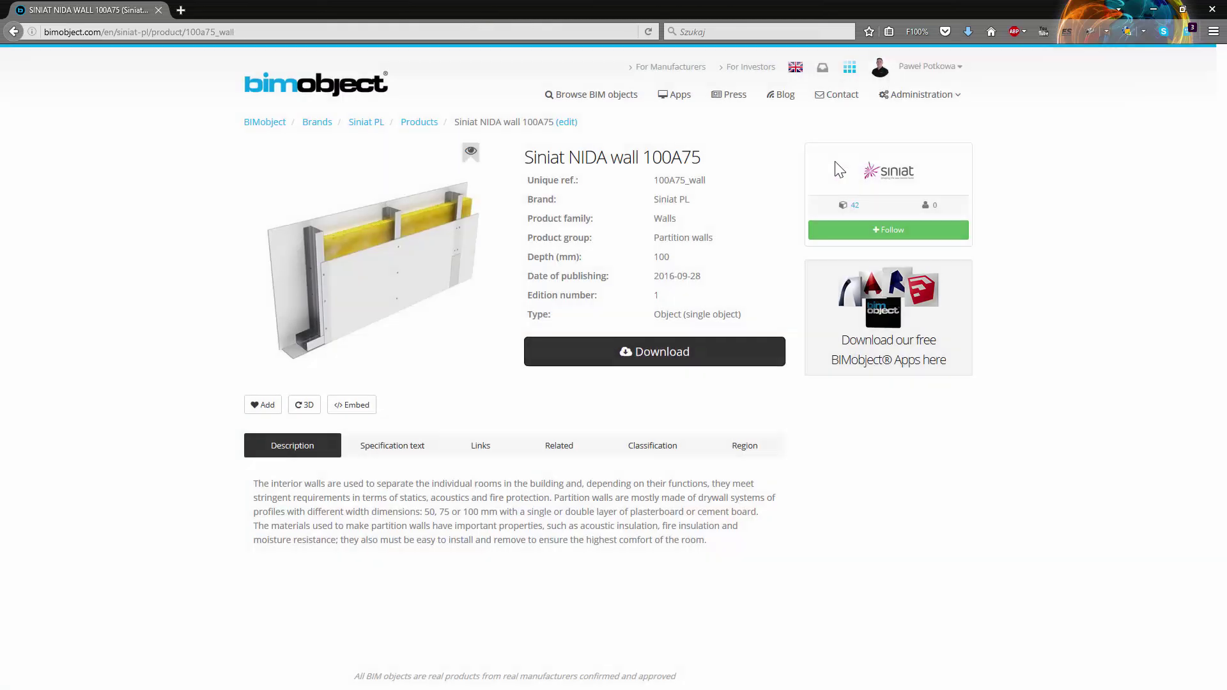
- Save the Siniat-PL additional attributes AAT file into the Siniat PL folder
left_click(628, 355)
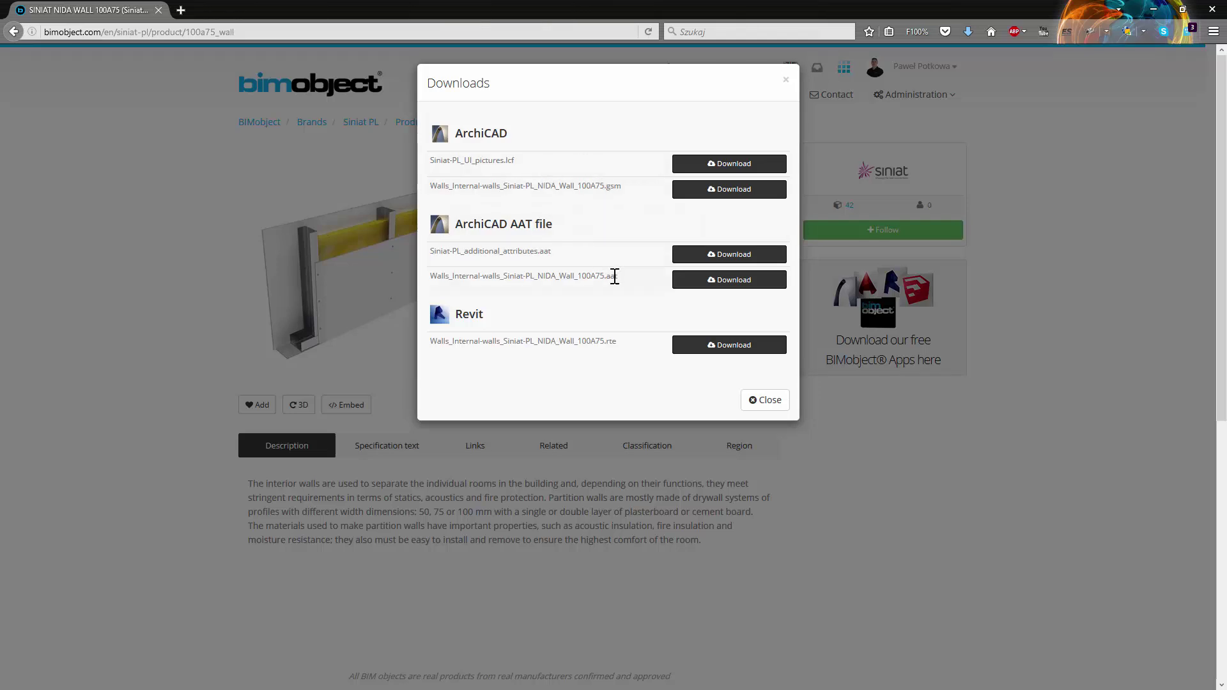
left_click(715, 256)
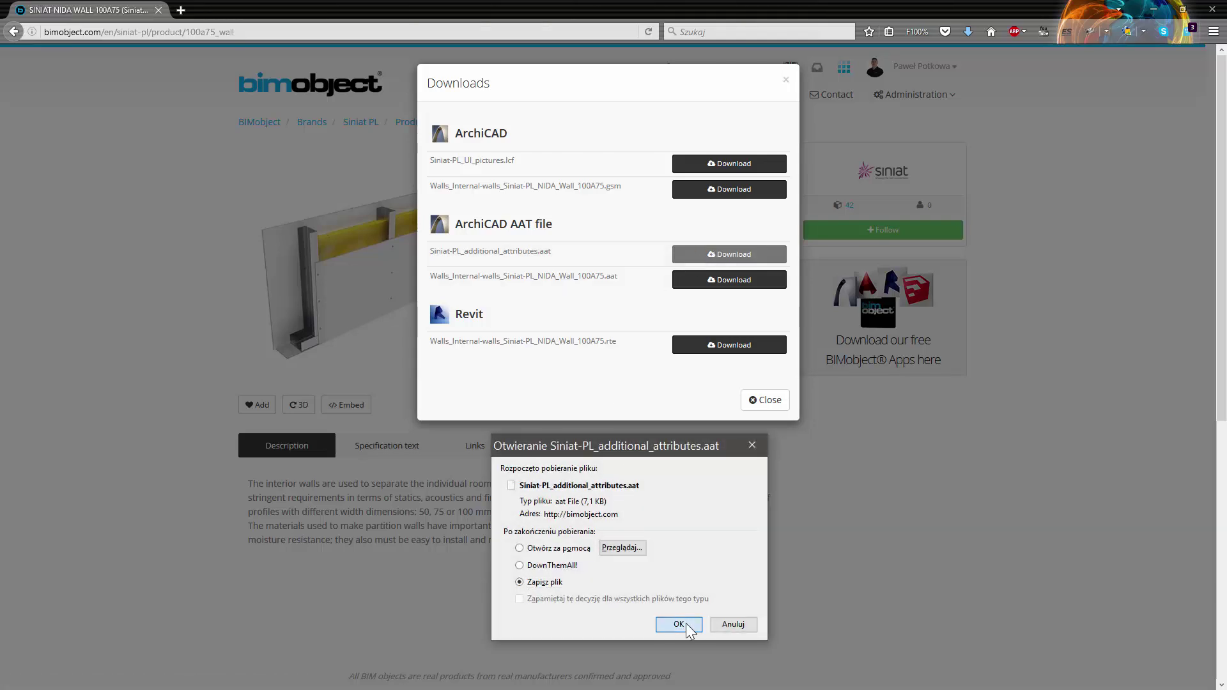
left_click(679, 624)
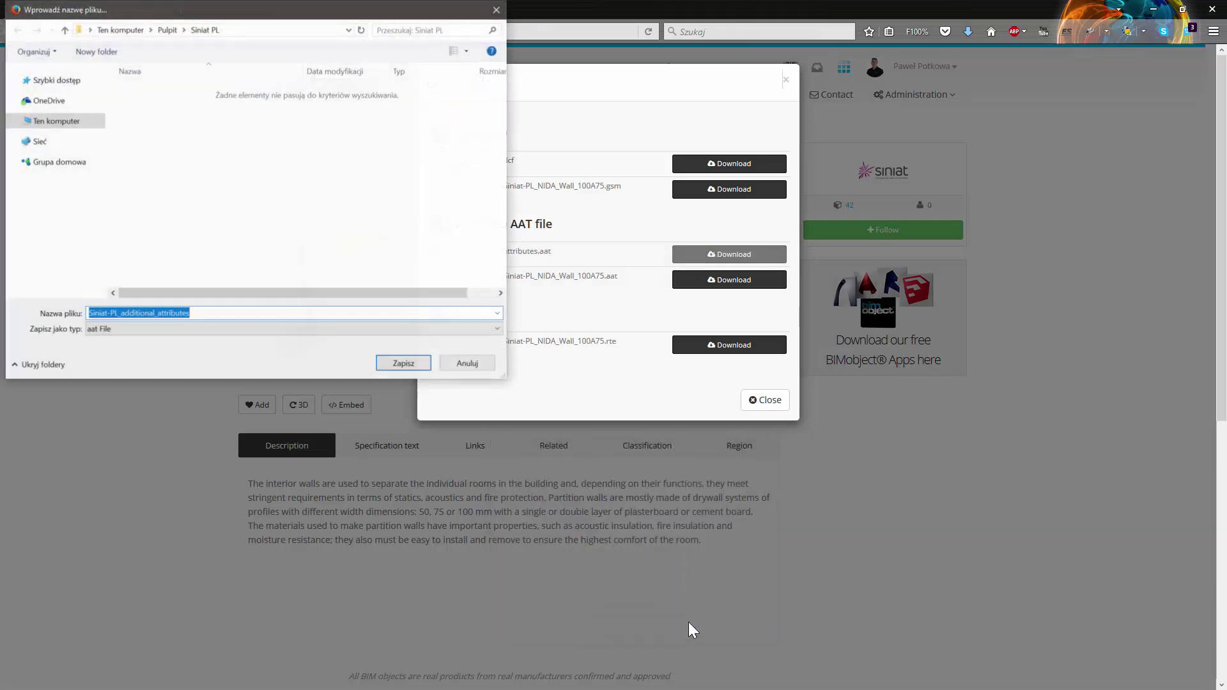
left_click(411, 363)
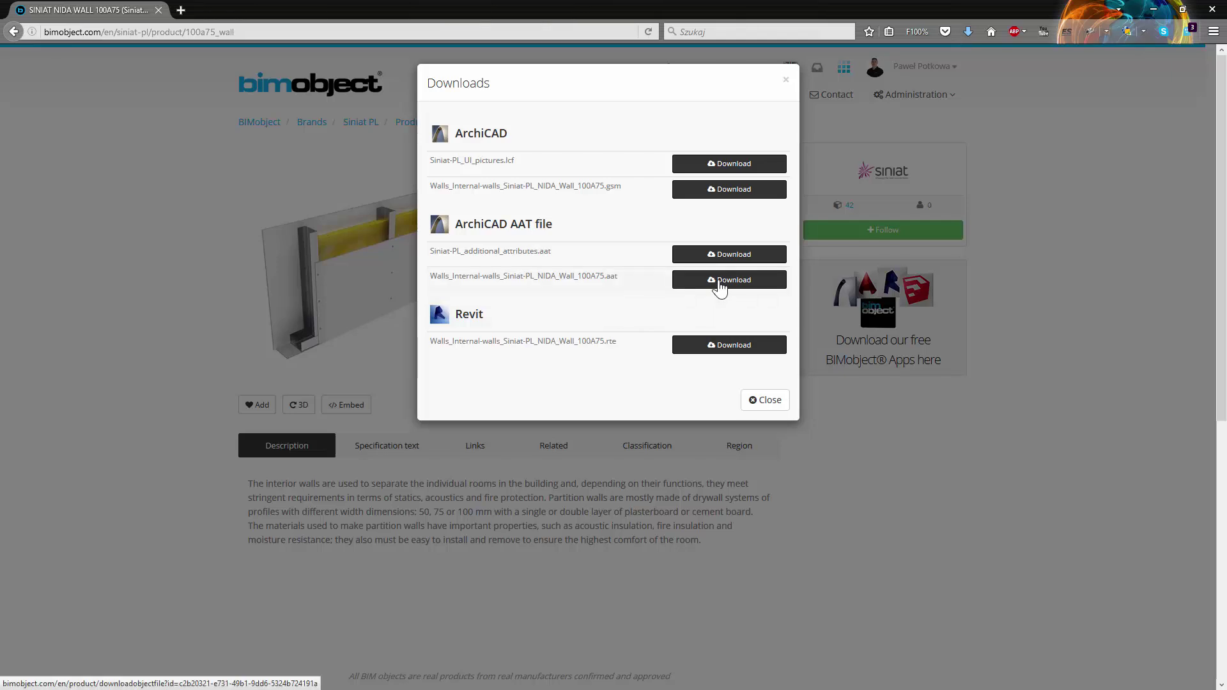
- Save the NIDA wall 100A75 AAT file to the Siniat PL folder
left_click(719, 284)
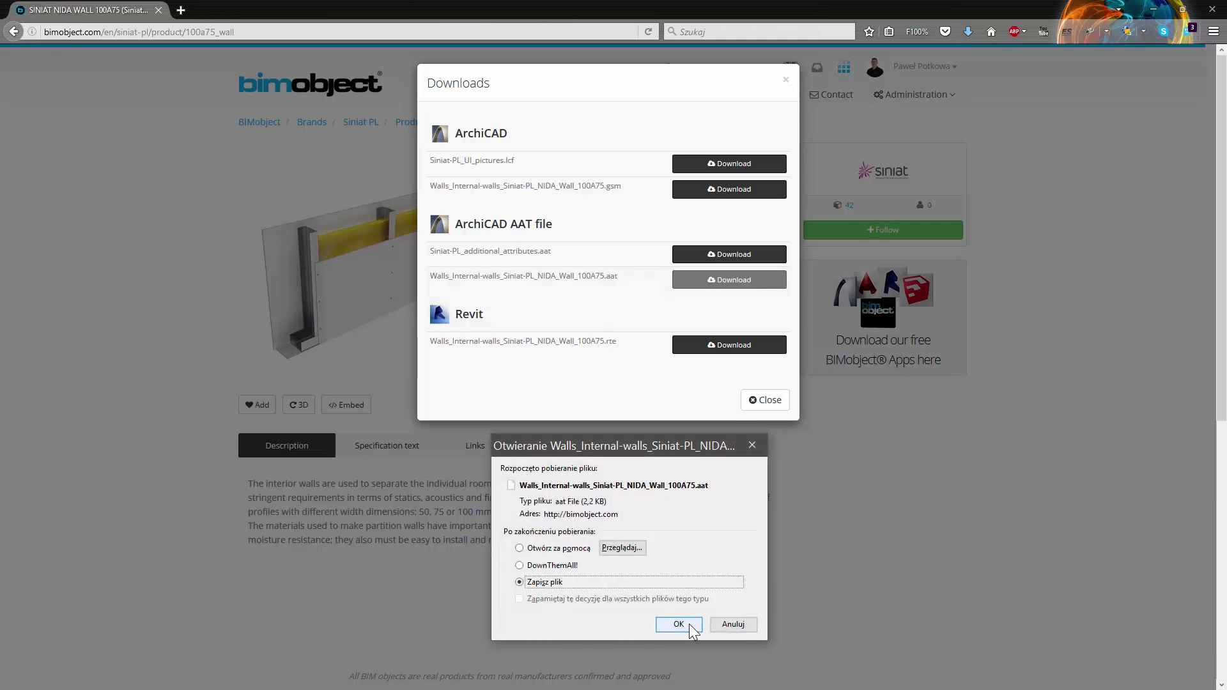
left_click(679, 624)
left_click(401, 362)
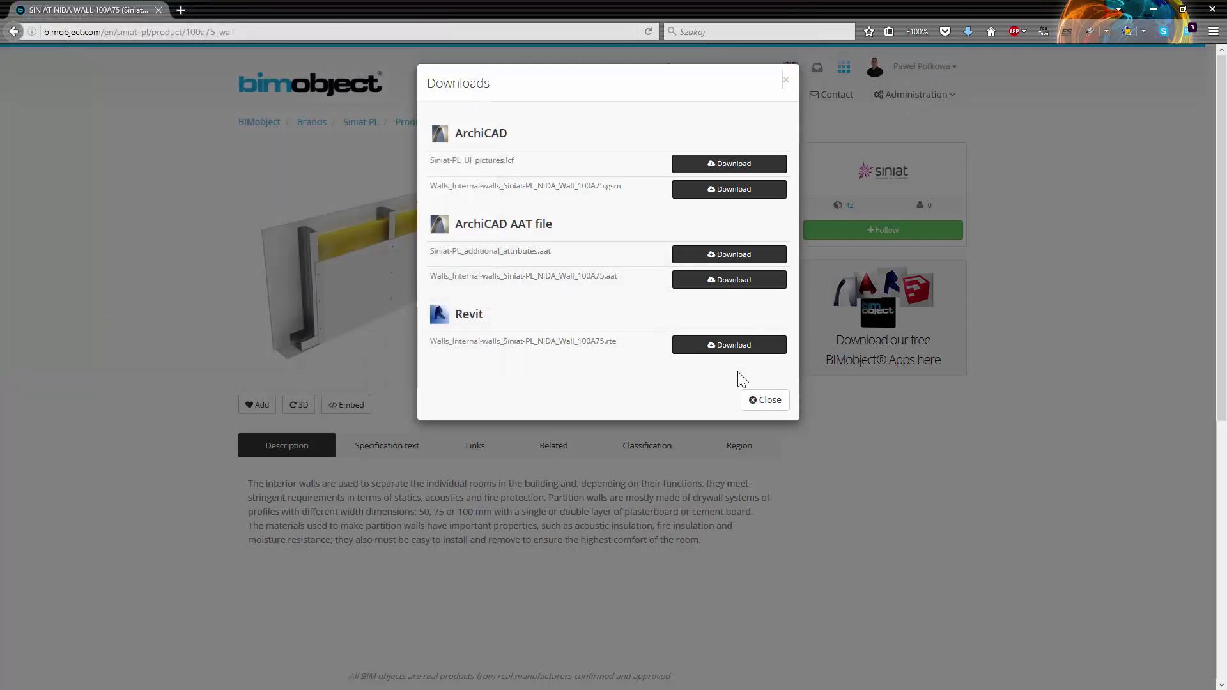
left_click(754, 401)
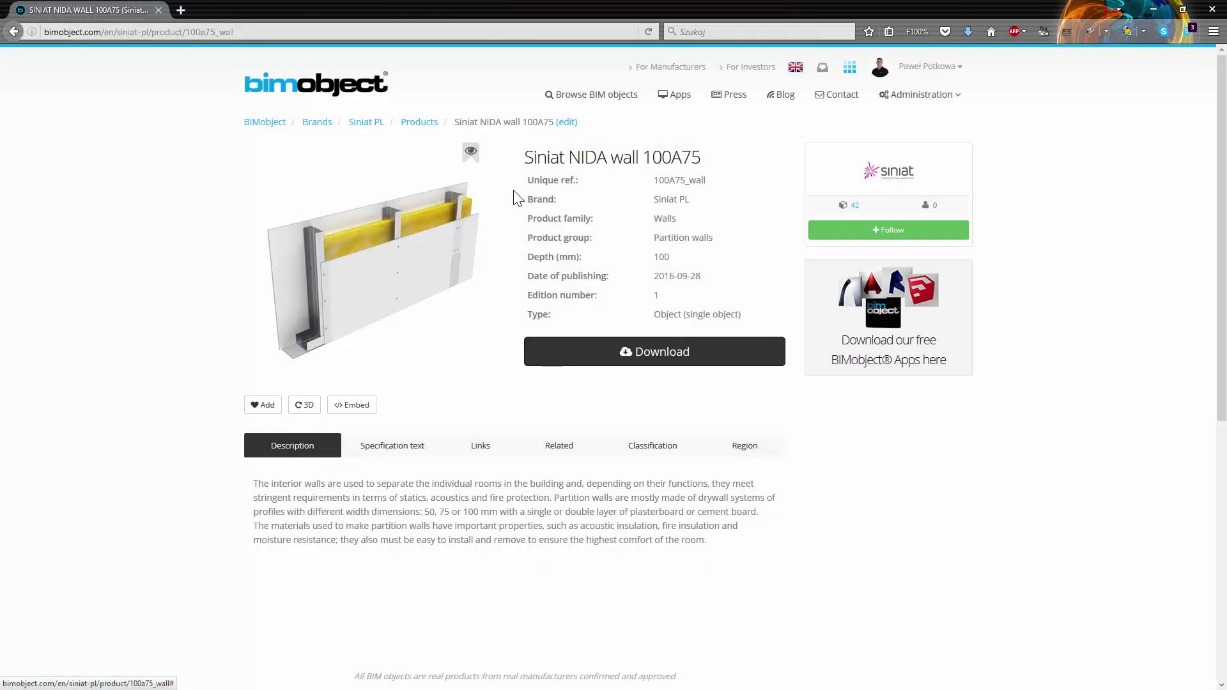
- Return to the Siniat PL listing and open the Siniat NIDA wall 150C50 product page
left_click(427, 125)
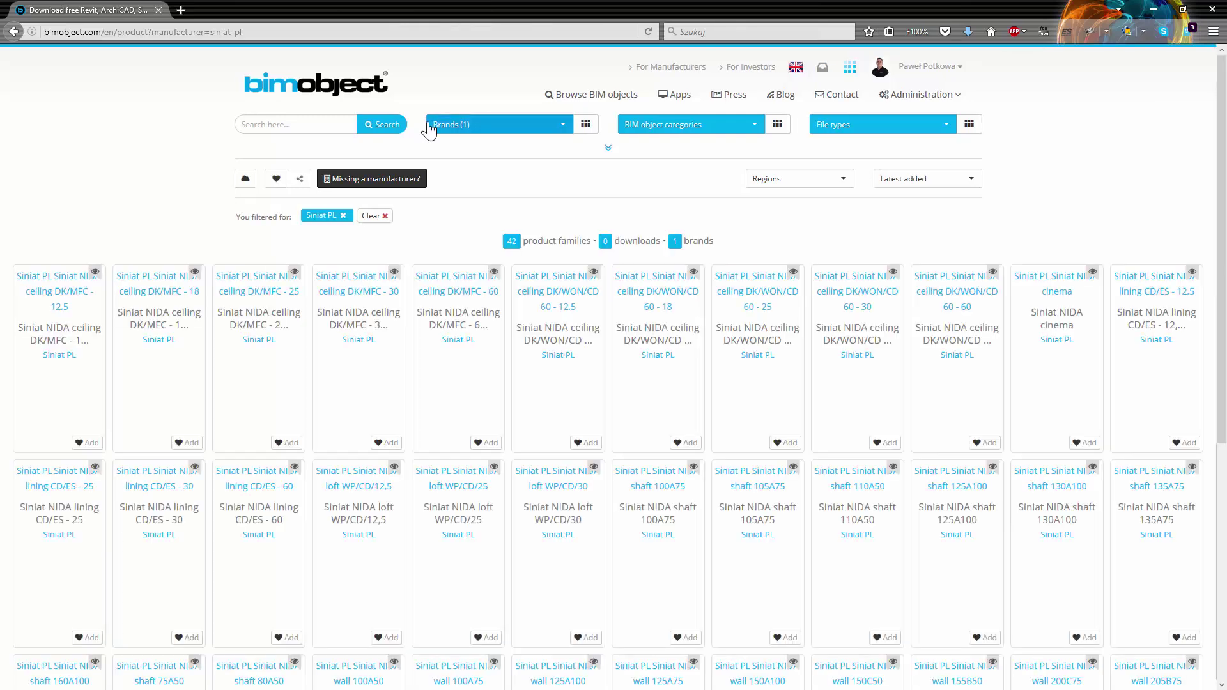
scroll(632, 221, "down", 2)
scroll(639, 231, "down", 4)
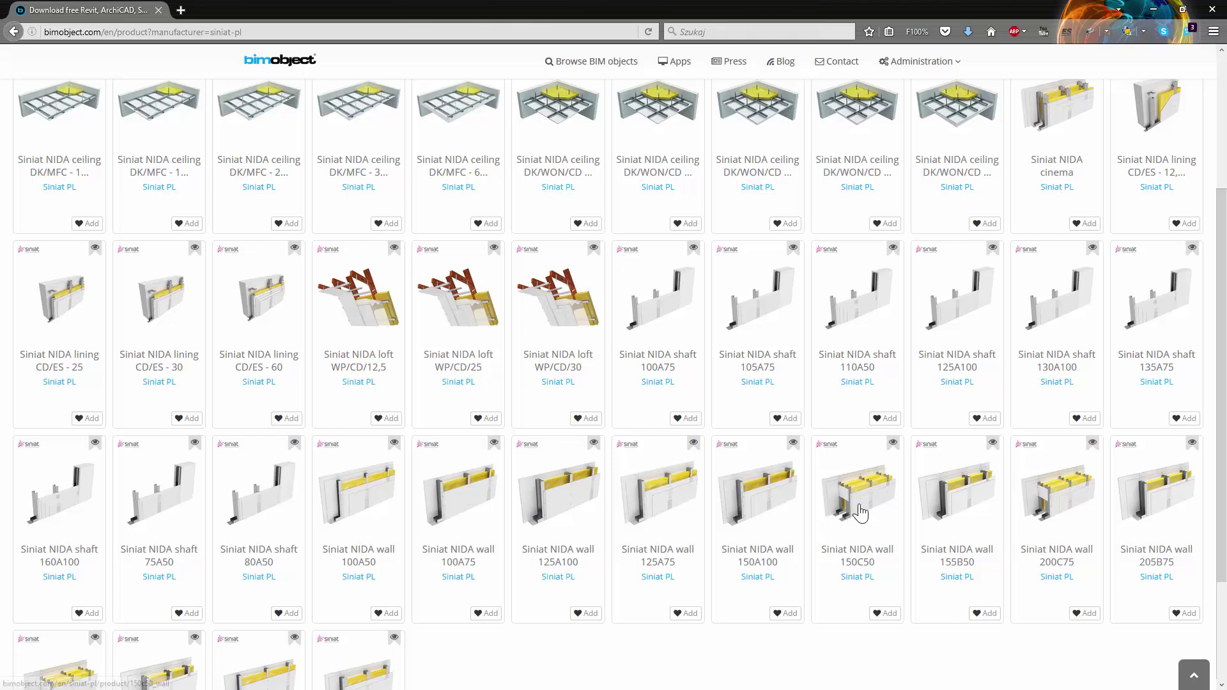
left_click(859, 512)
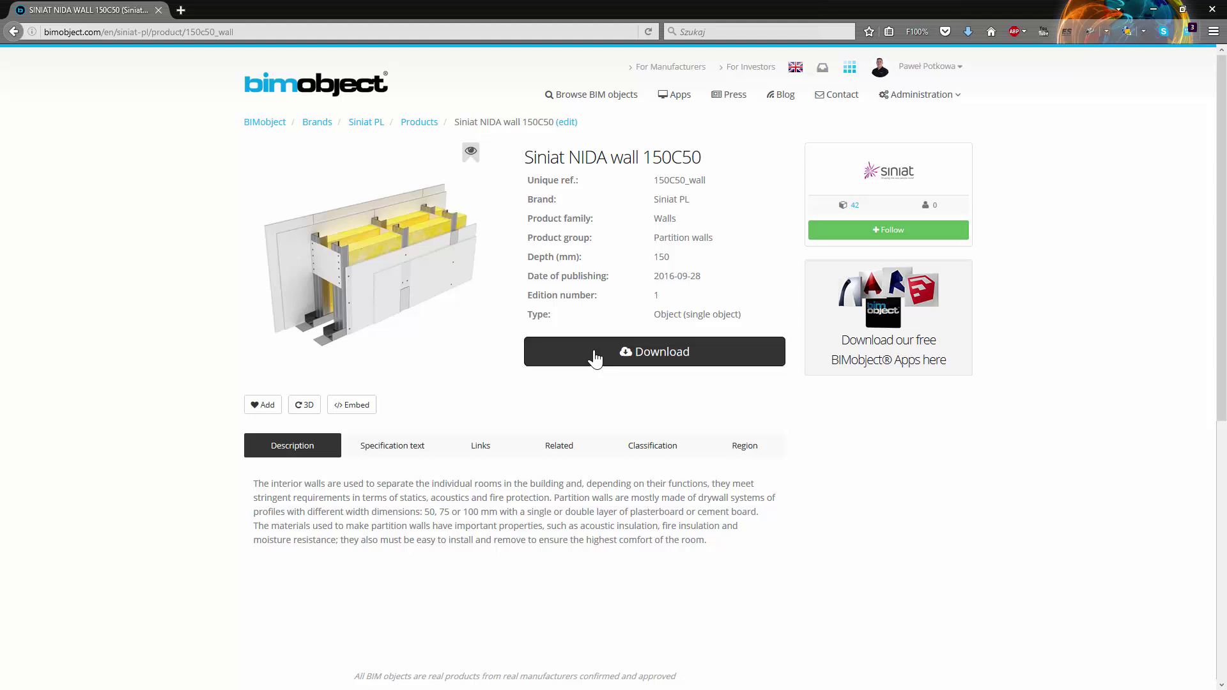
- Save the 150C50 wall AAT attribute file into the Siniat PL folder
left_click(594, 358)
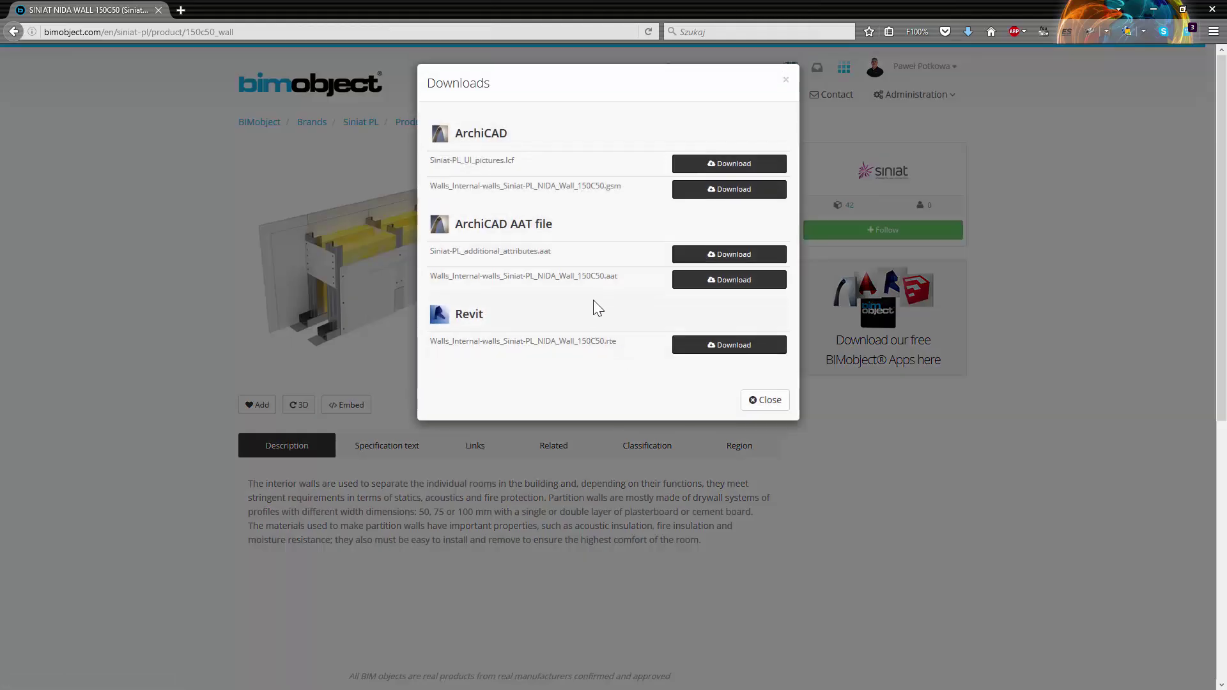
left_click(715, 256)
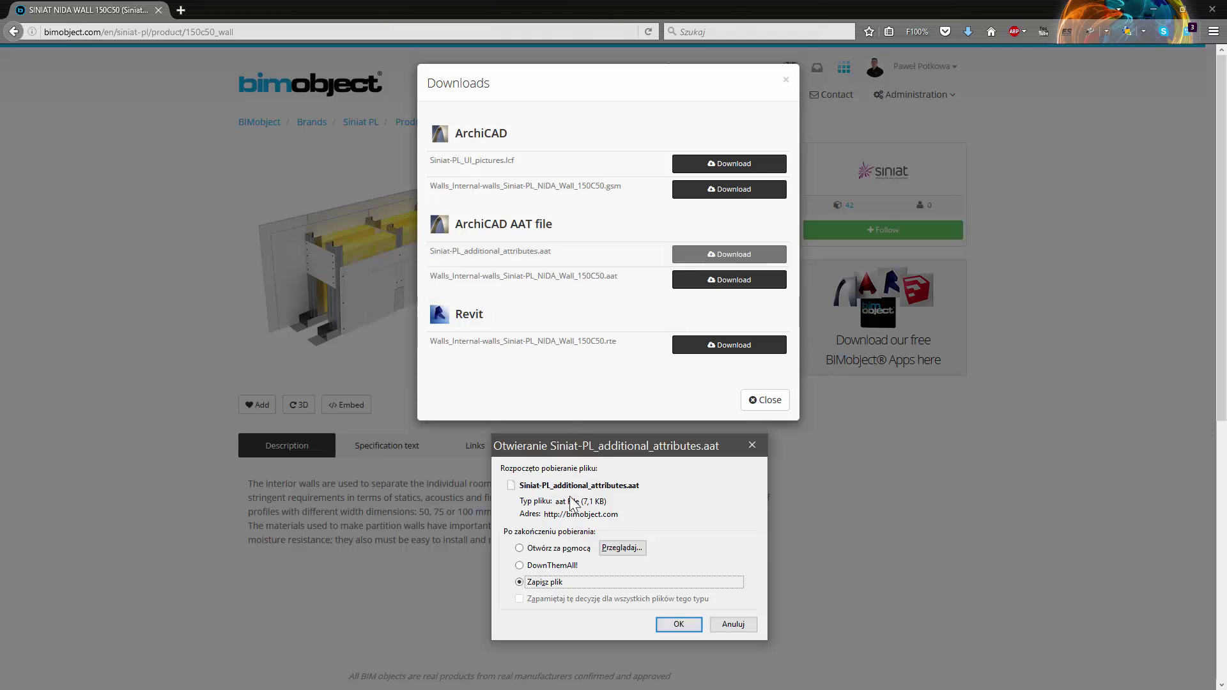
left_click(716, 626)
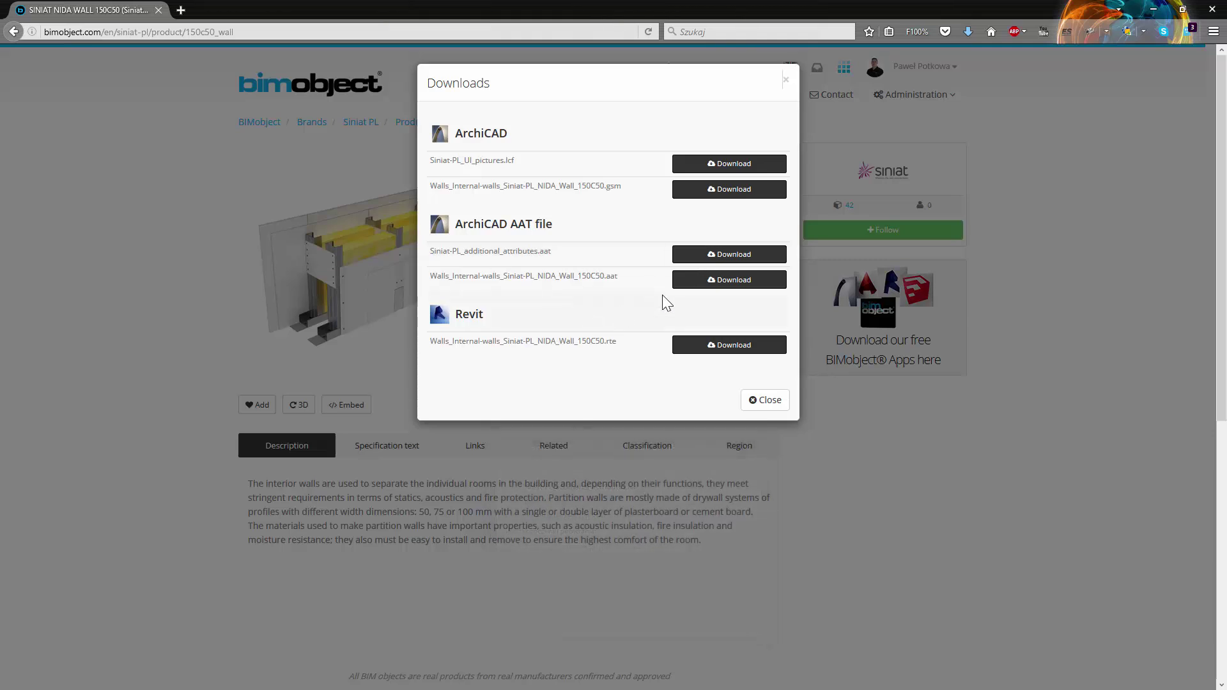
left_click(722, 285)
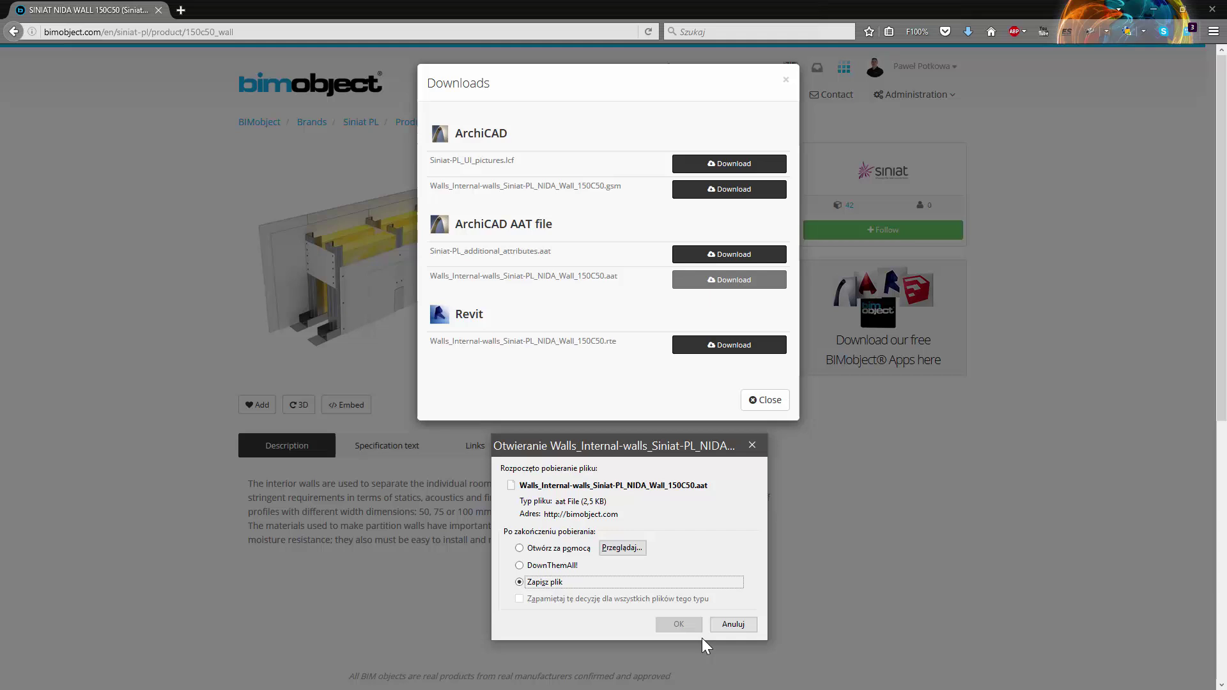
left_click(692, 629)
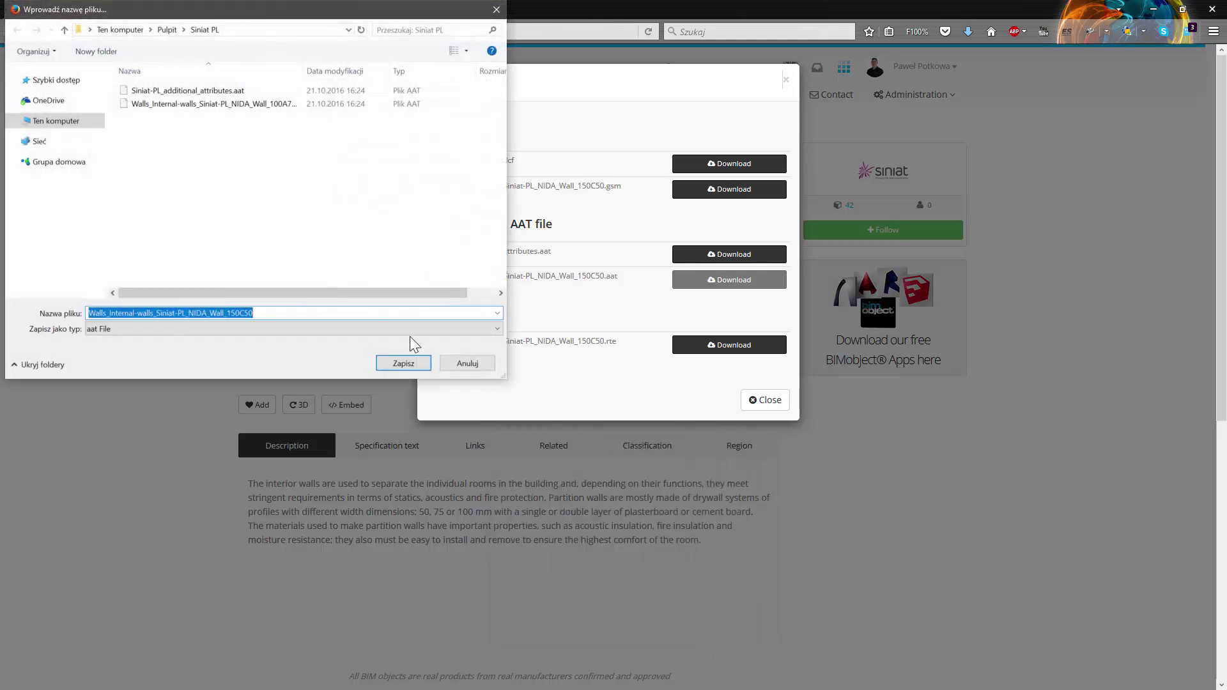
left_click(404, 363)
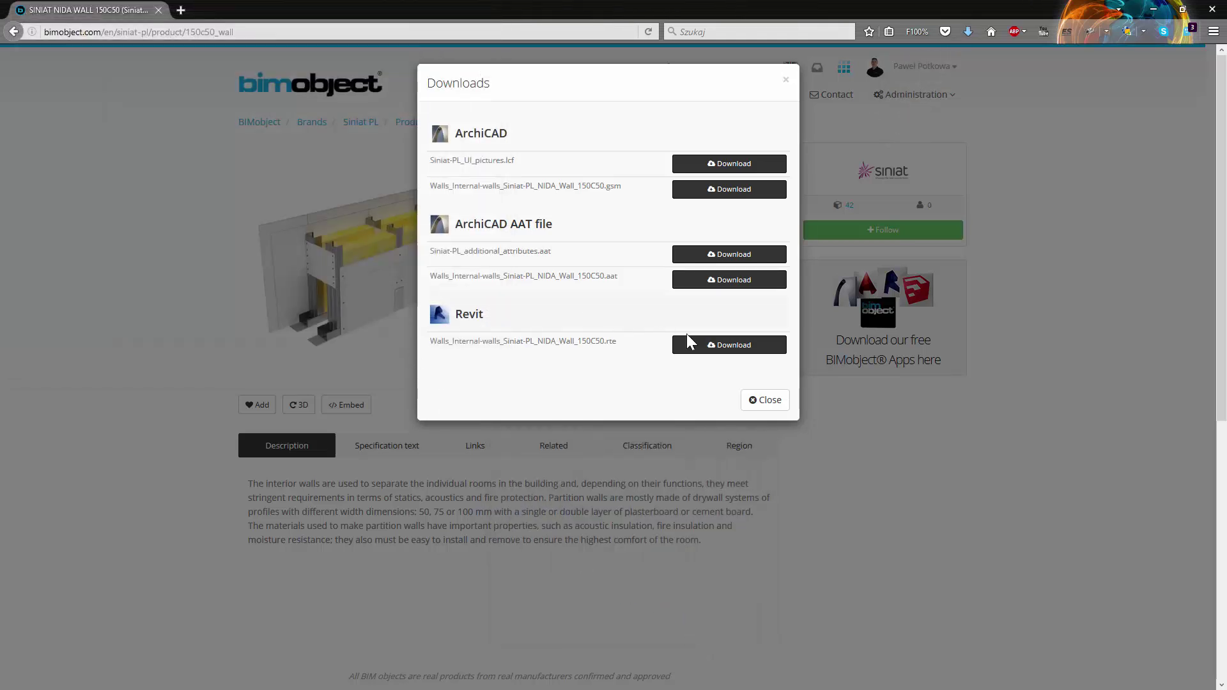
left_click(766, 400)
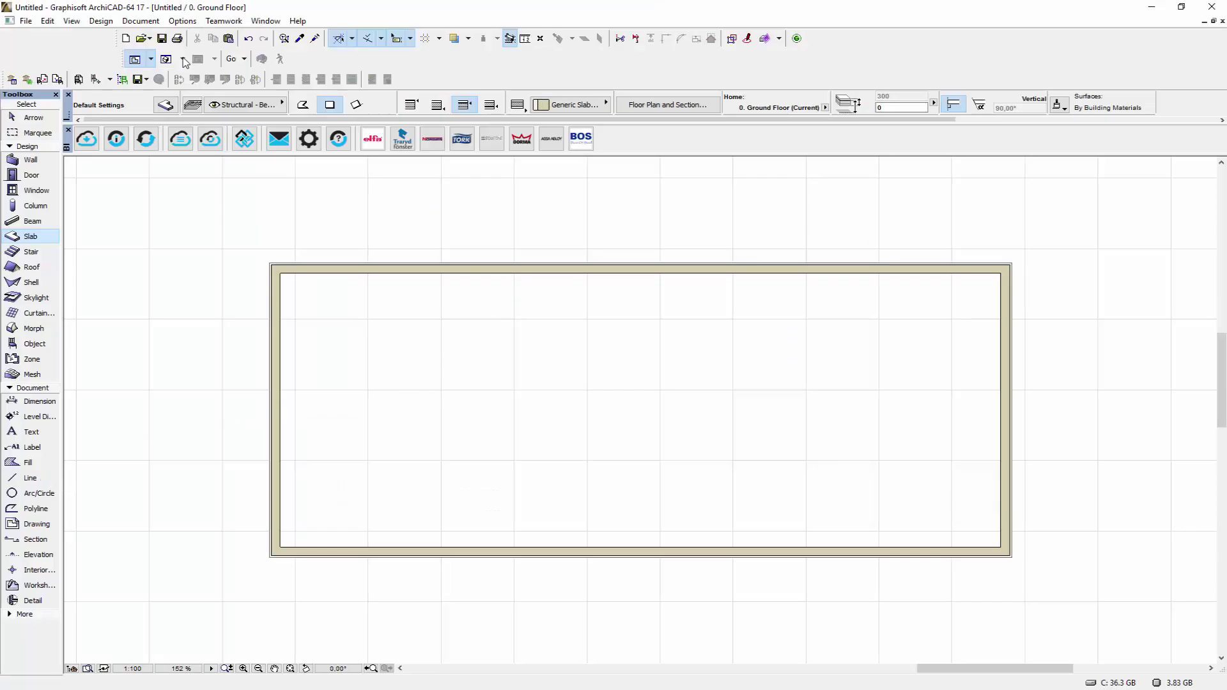
- Load the Siniat-PL additional attributes .aat file into Attribute Manager with All types shown
left_click(182, 21)
mouse_move(218, 37)
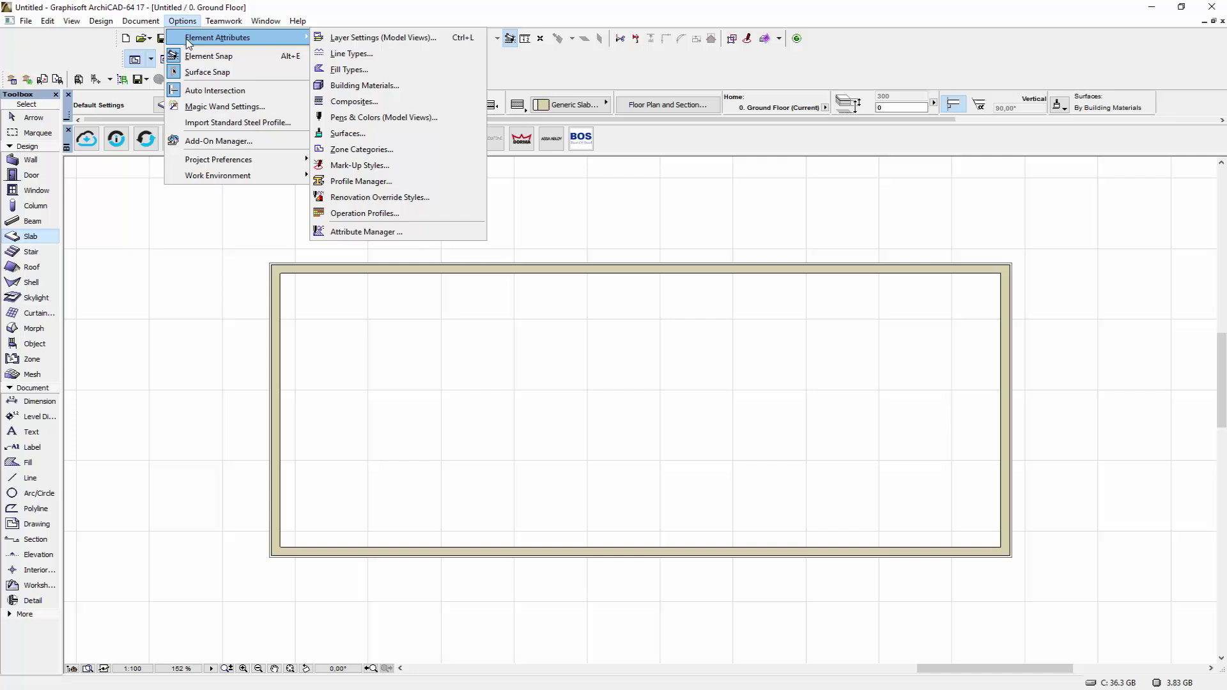
left_click(379, 231)
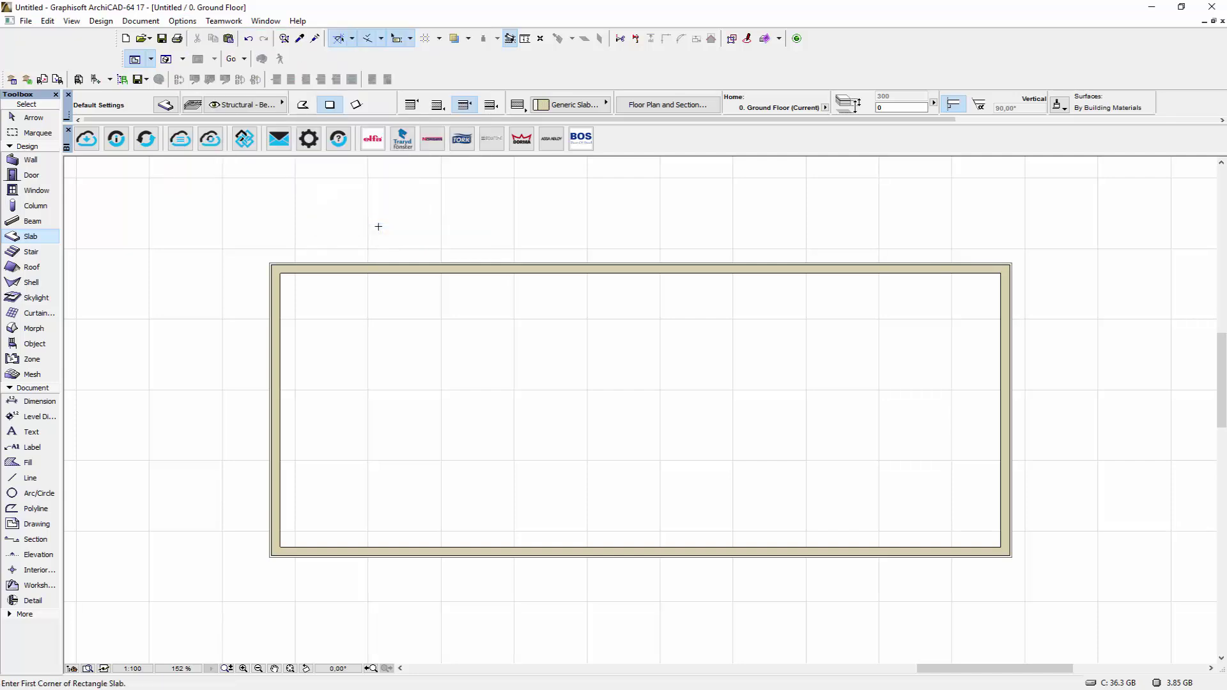
left_click(670, 203)
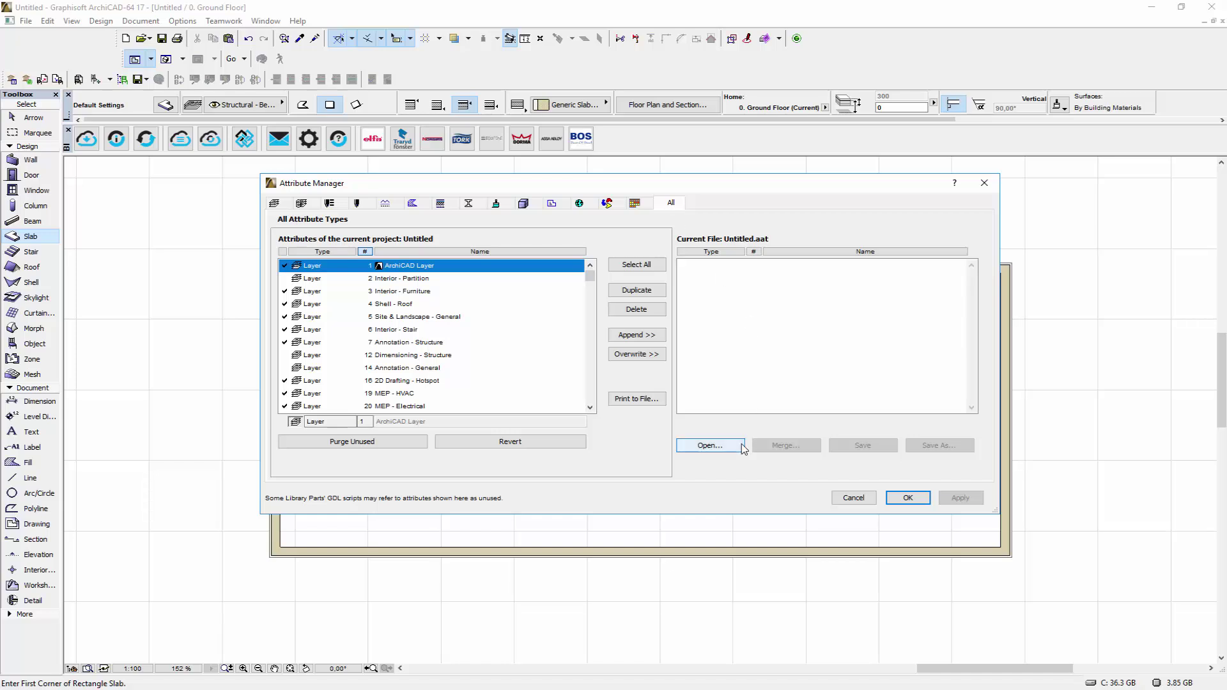
left_click(735, 445)
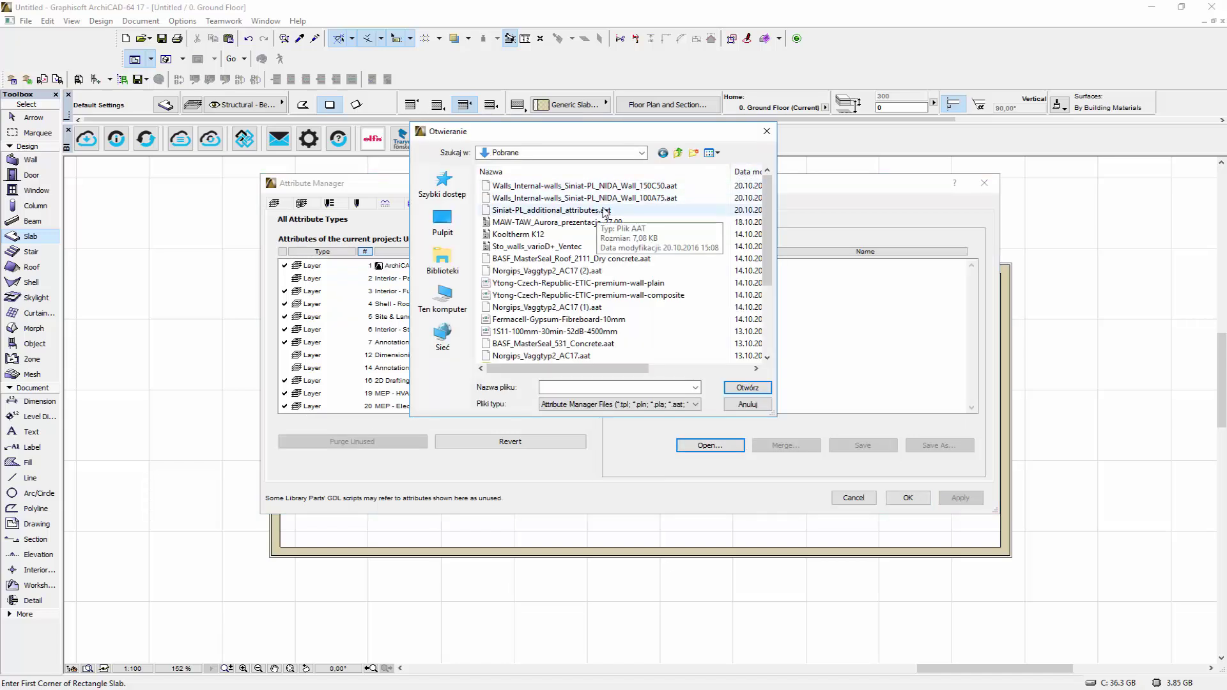
left_click(575, 210)
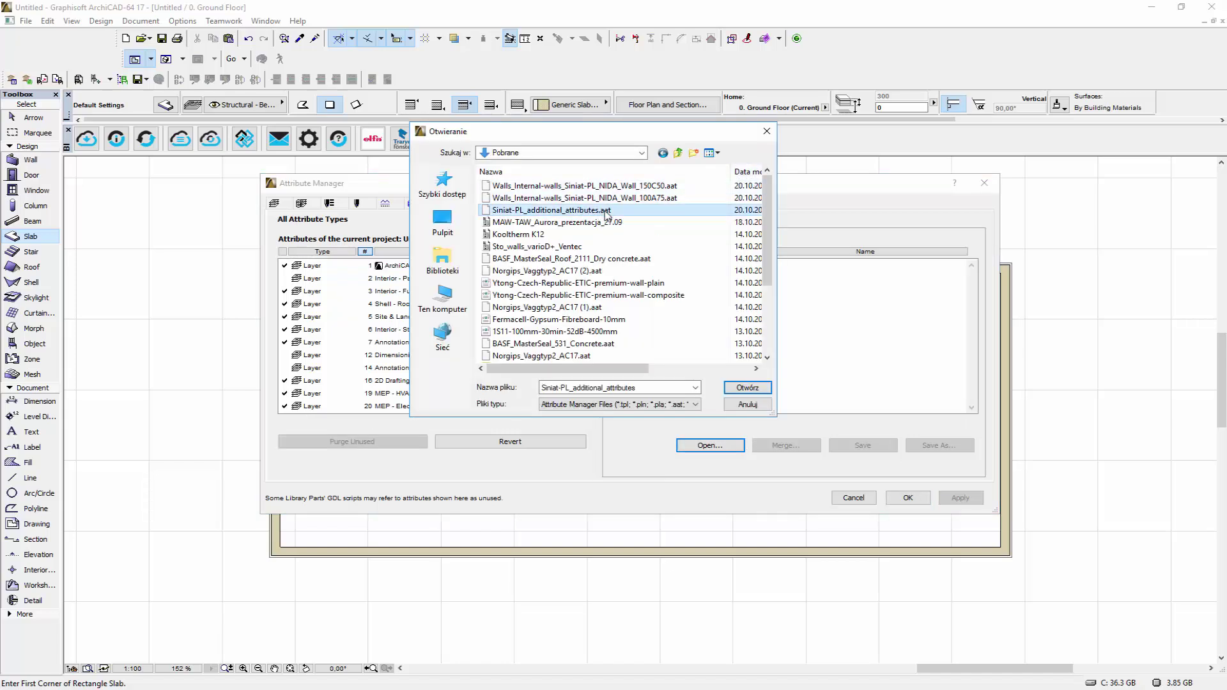
left_click(751, 388)
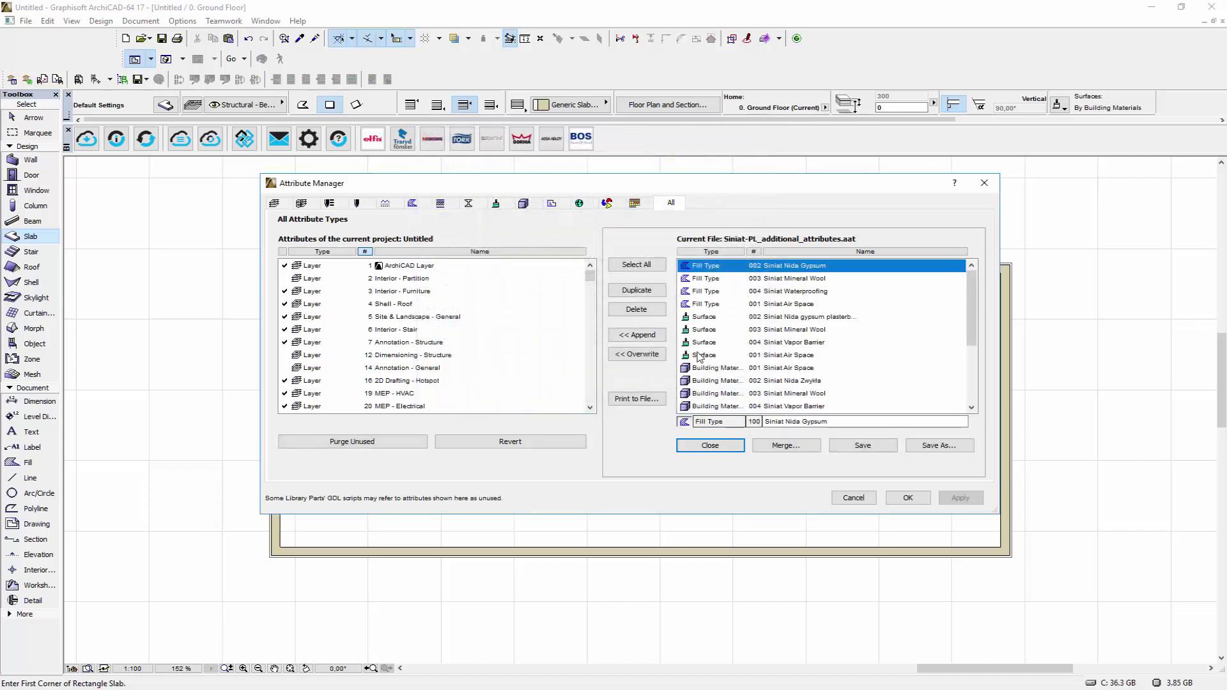
- Overwrite the project with all Siniat-PL fills, surfaces and building materials, then close the file
scroll(920, 345, "down", 1)
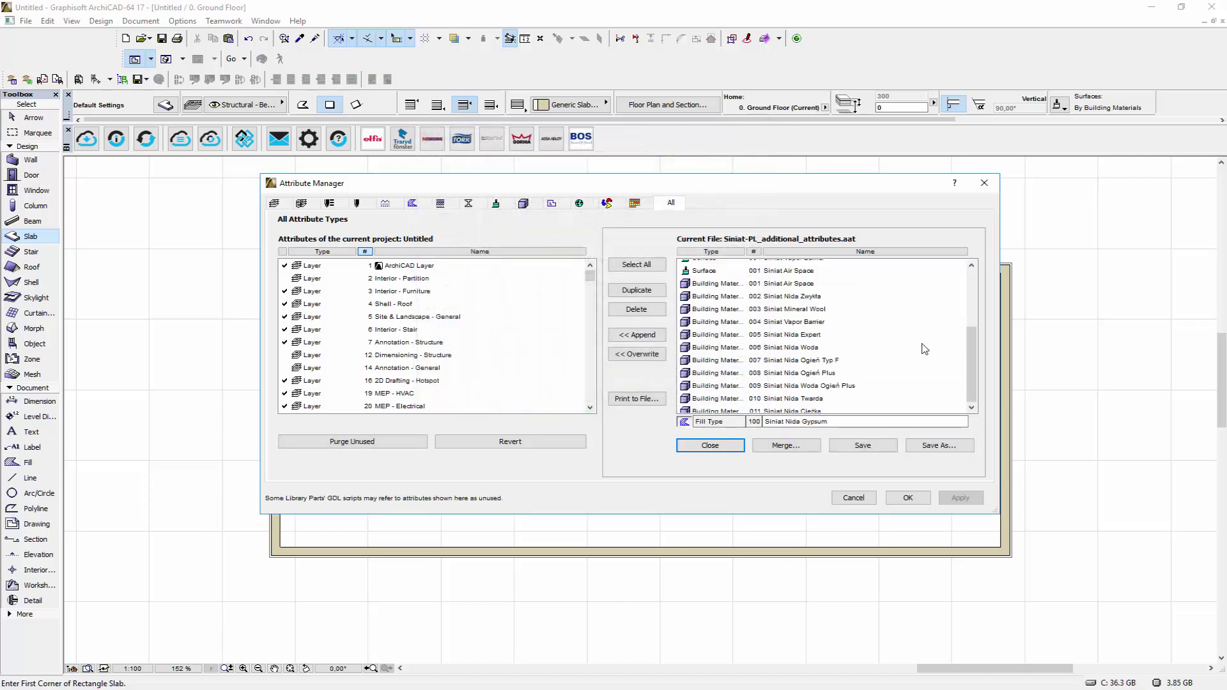
scroll(882, 358, "down", 2)
key("ctrl+a")
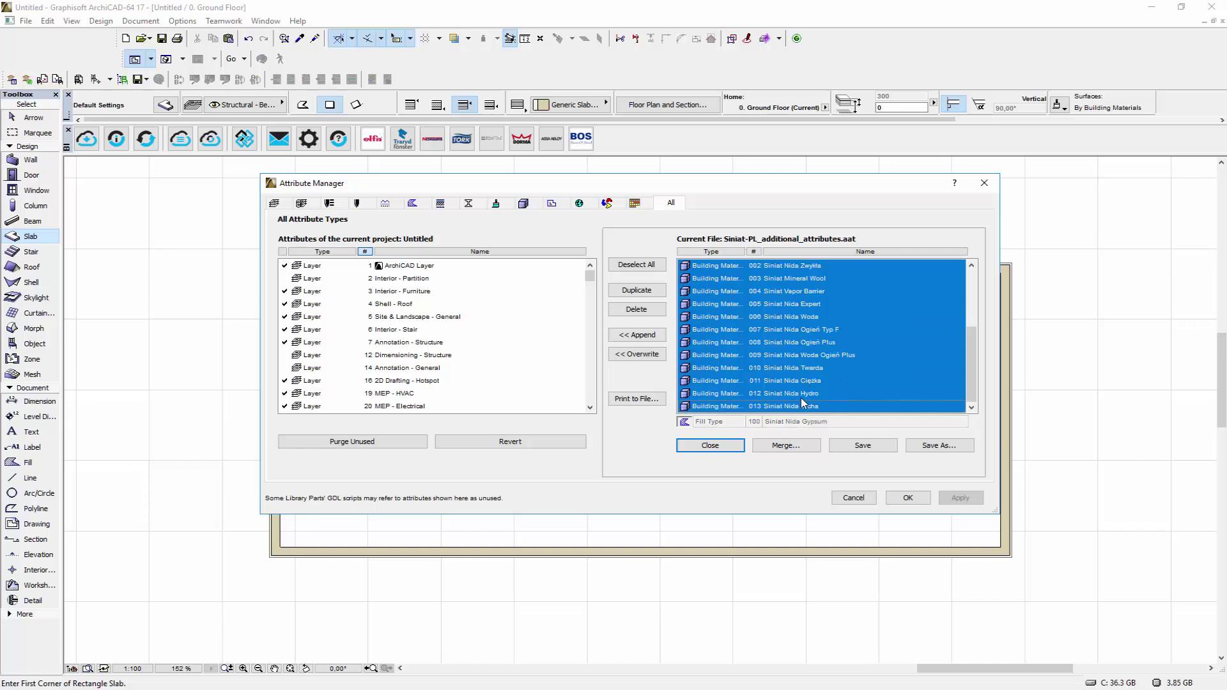
scroll(801, 398, "up", 3)
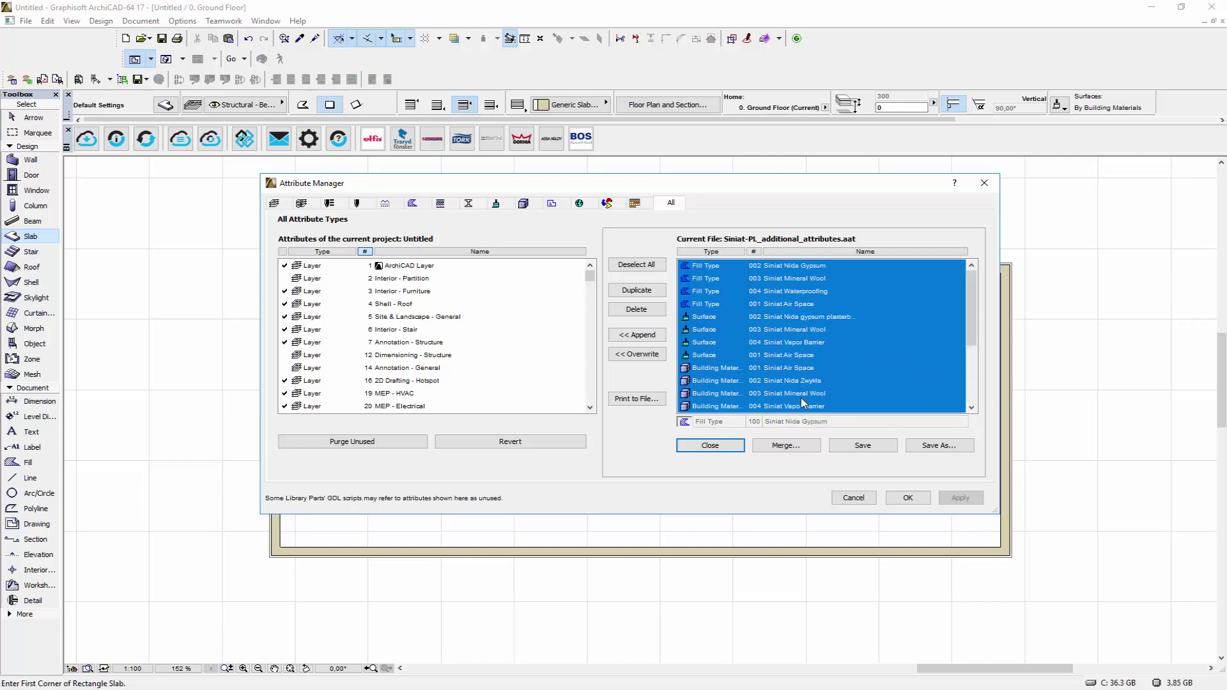
left_click(654, 359)
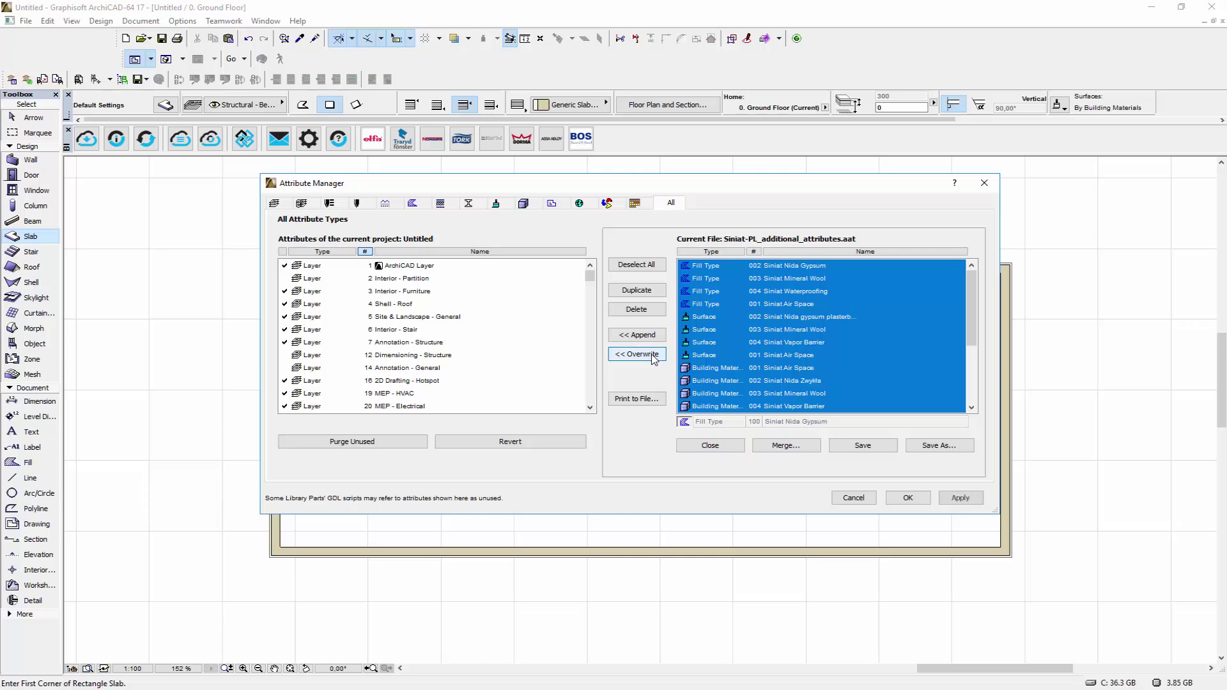
left_click(961, 498)
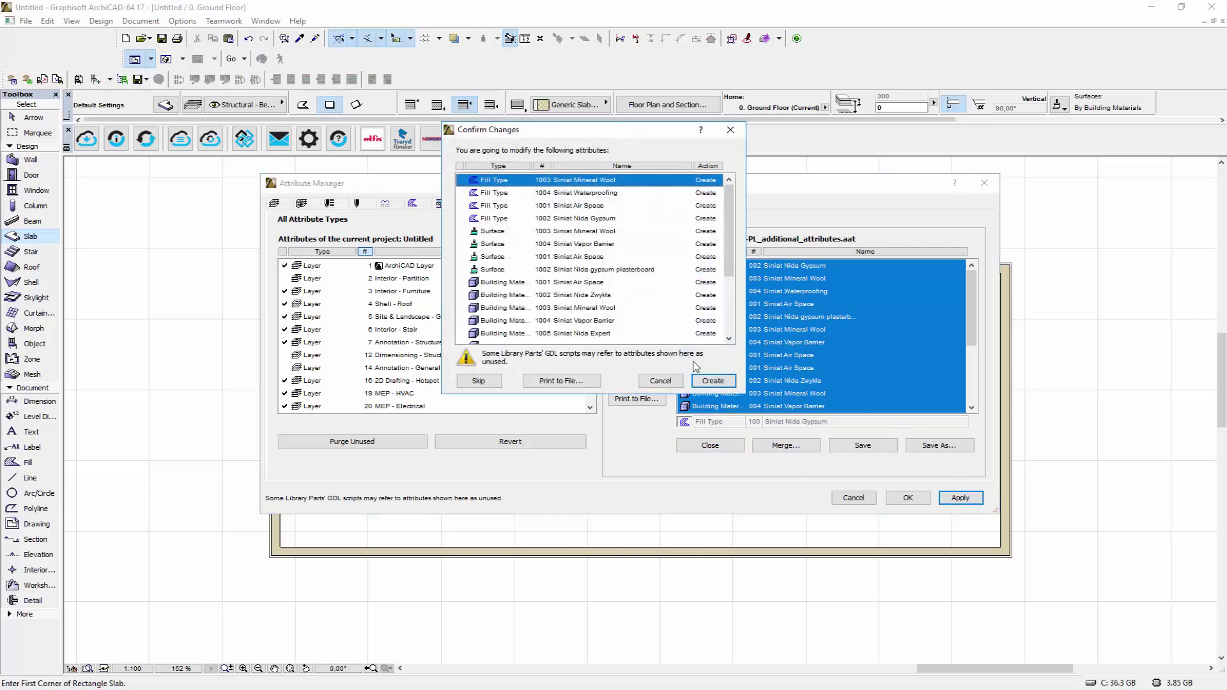
left_click(713, 381)
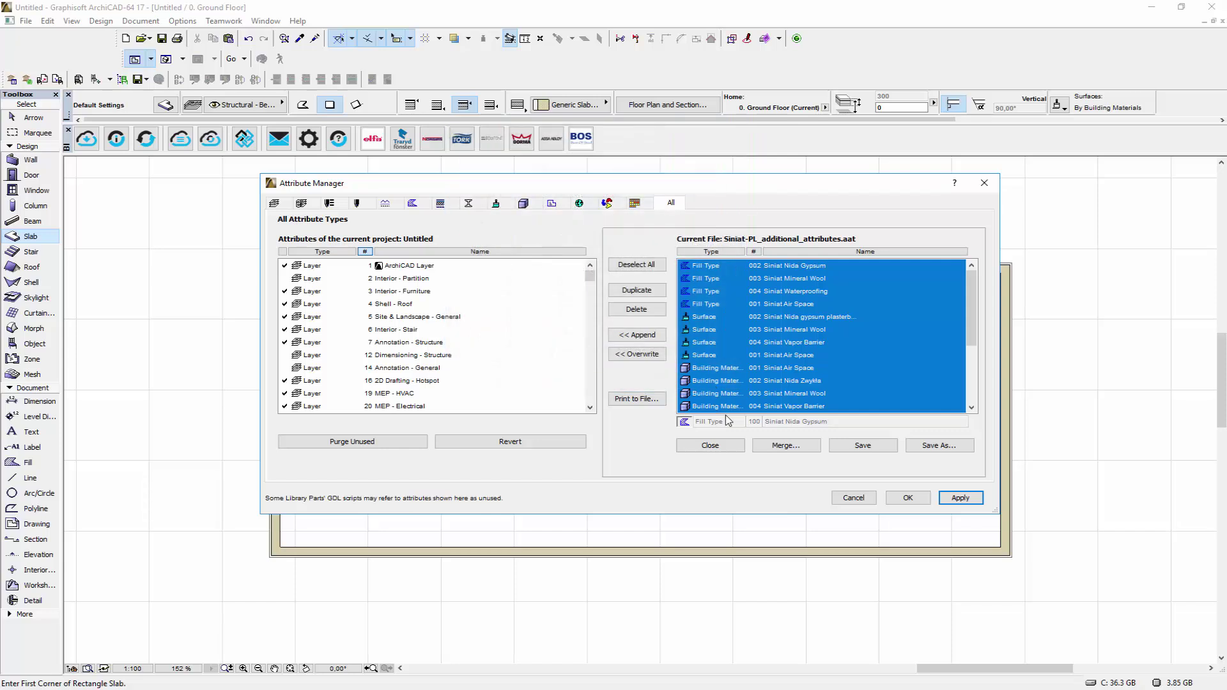
left_click(711, 445)
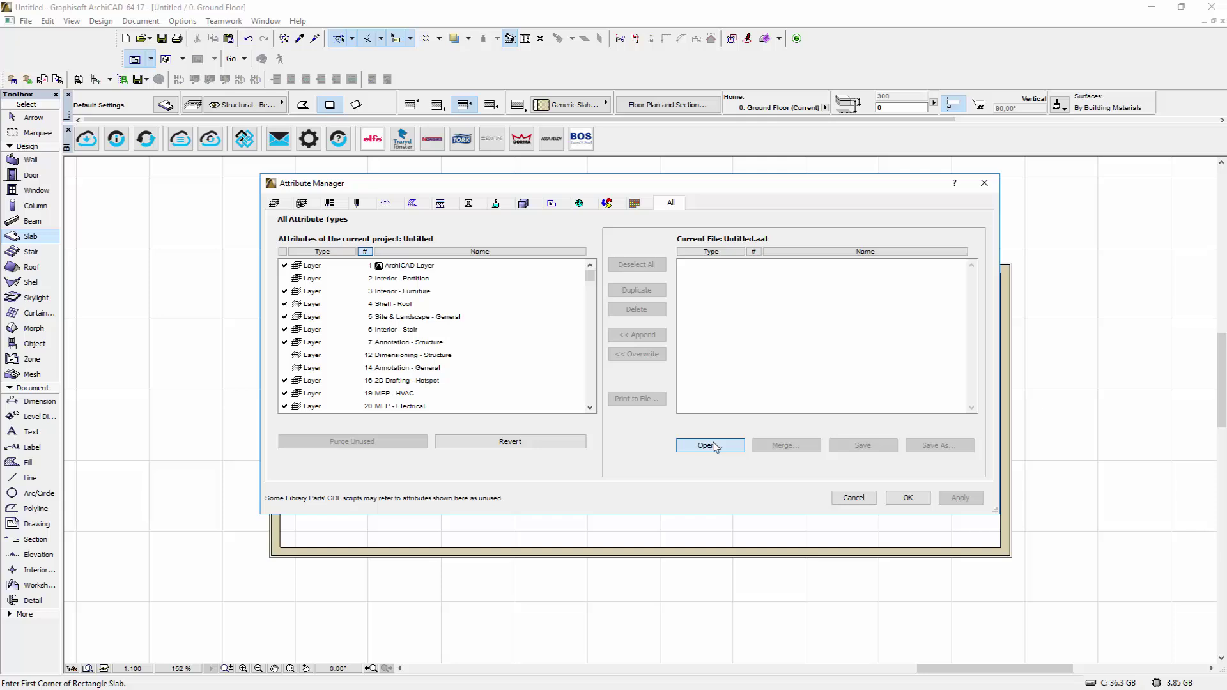
- Append all nine Siniat Nida Wall 100A75 composites from their .aat file to the project
left_click(714, 447)
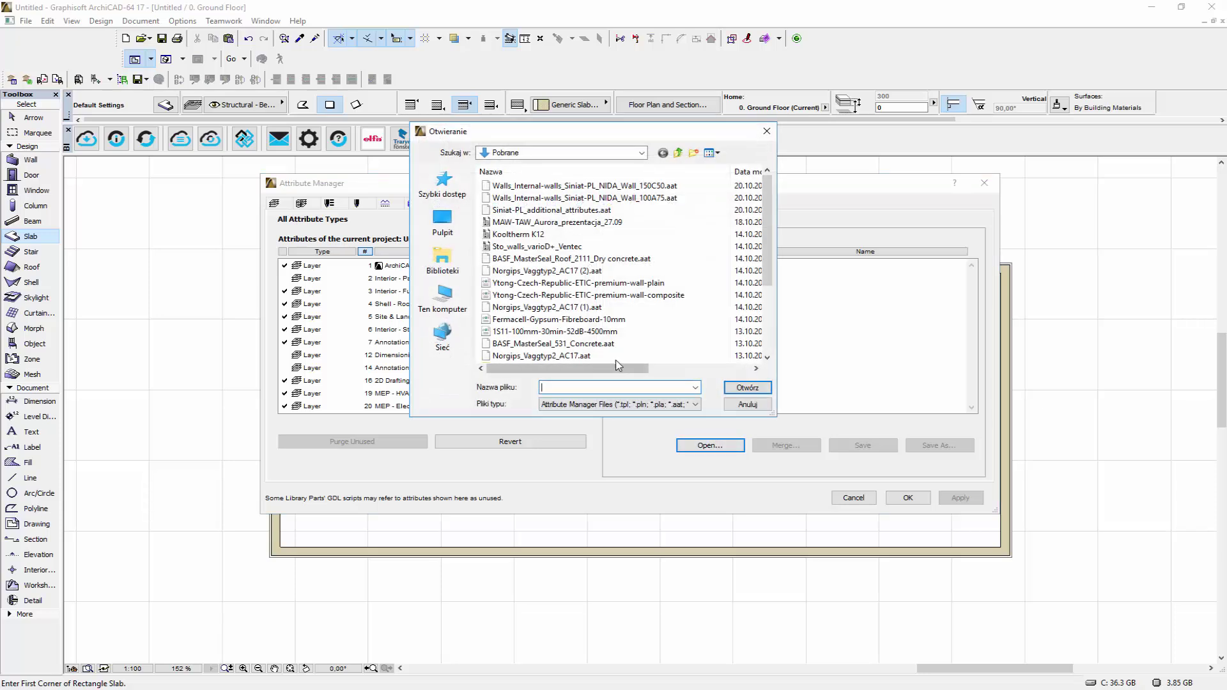
left_click(614, 199)
left_click(748, 387)
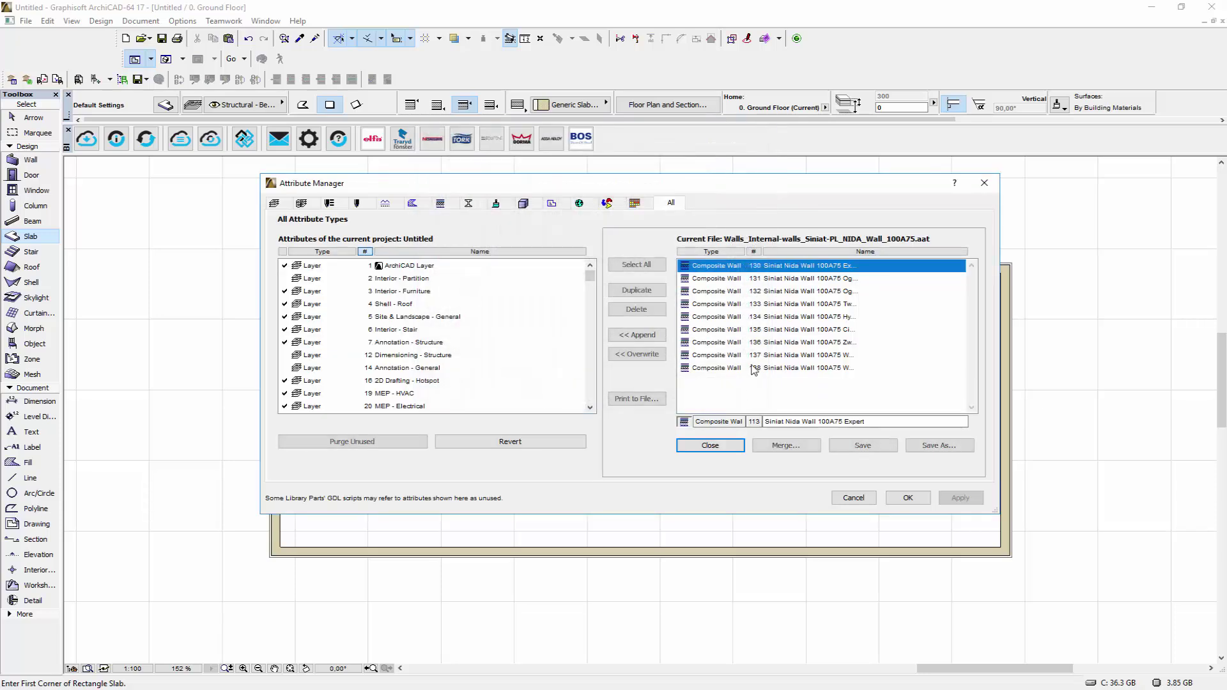
left_click(732, 368, "shift")
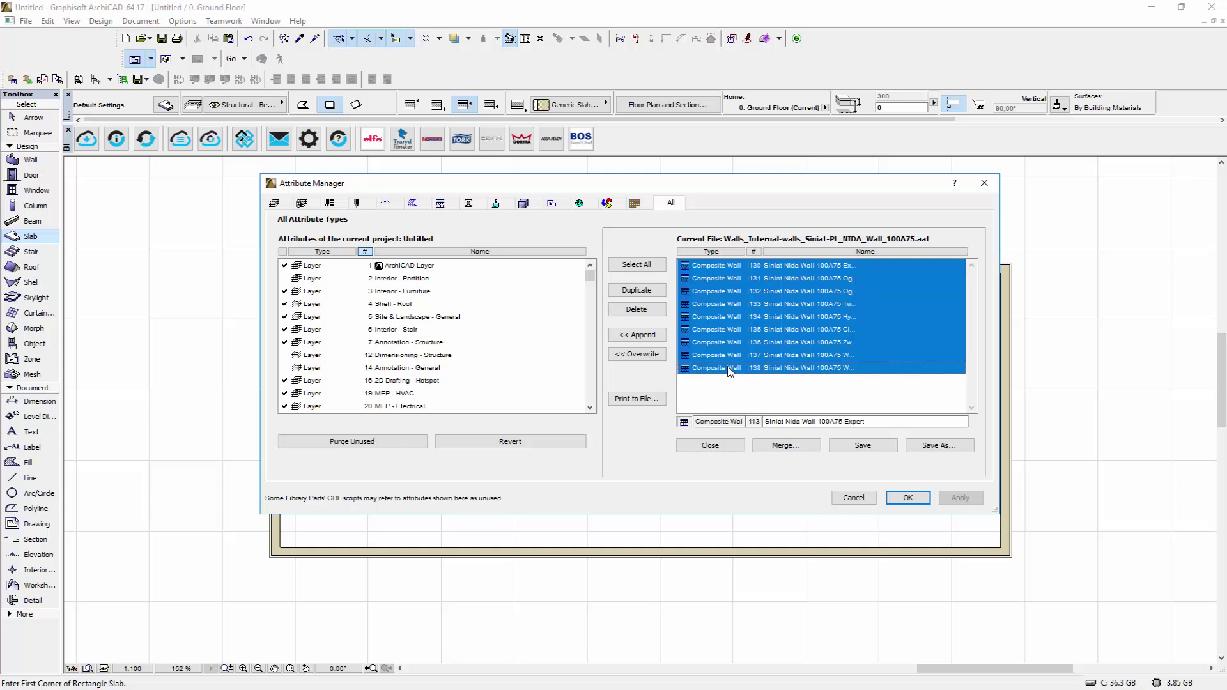
left_click(642, 339)
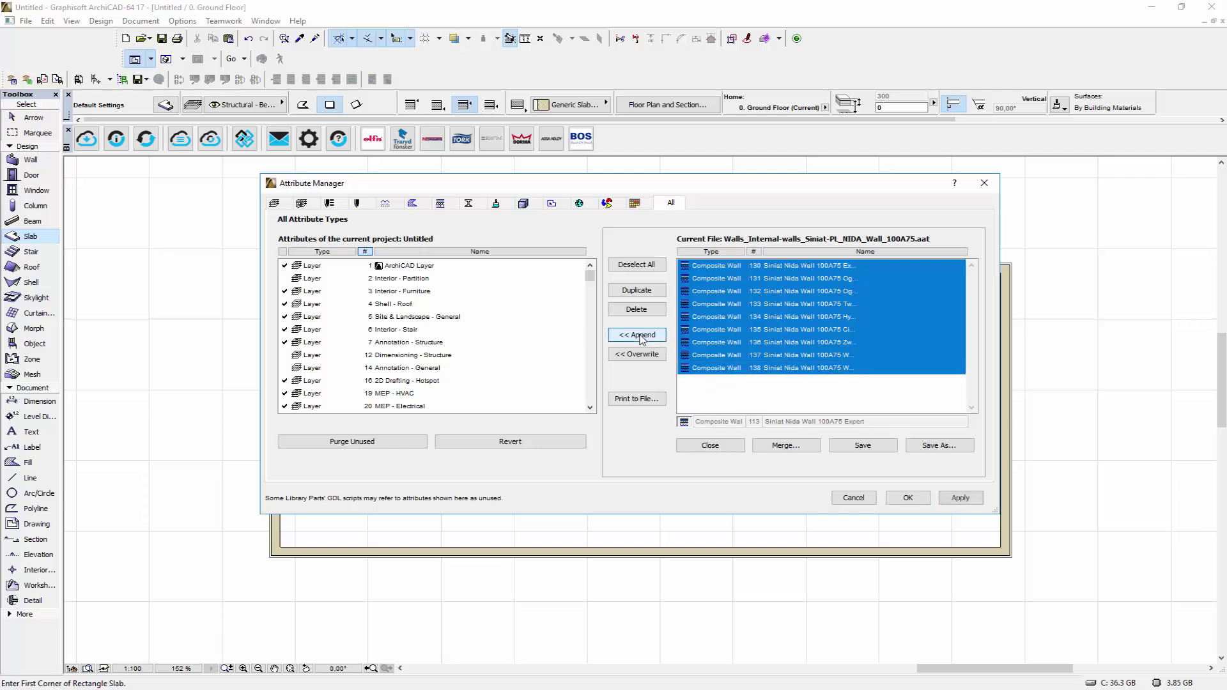
left_click(961, 504)
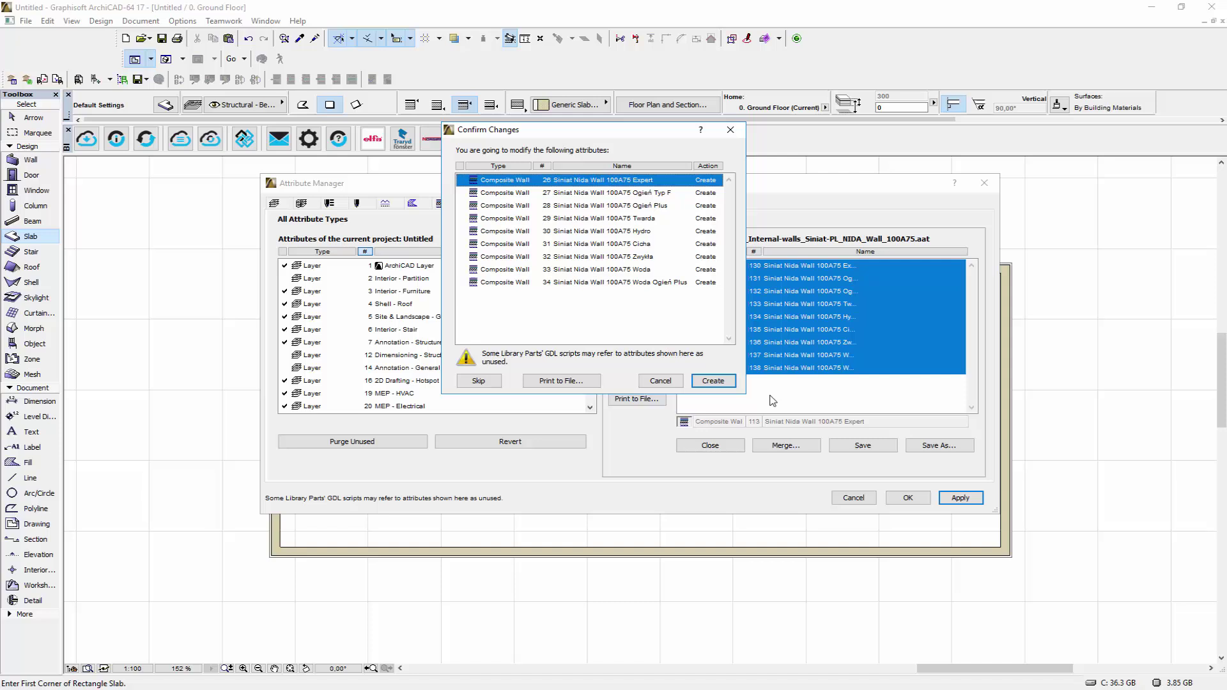
left_click(726, 386)
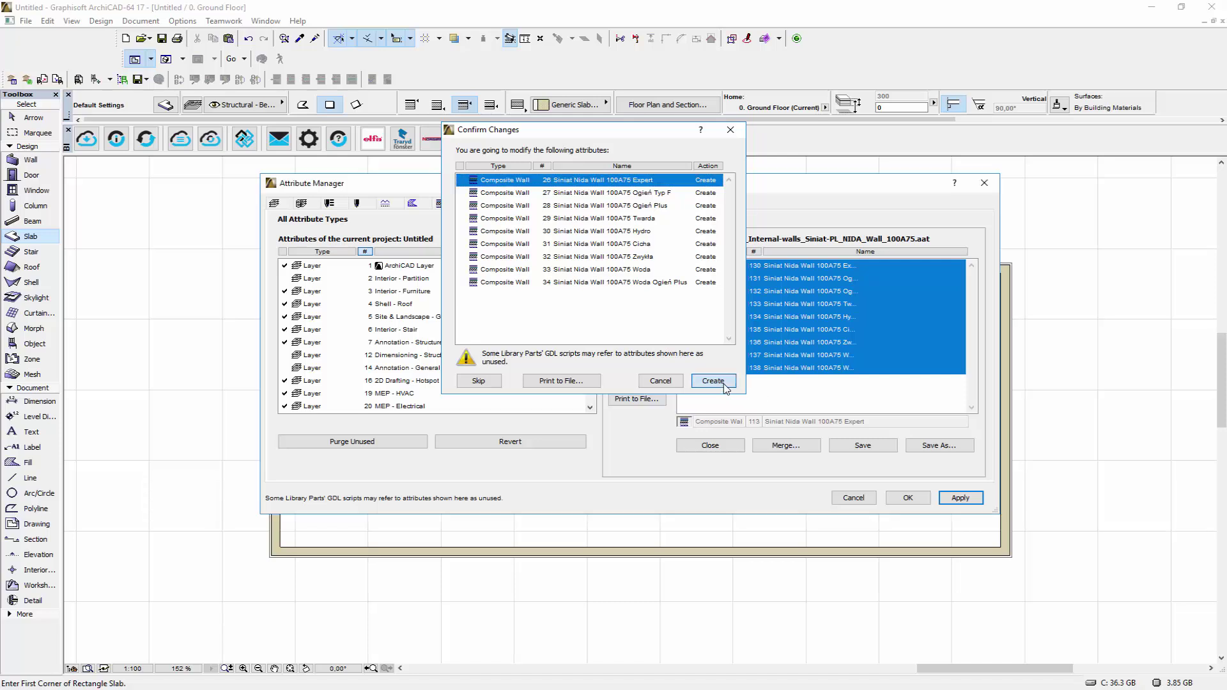
left_click(728, 445)
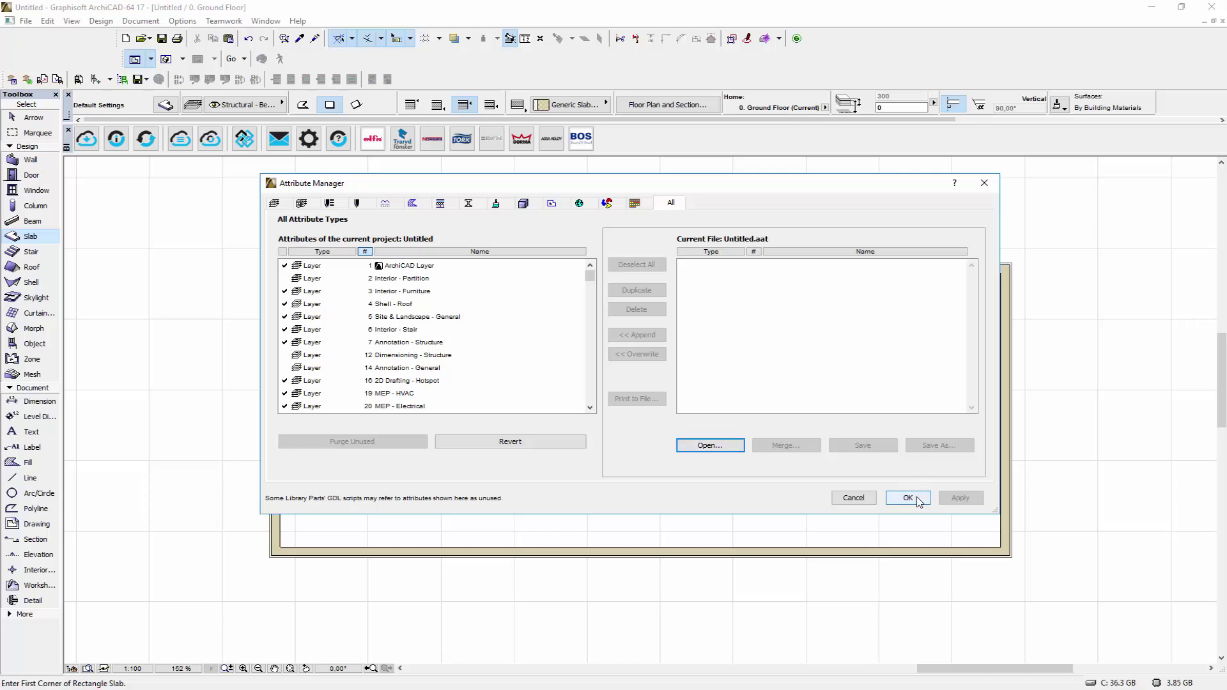
left_click(908, 498)
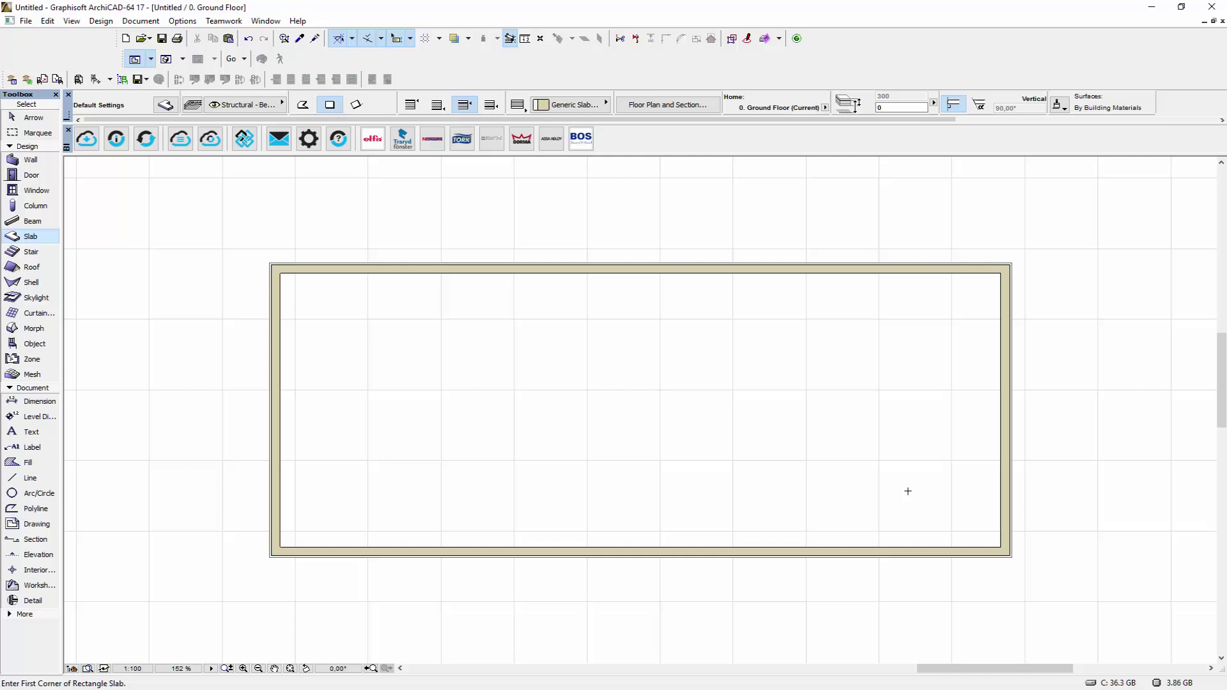
- Check the Wall tool's composite list for the new 100A75 variants without changing settings
double_click(31, 160)
left_click(684, 119)
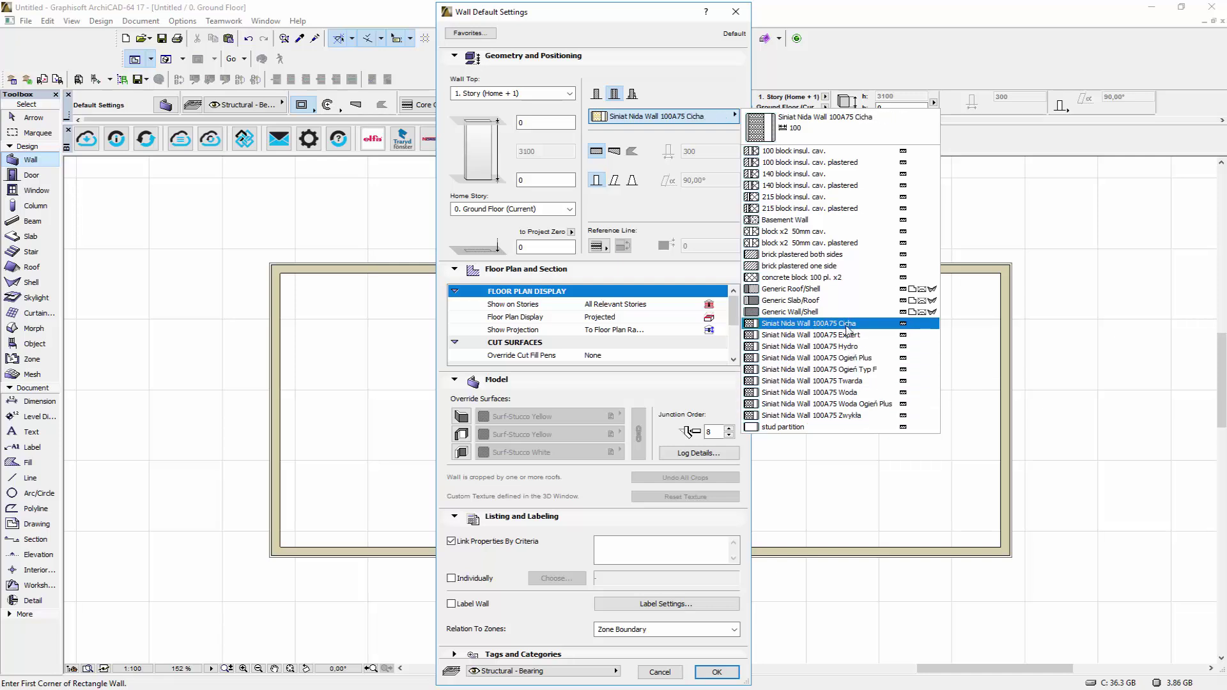
left_click(803, 565)
left_click(717, 673)
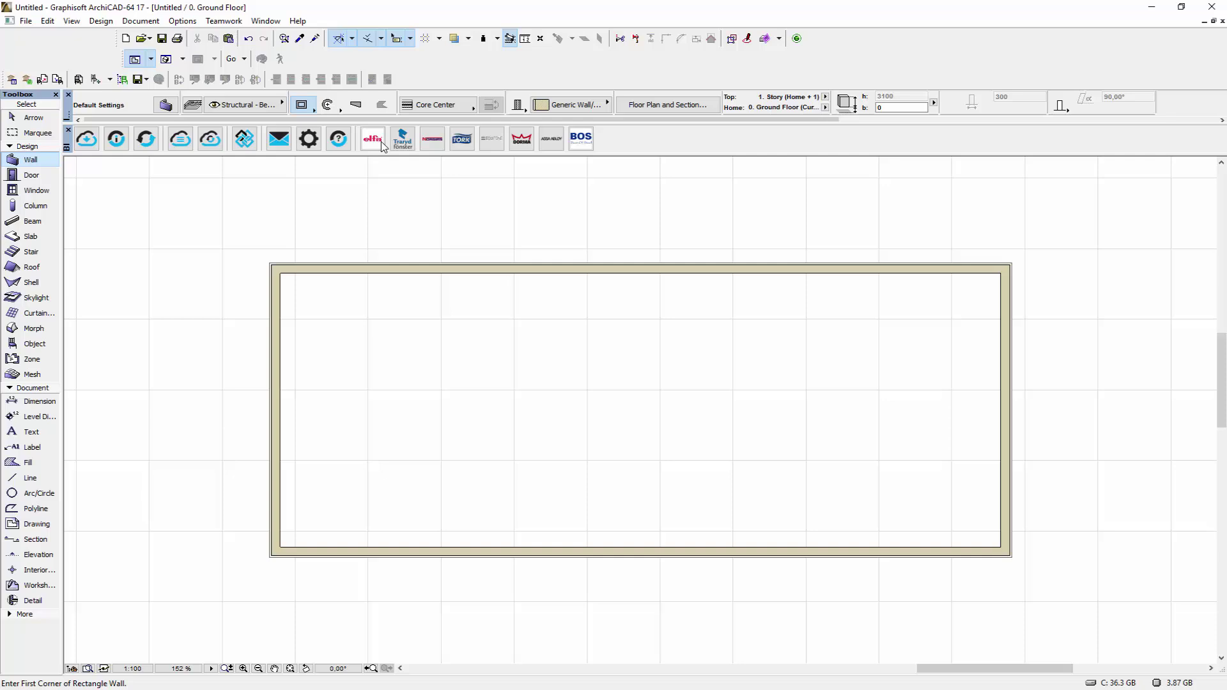
- Append all eight Siniat Nida Wall 150C50 composites from their .aat file via Attribute Manager
left_click(182, 20)
mouse_move(218, 37)
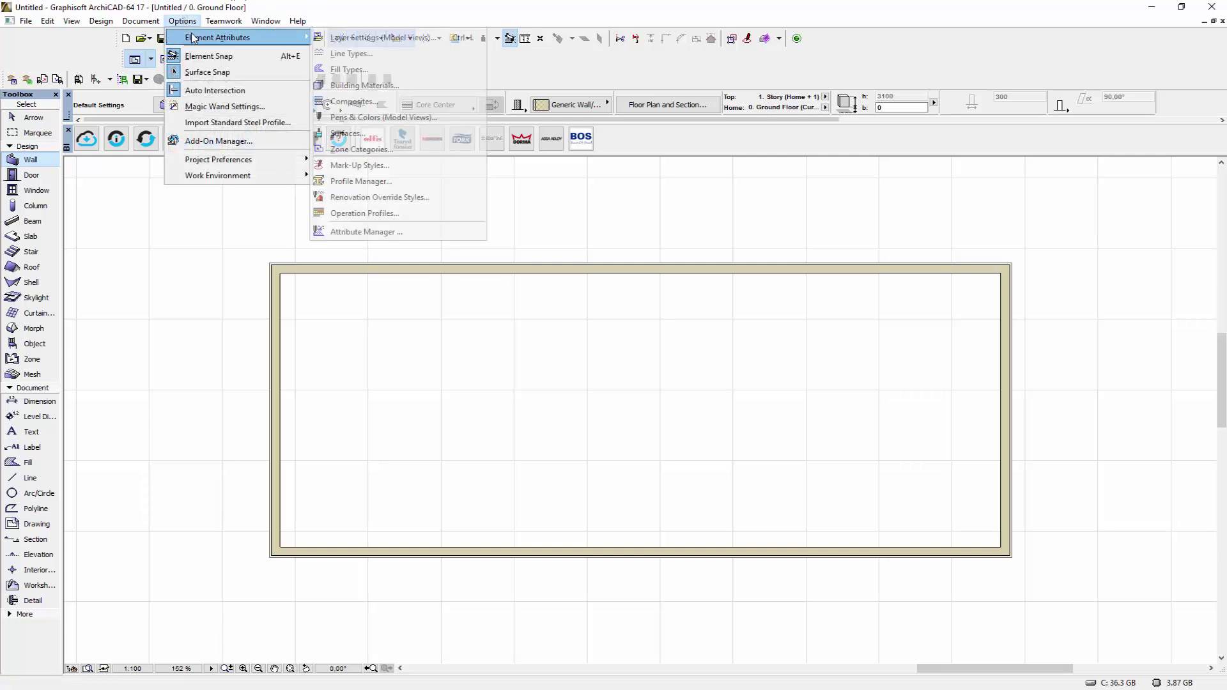
left_click(413, 233)
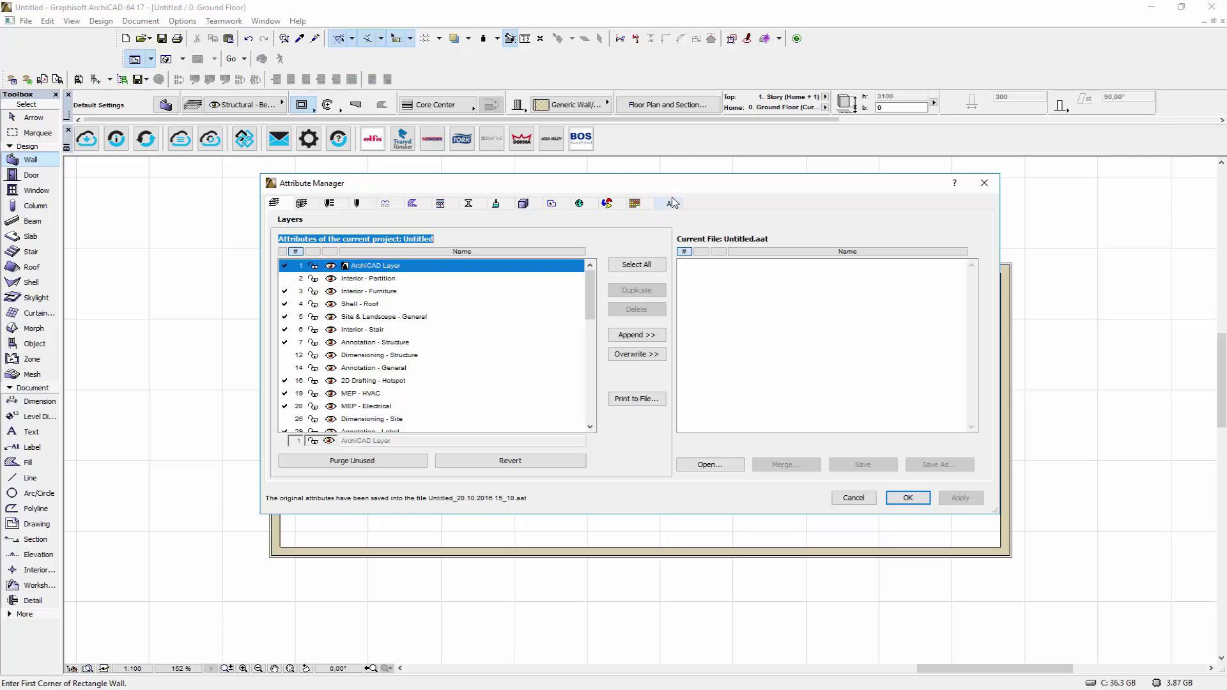
left_click(672, 203)
left_click(735, 446)
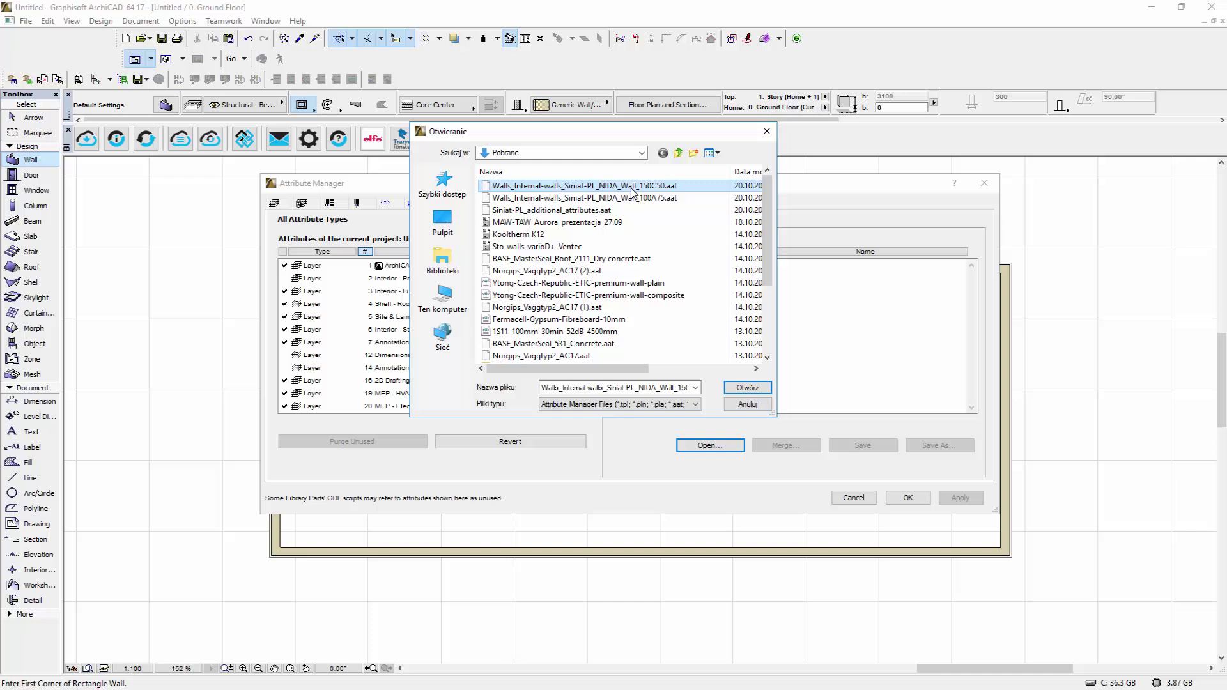
left_click(754, 390)
left_click(738, 356, "shift")
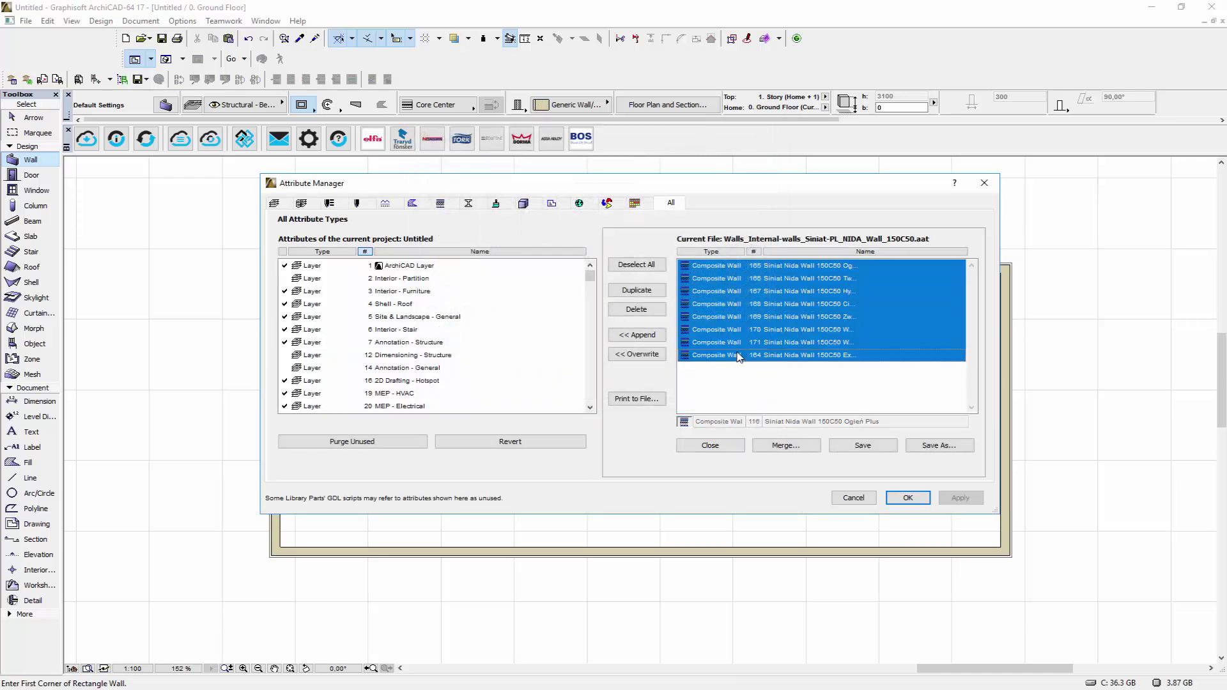
left_click(659, 335)
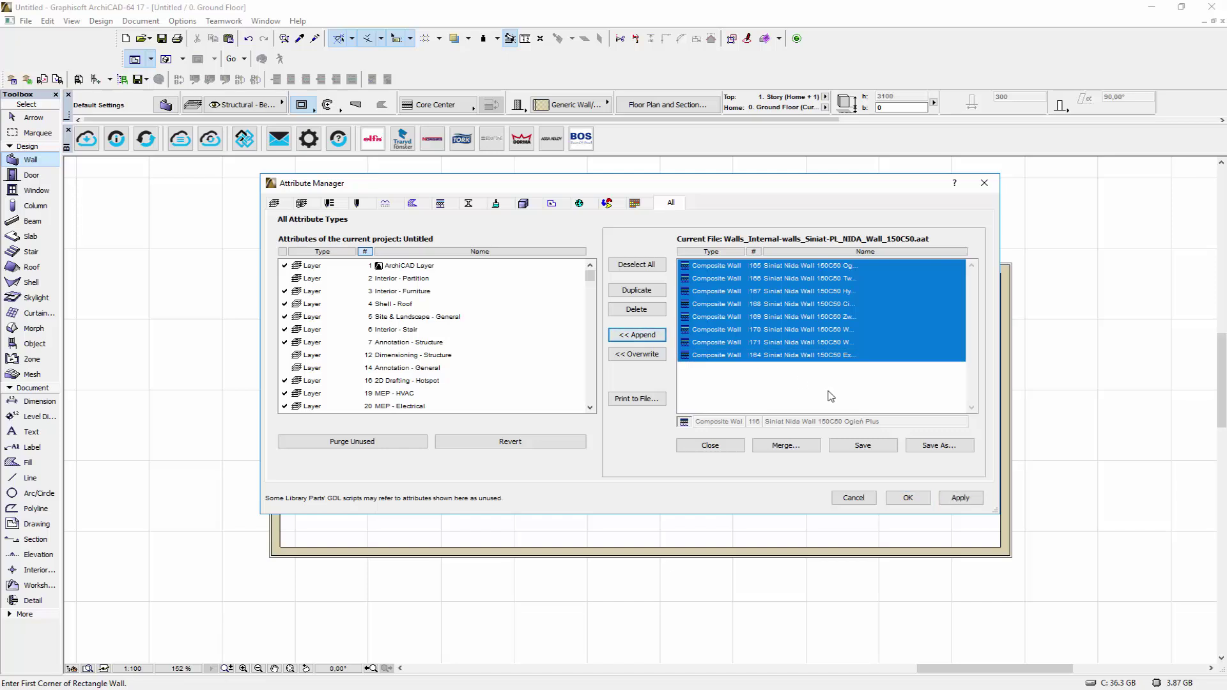
left_click(960, 497)
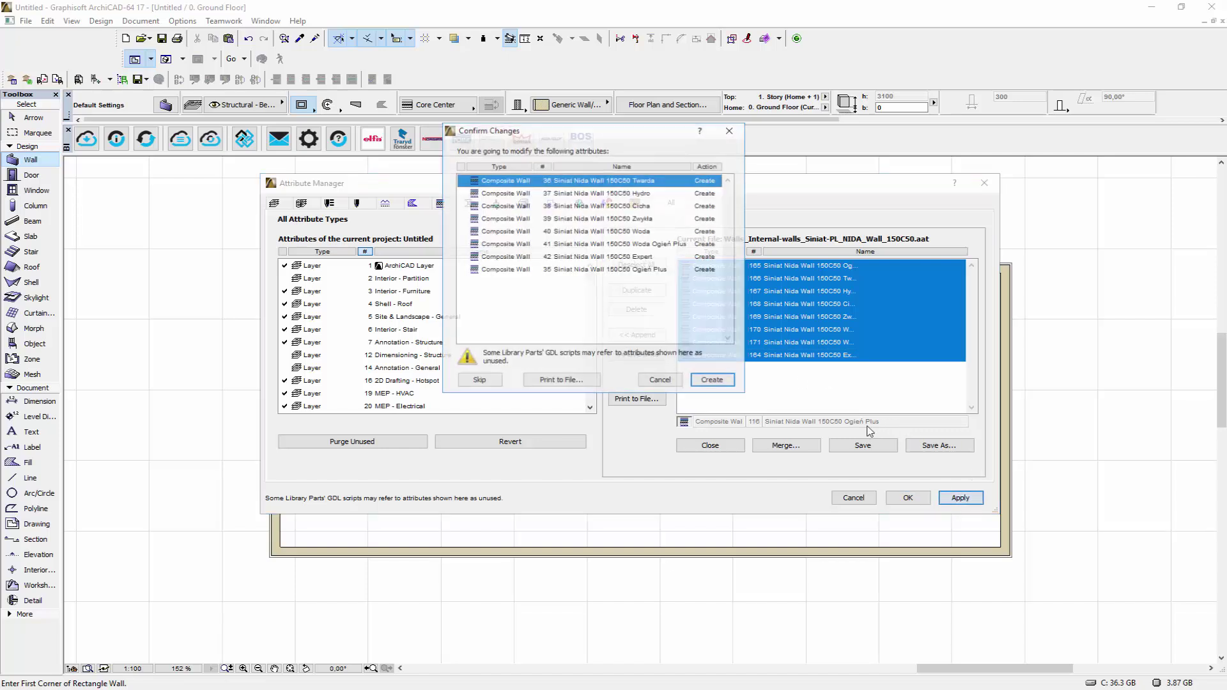
left_click(709, 381)
left_click(724, 451)
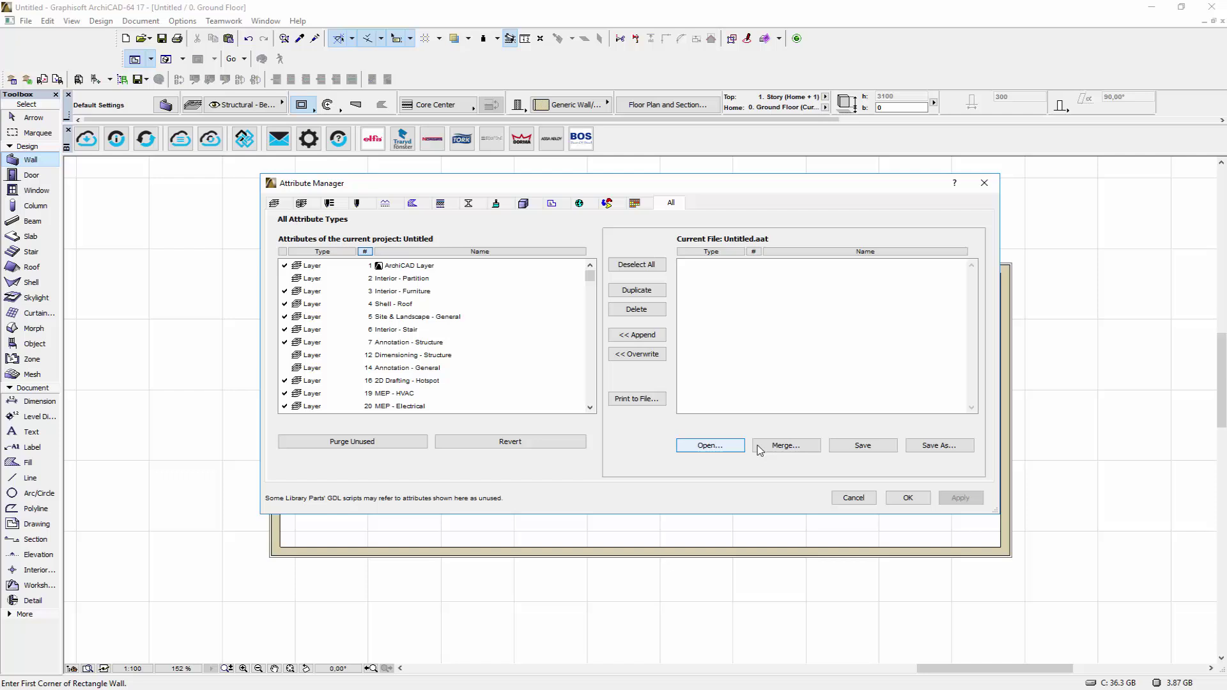
- Set the default wall type to Siniat Nida Wall 150C50 Expert
left_click(908, 498)
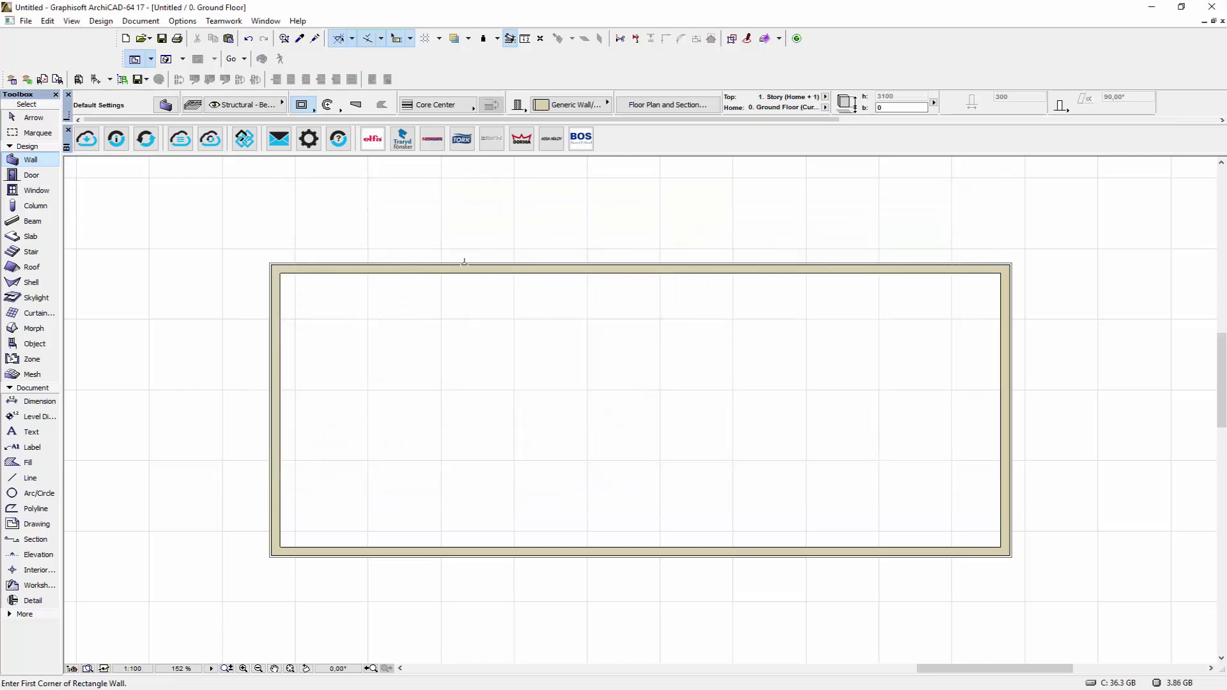
double_click(39, 165)
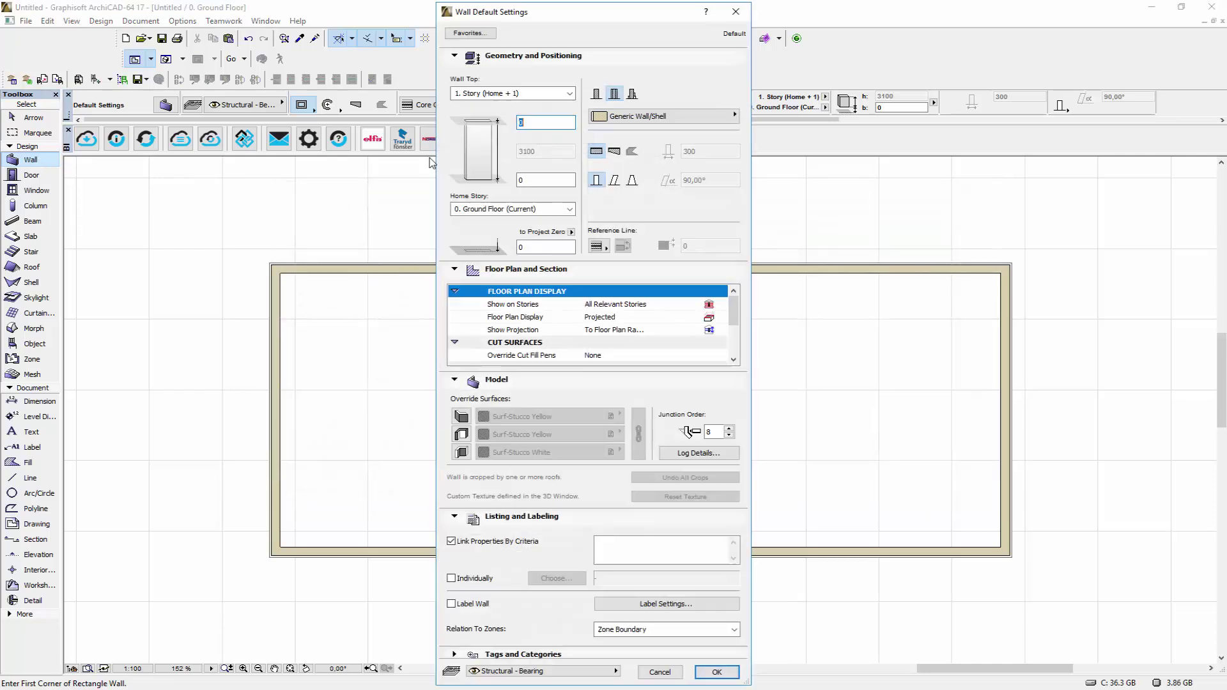
left_click(671, 117)
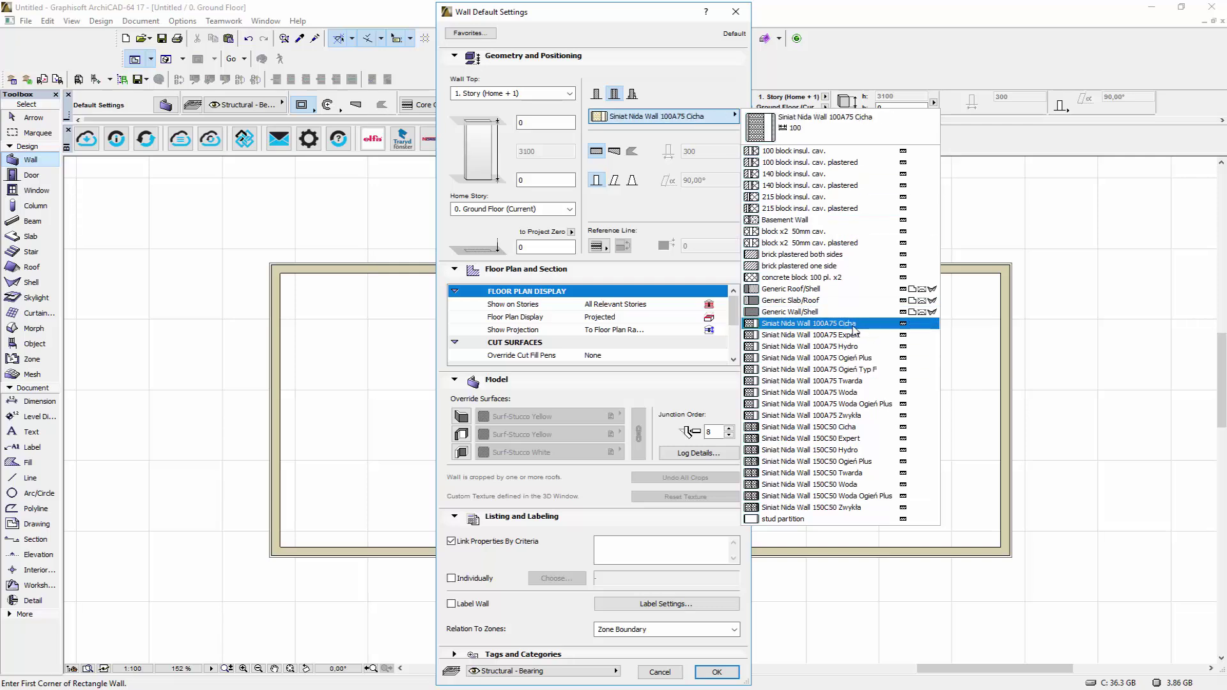
left_click(856, 441)
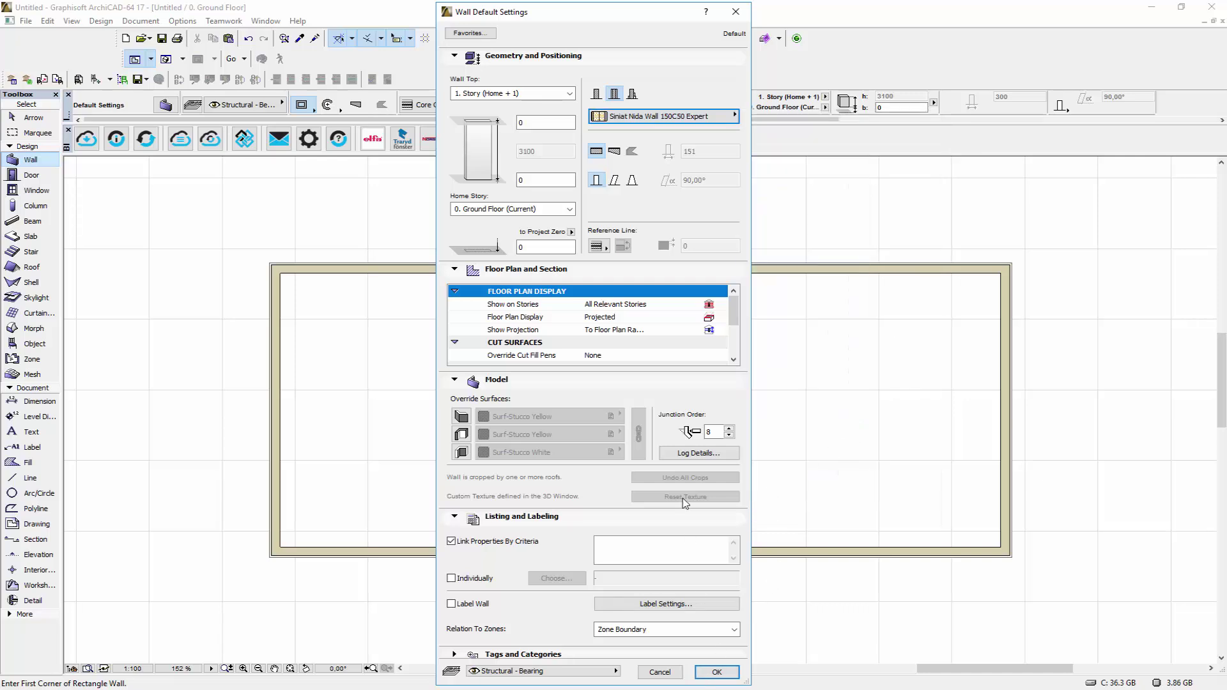
left_click(711, 676)
- Draw a single 150C50 Expert wall across the room from left to right and start moving it
left_click(280, 489)
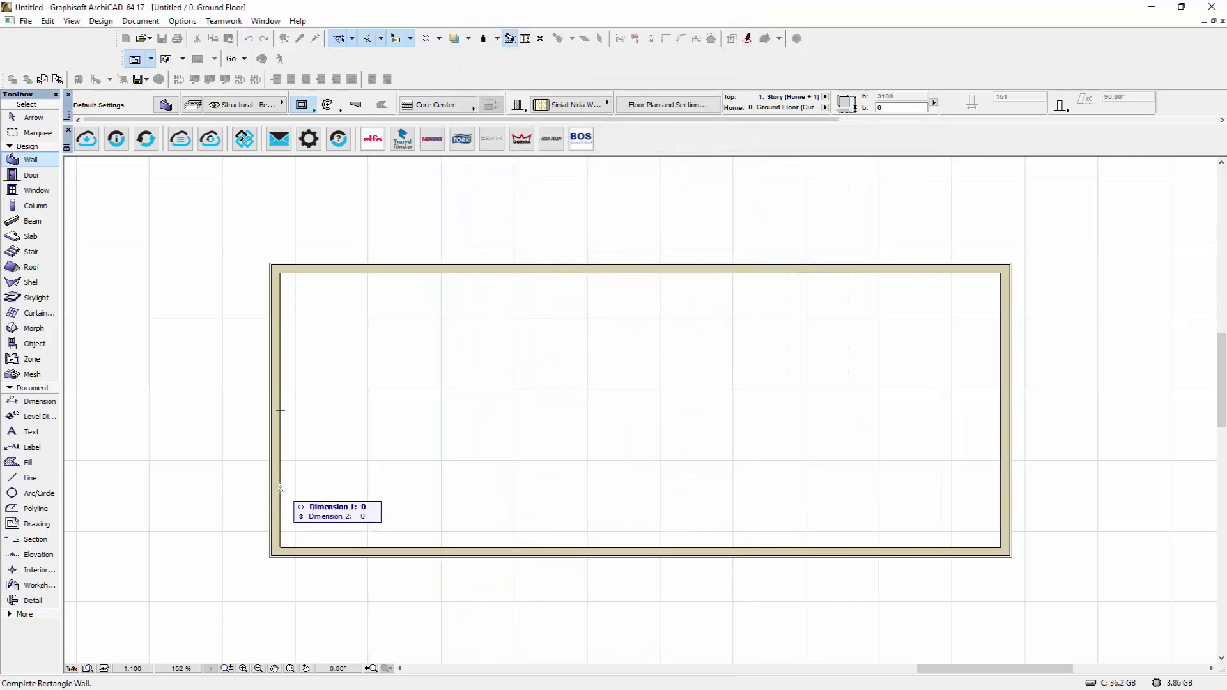
left_click(302, 106)
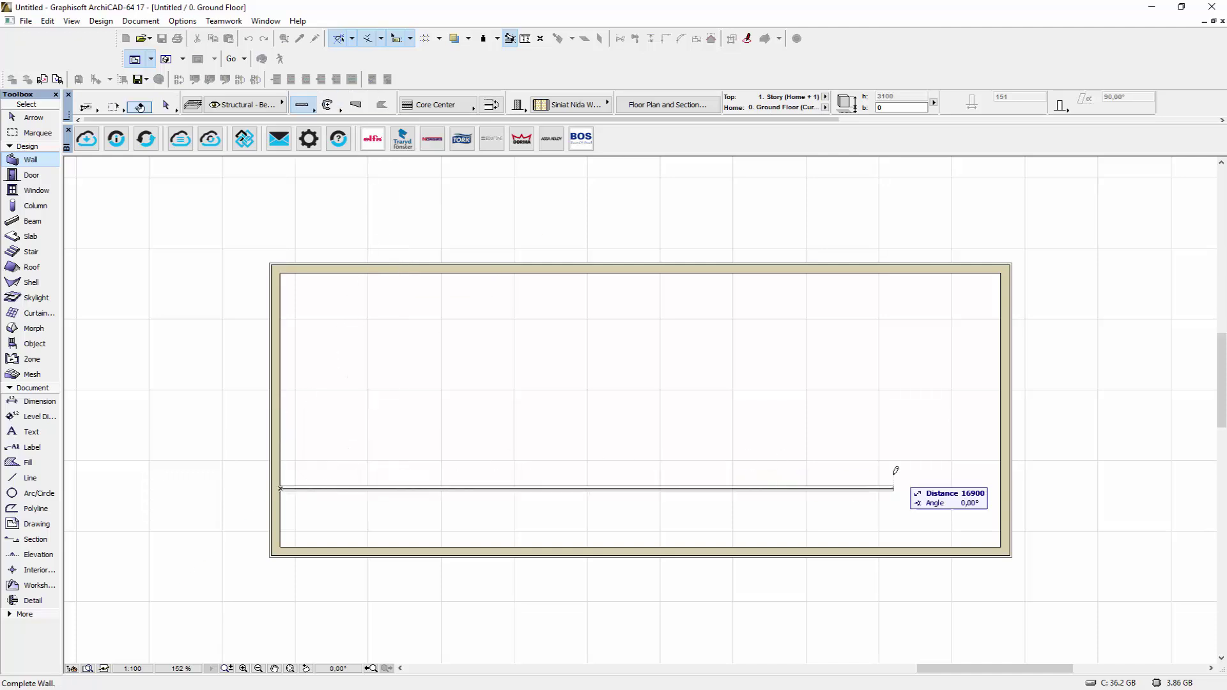
left_click(1001, 488)
scroll(282, 501, "up", 1)
scroll(279, 479, "up", 7)
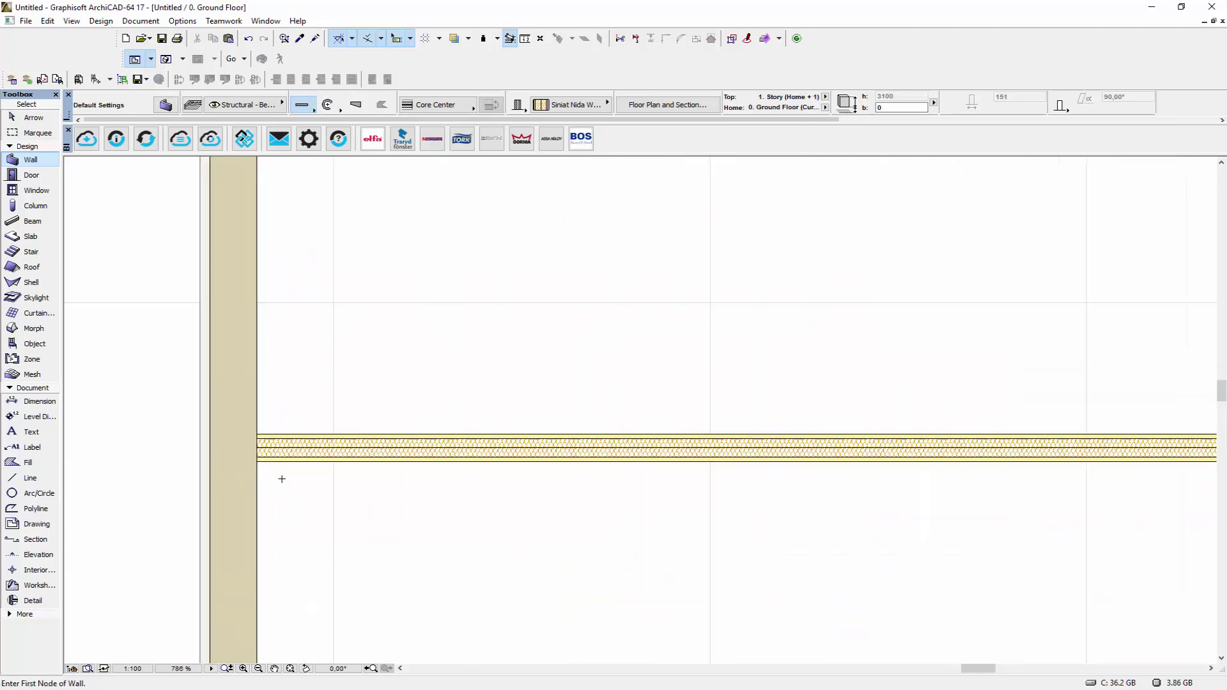
scroll(307, 440, "up", 4)
scroll(499, 428, "down", 3)
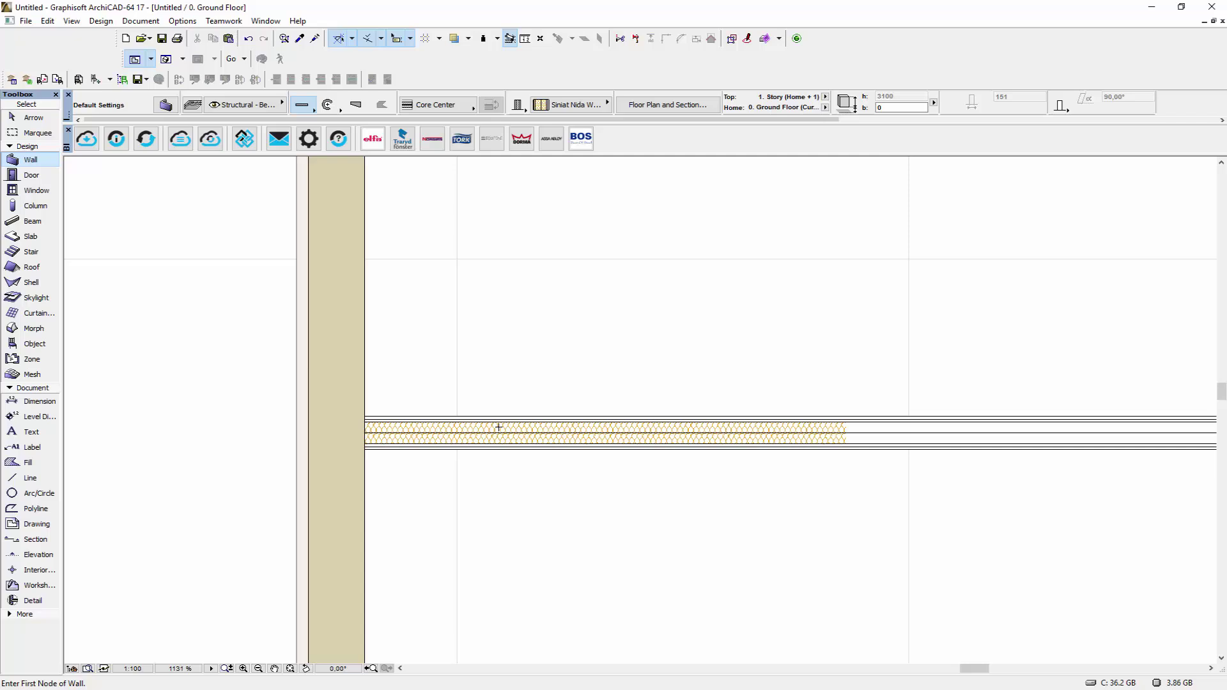
scroll(735, 454, "down", 3)
scroll(573, 458, "down", 2)
scroll(550, 451, "down", 1)
scroll(551, 450, "down", 3)
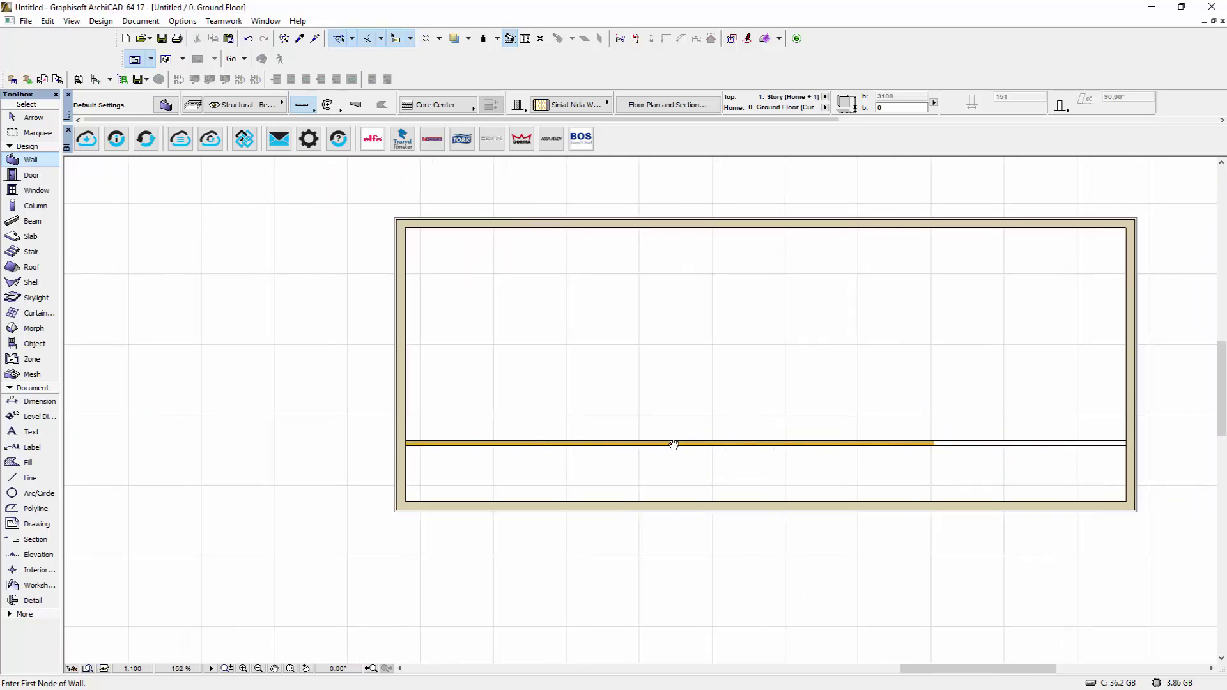
left_click(613, 436, "shift")
key("ctrl+d")
- Place the 150C50 wall higher in the room, then set new walls to Siniat Nida Wall 100A75 Expert
left_click(615, 414)
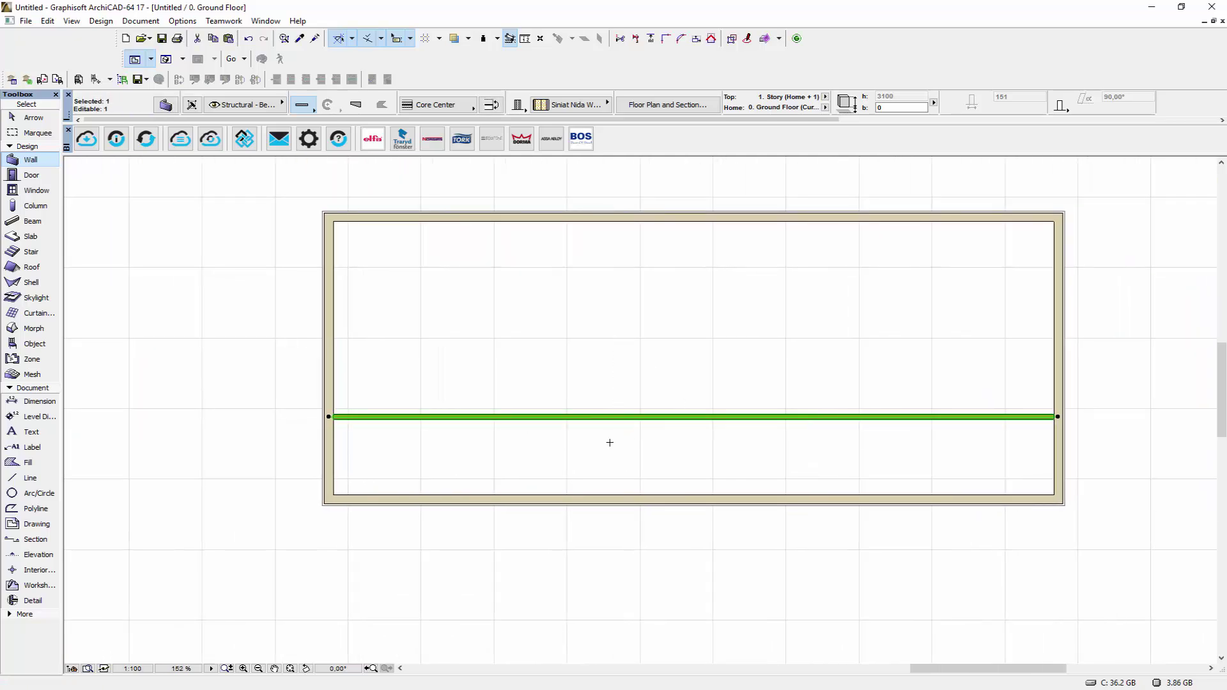
key("Escape")
double_click(35, 158)
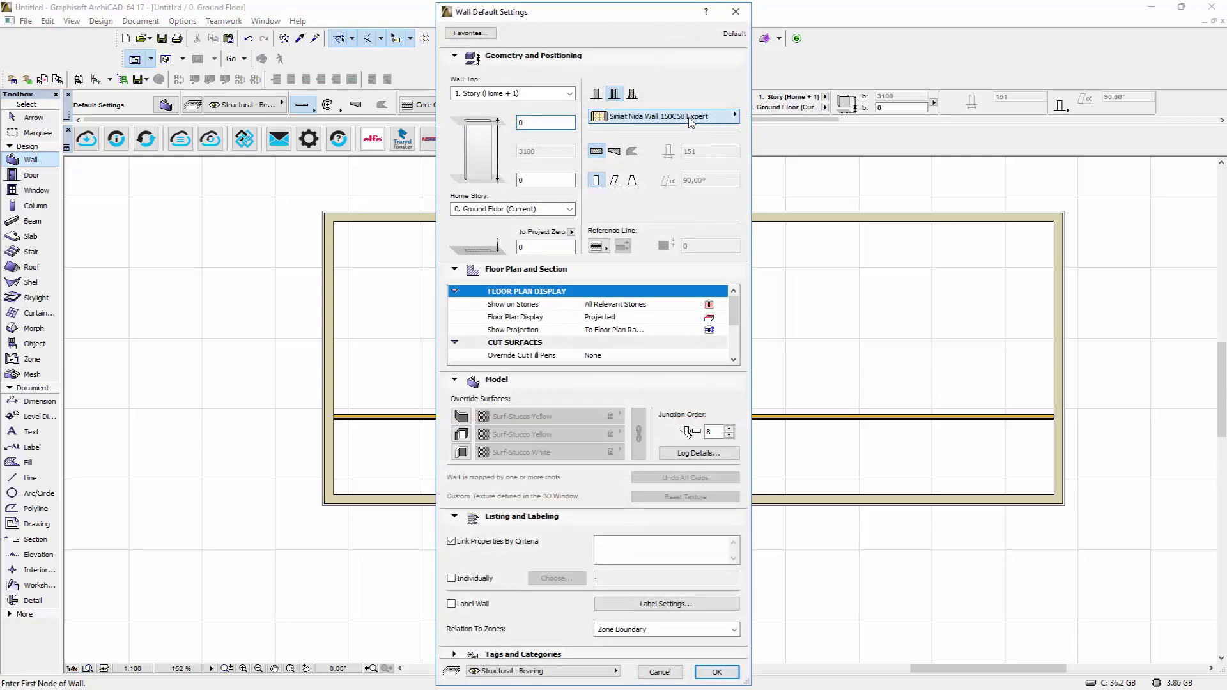
left_click(662, 116)
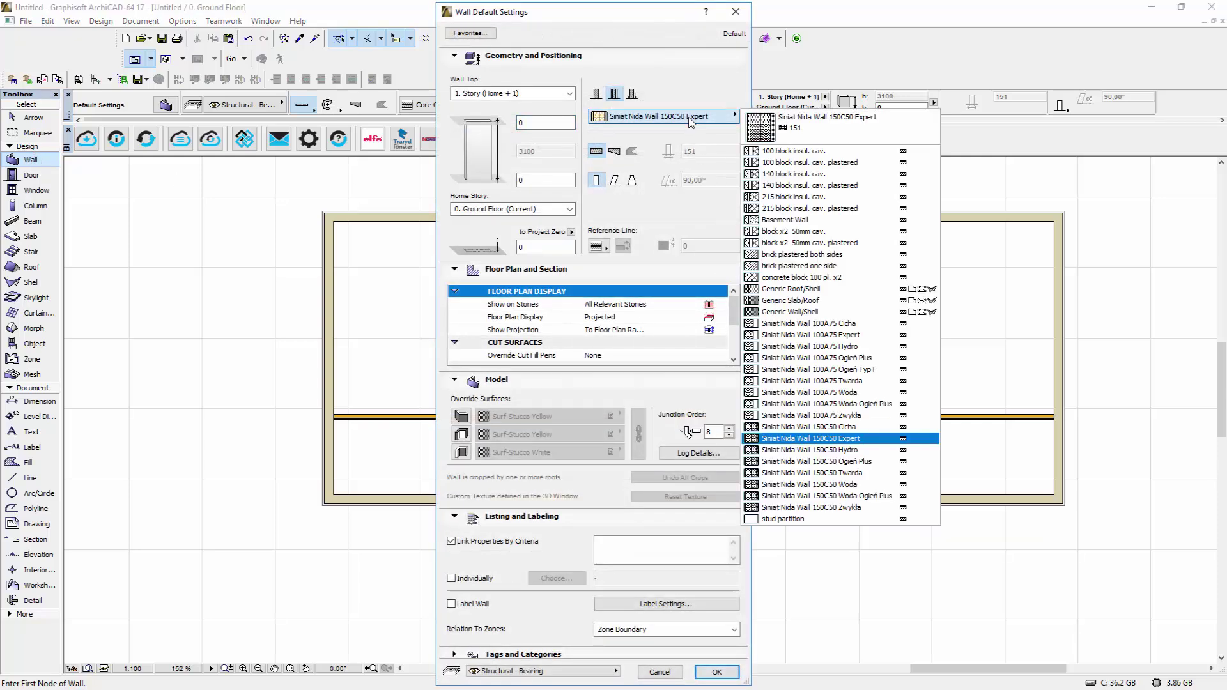
left_click(864, 334)
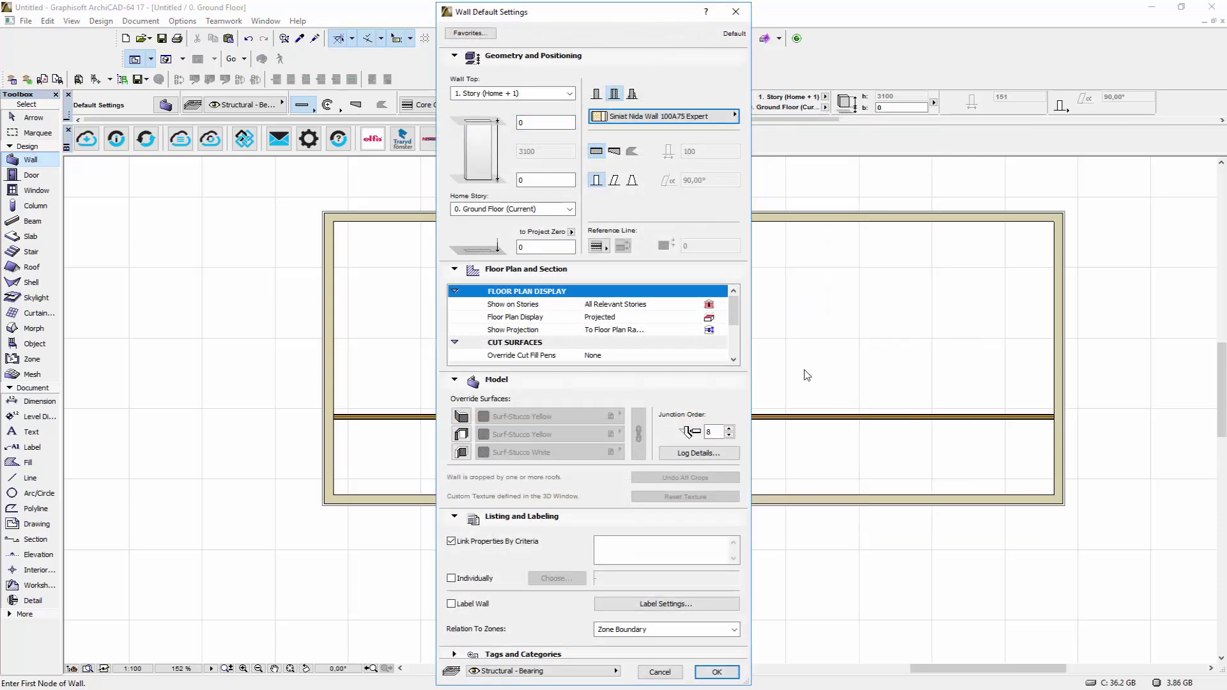
left_click(716, 672)
scroll(409, 414, "up", 2)
scroll(724, 403, "down", 2)
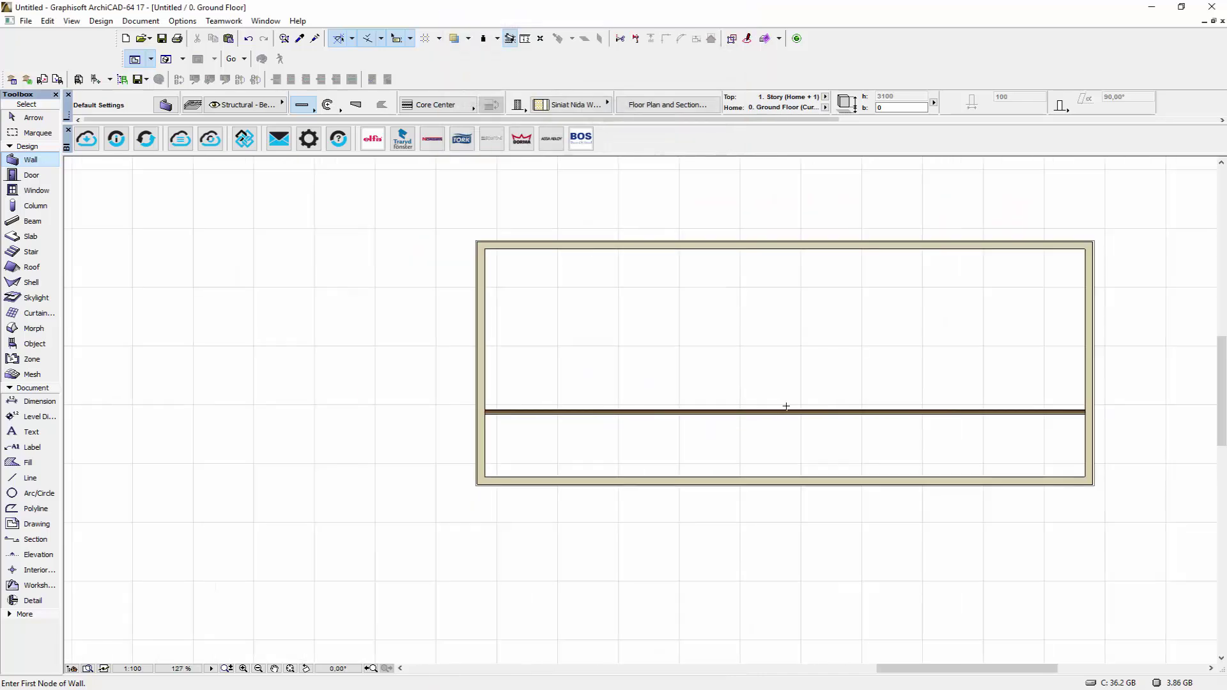
- Draw a vertical 100A75 partition up from the horizontal wall and copy it further left
left_click(785, 412)
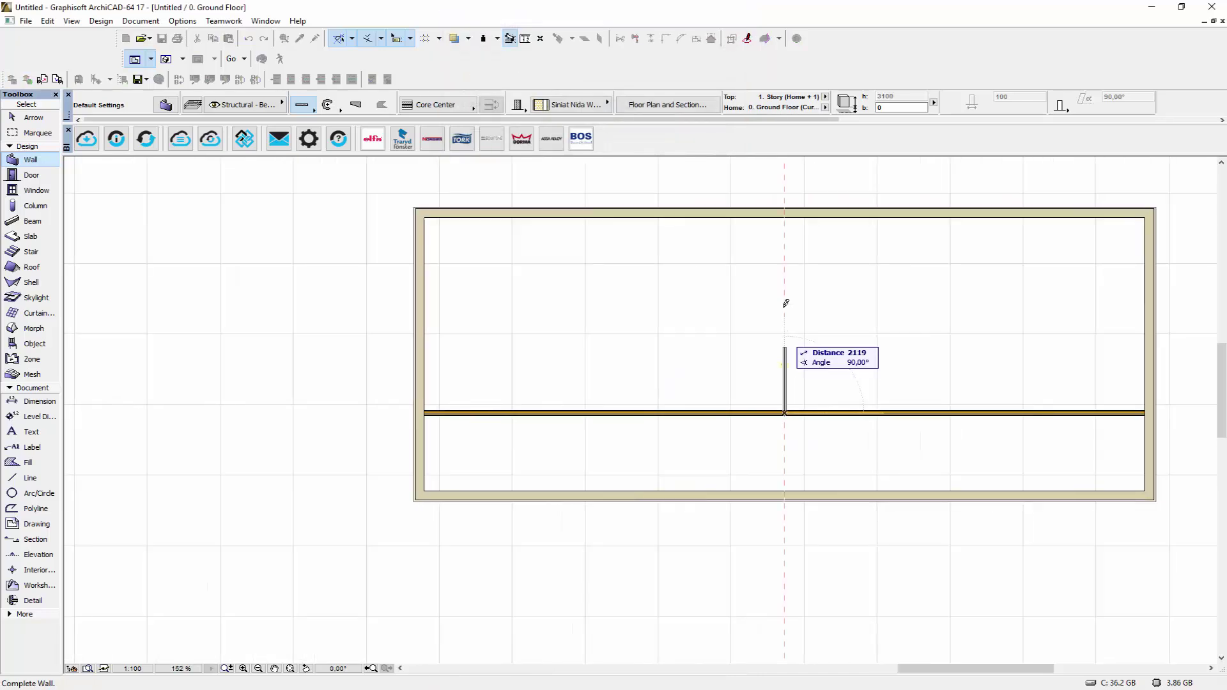
left_click(788, 209)
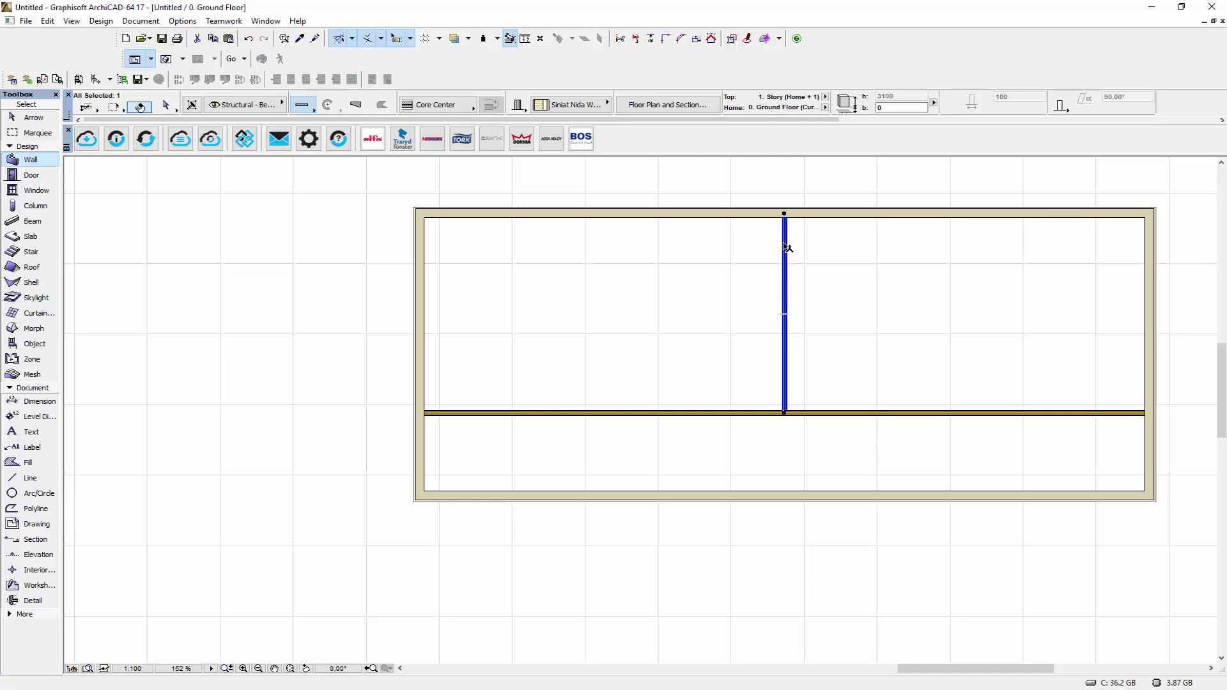
left_click(786, 243, "shift")
left_click(785, 213)
left_click(765, 265)
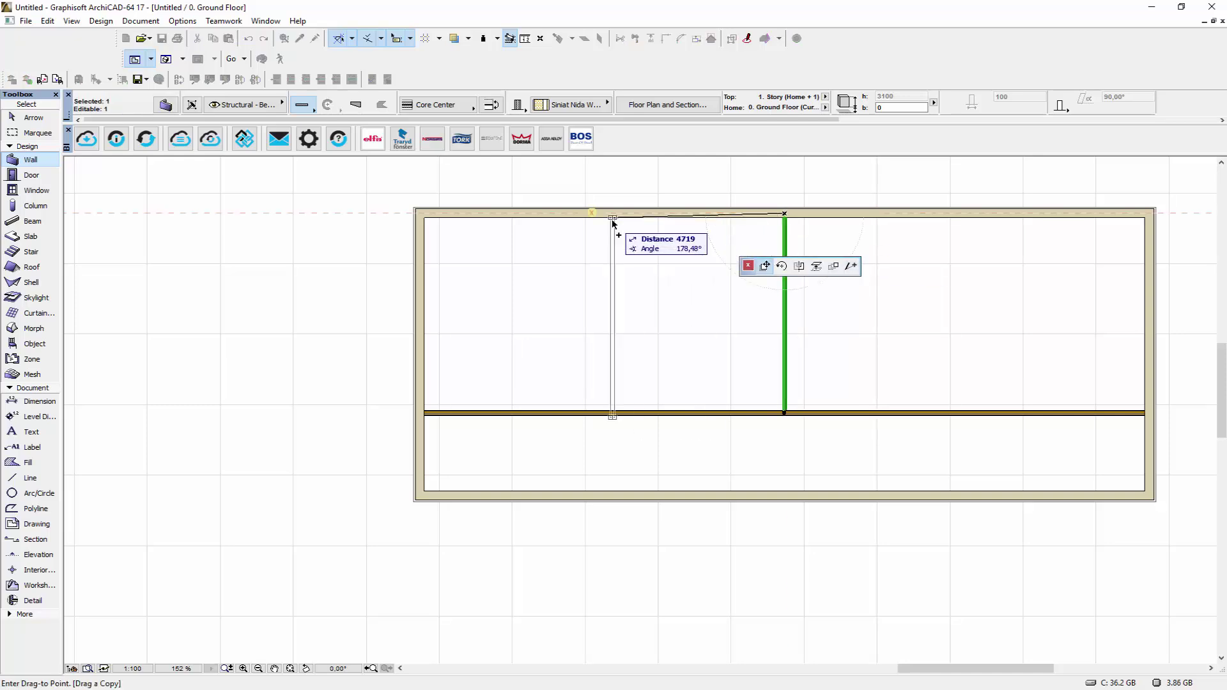
left_click(604, 413)
middle_click_drag(622, 417, 550, 430)
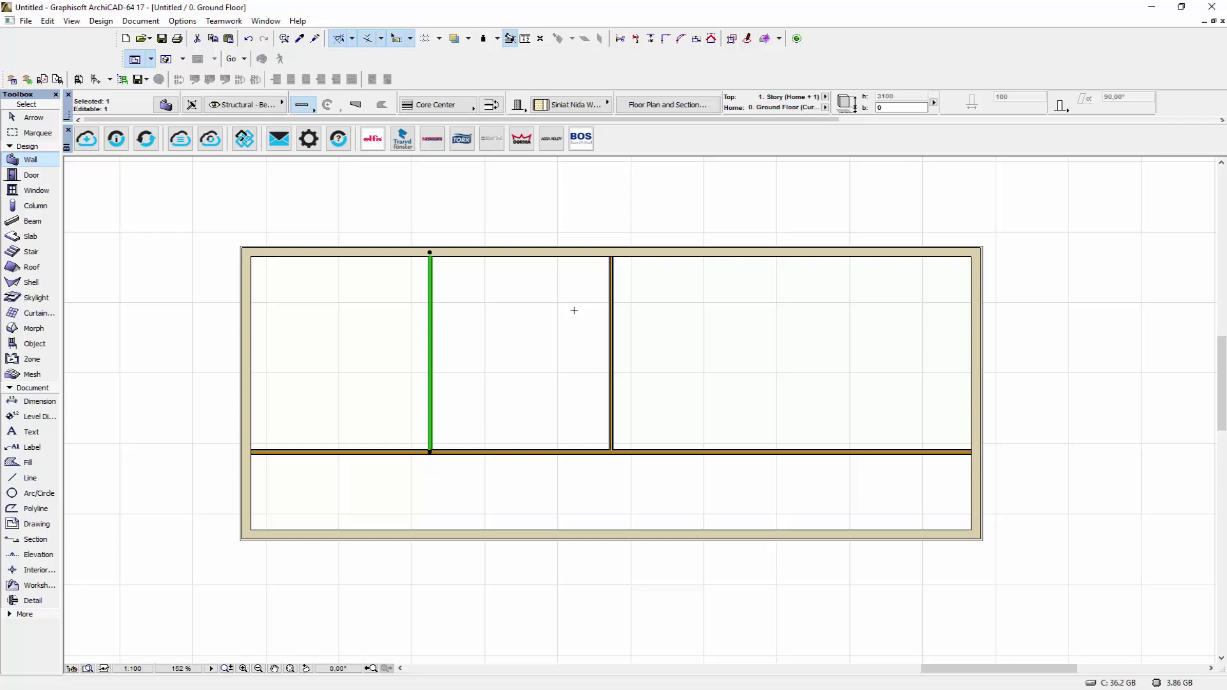
- Move the right-hand interior wall further to the right
left_click(610, 298, "shift")
left_click(612, 454)
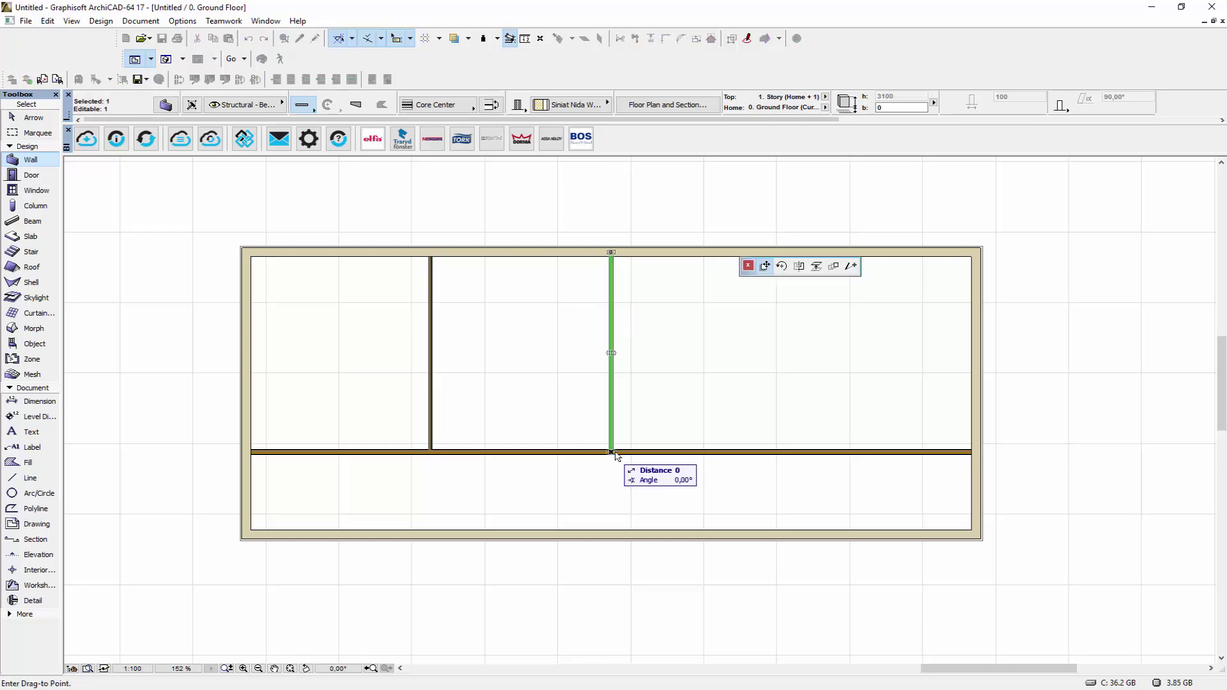
left_click(793, 452)
key("Escape")
- Bring the wall junctions into view and select the long horizontal wall
scroll(449, 473, "up", 3)
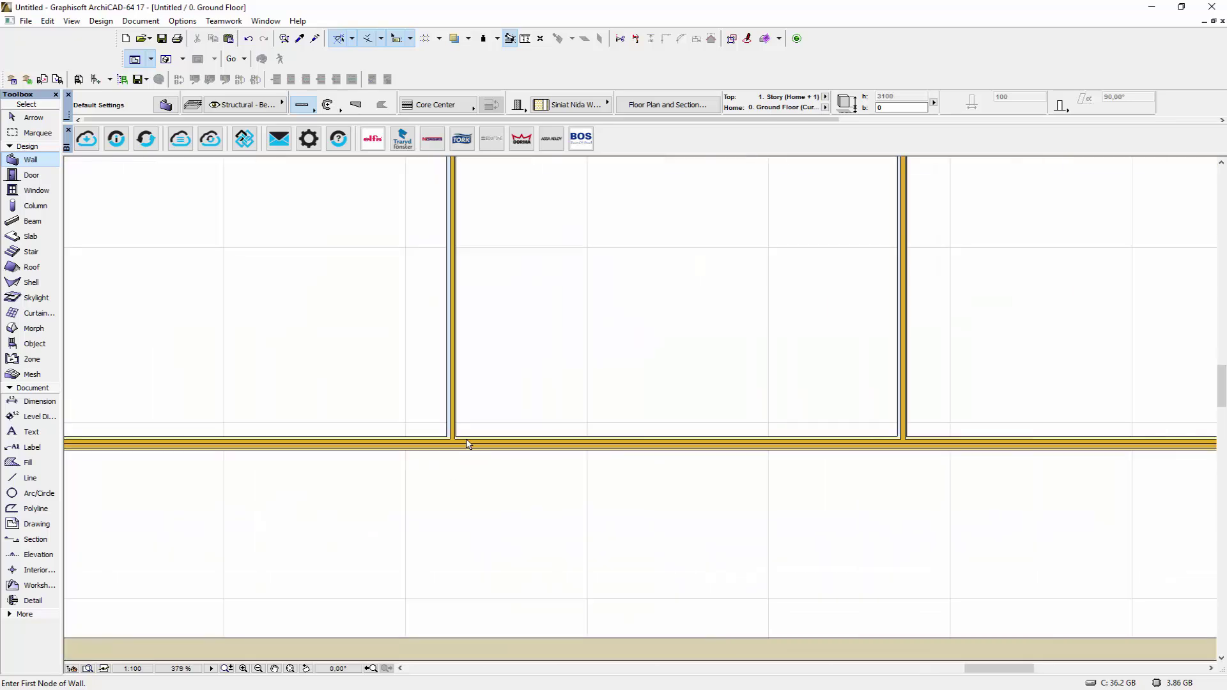
scroll(466, 443, "up", 3)
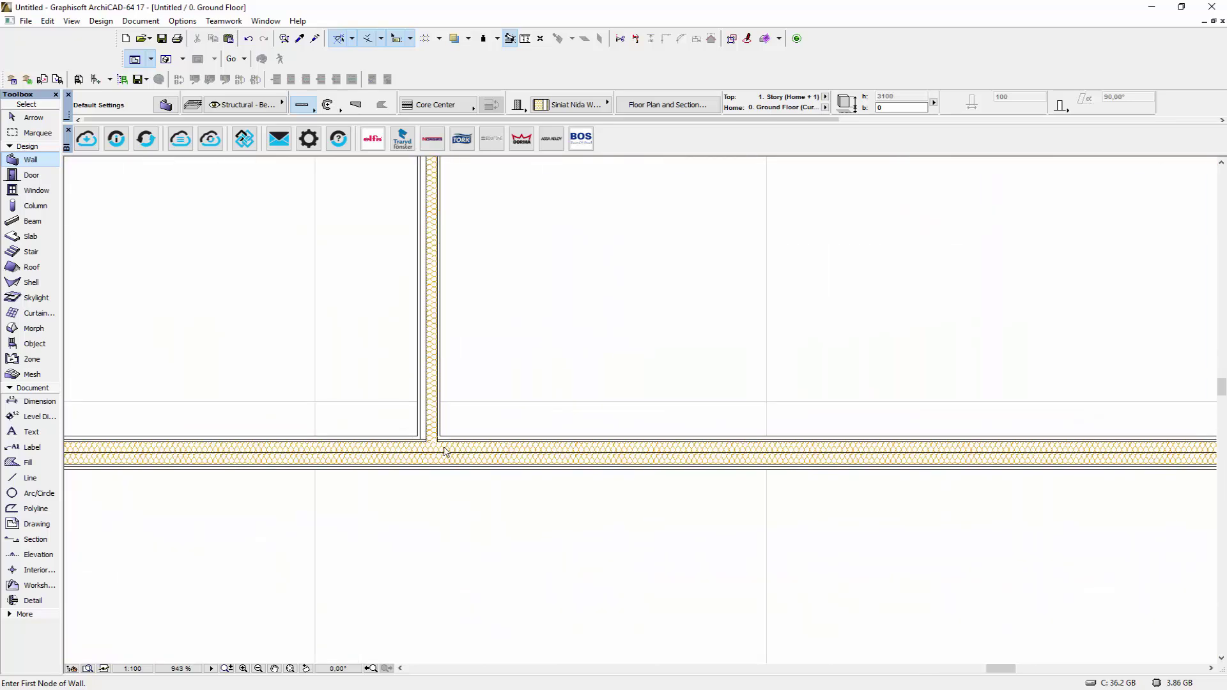
scroll(445, 452, "up", 2)
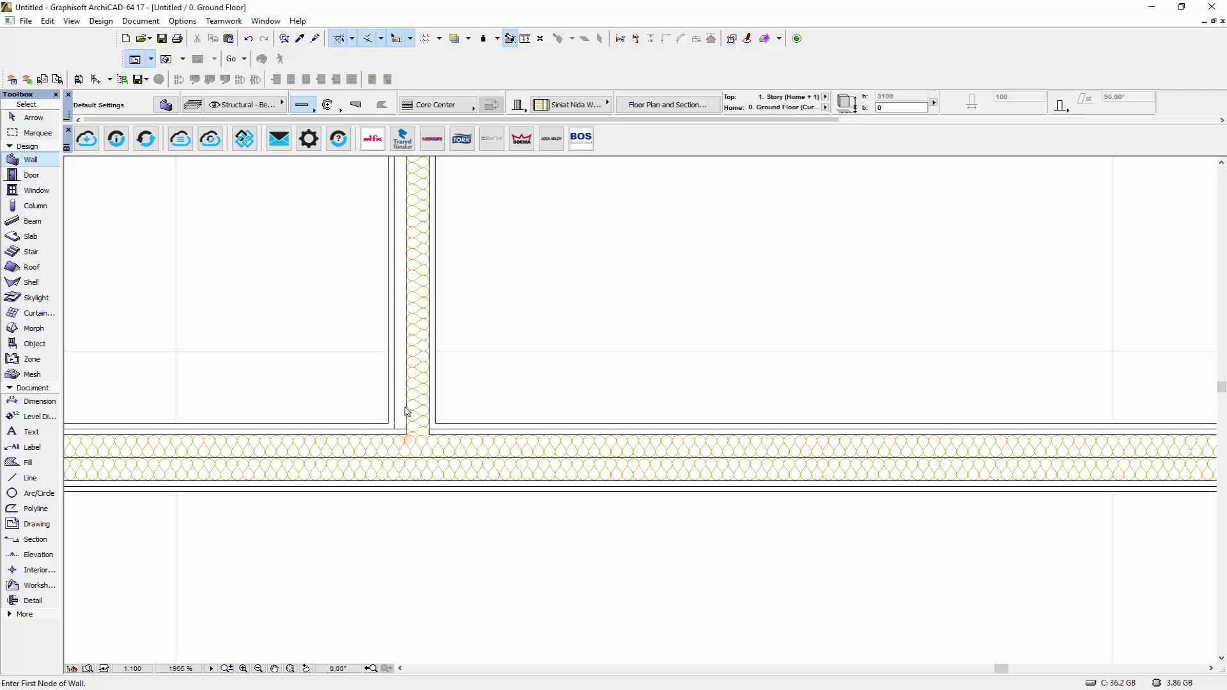
scroll(407, 413, "down", 1)
middle_click_drag(353, 397, 588, 472)
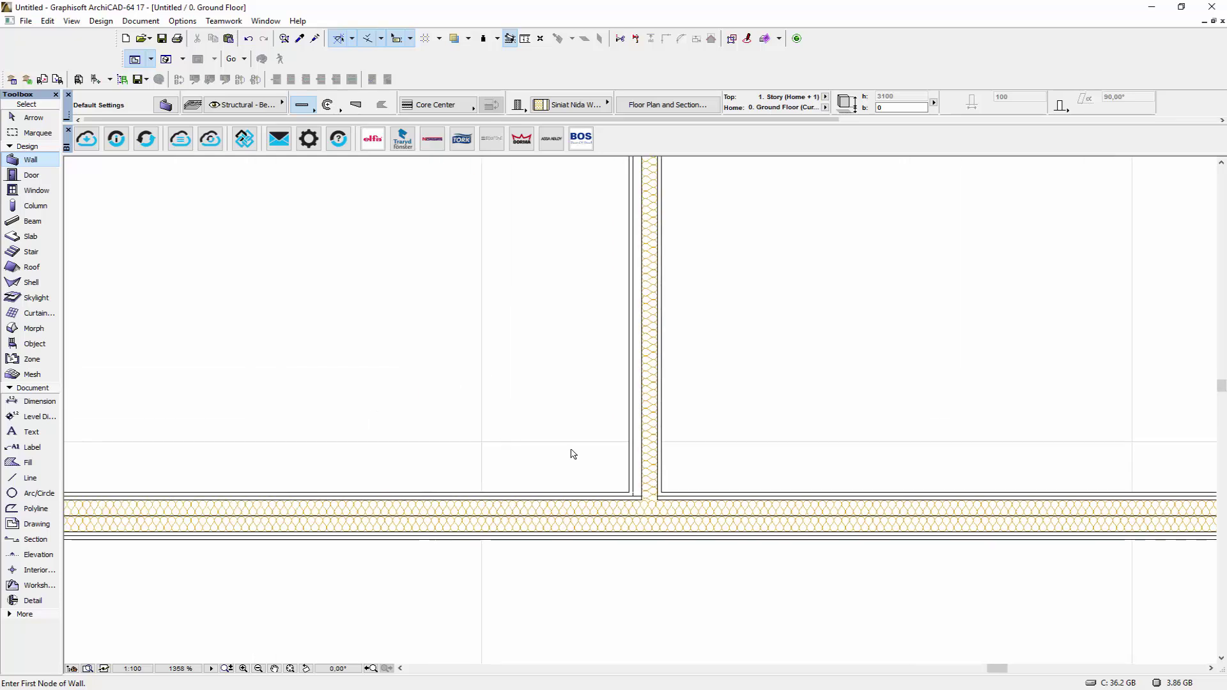
scroll(575, 451, "down", 2)
scroll(679, 450, "down", 1)
scroll(703, 383, "down", 1)
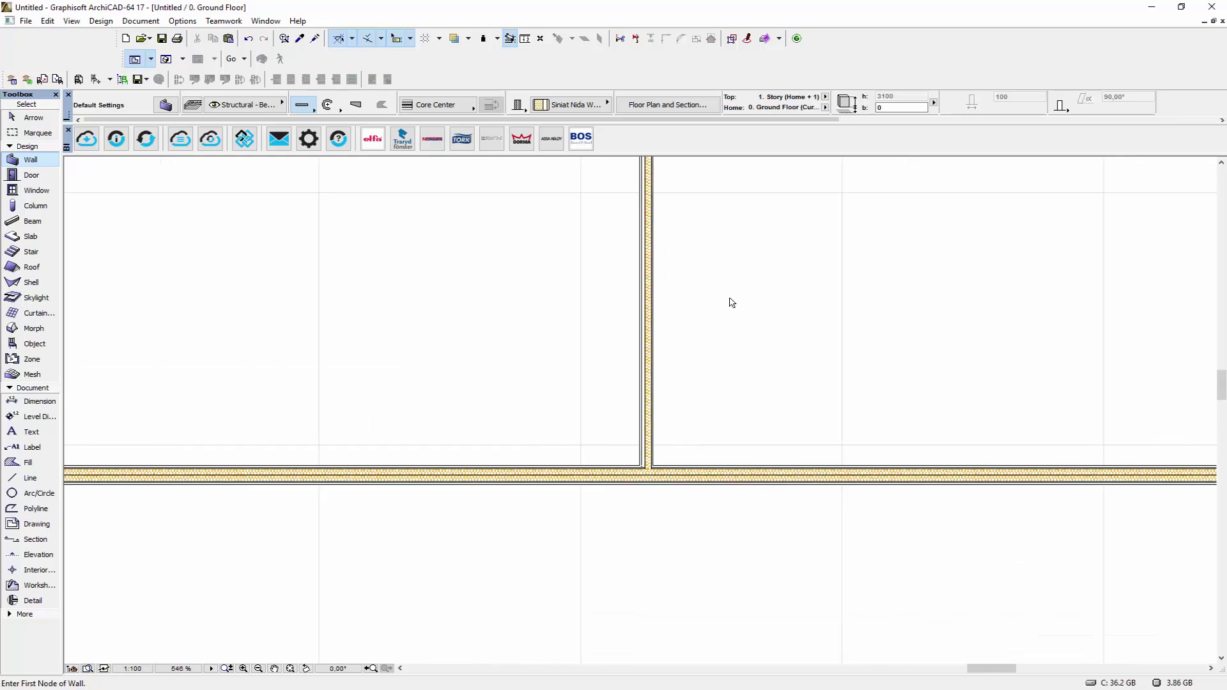
scroll(707, 369, "down", 1)
mouse_move(803, 434)
middle_mouse_down()
mouse_move(773, 458)
mouse_move(567, 392)
middle_mouse_up()
left_click(561, 494, "shift")
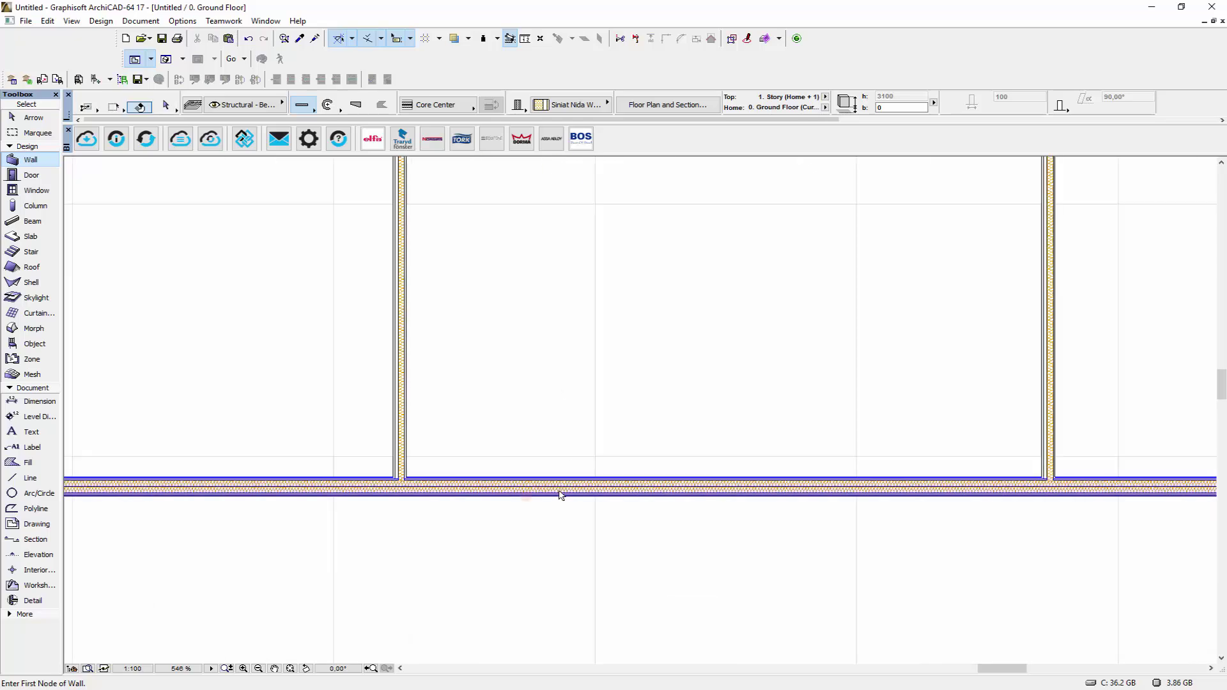
- Set the Siniat Air Space skin in the horizontal wall's composite to 100 mm
right_click(562, 495)
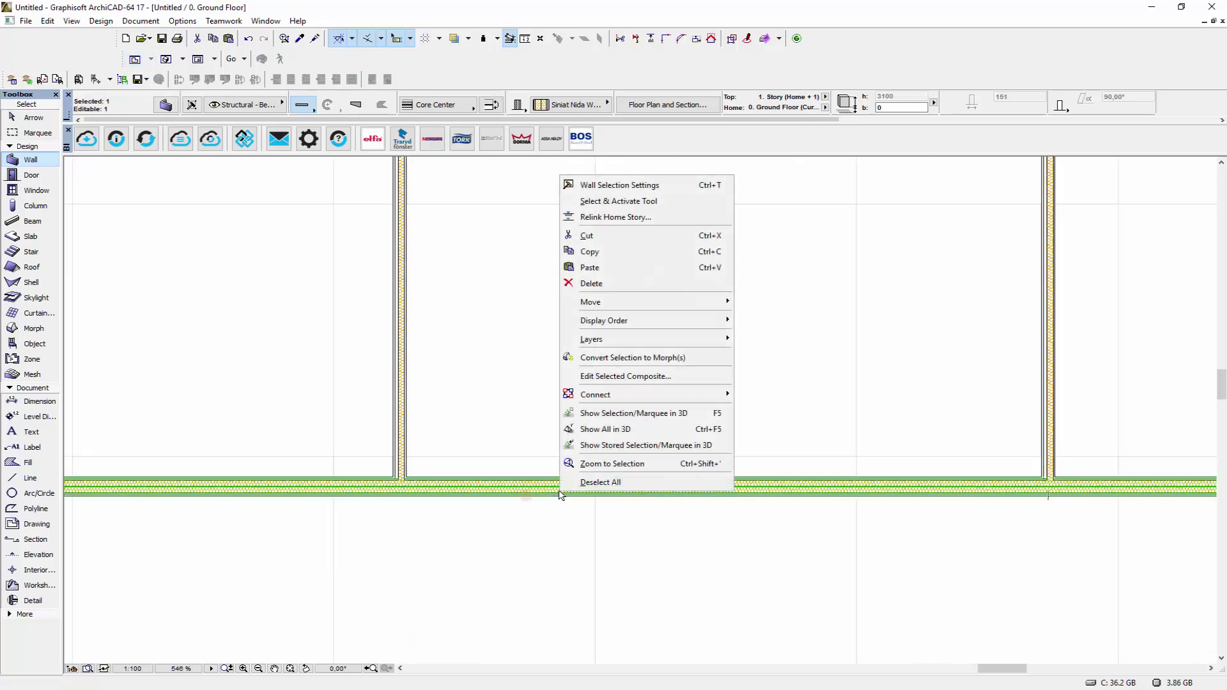
left_click(652, 378)
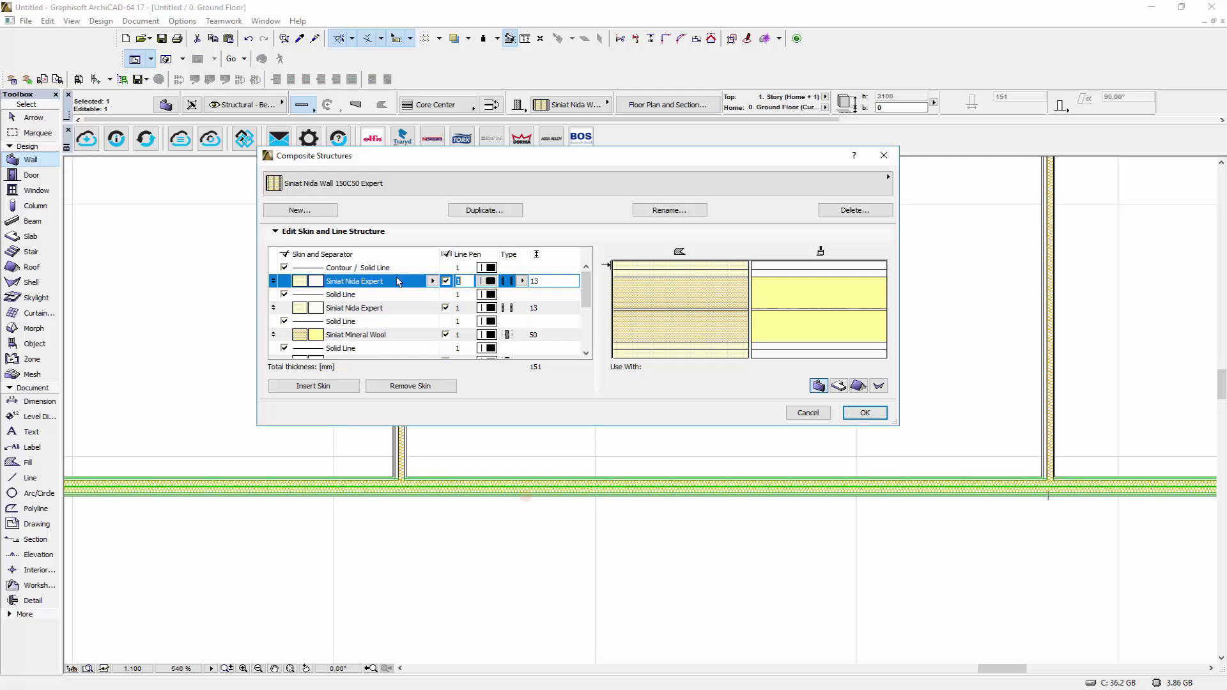
scroll(393, 284, "down", 1)
scroll(394, 289, "down", 2)
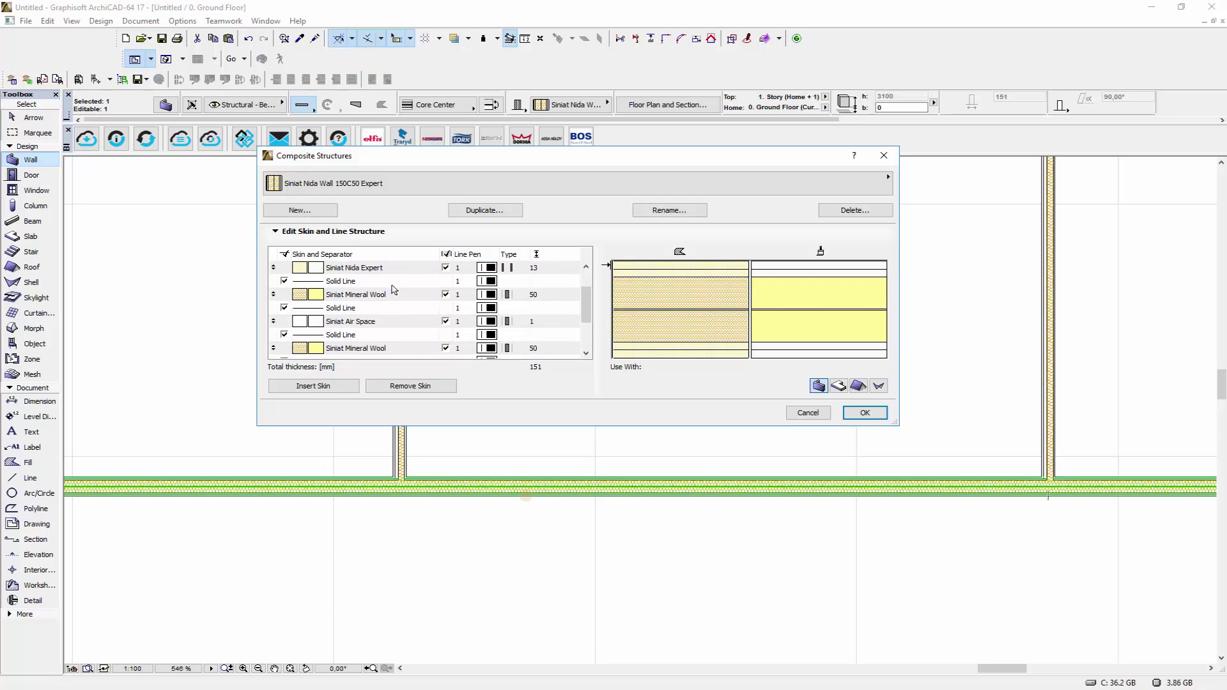
scroll(393, 293, "down", 1)
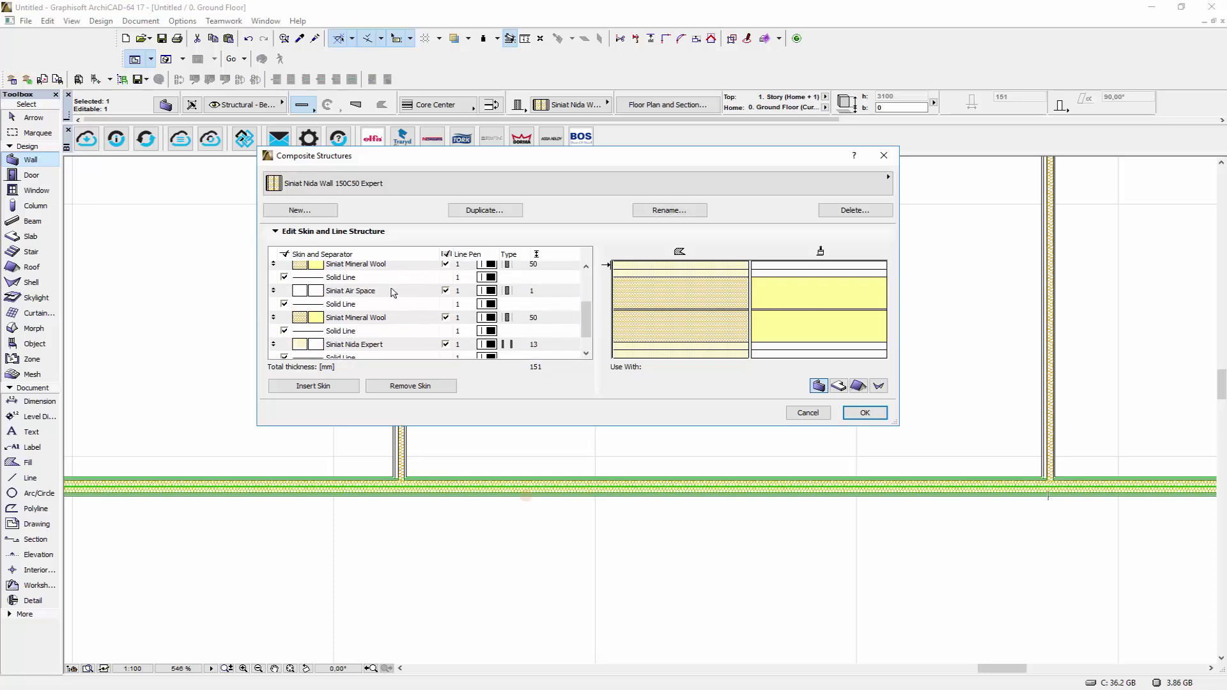
scroll(397, 292, "down", 2)
left_click(553, 288)
type("00")
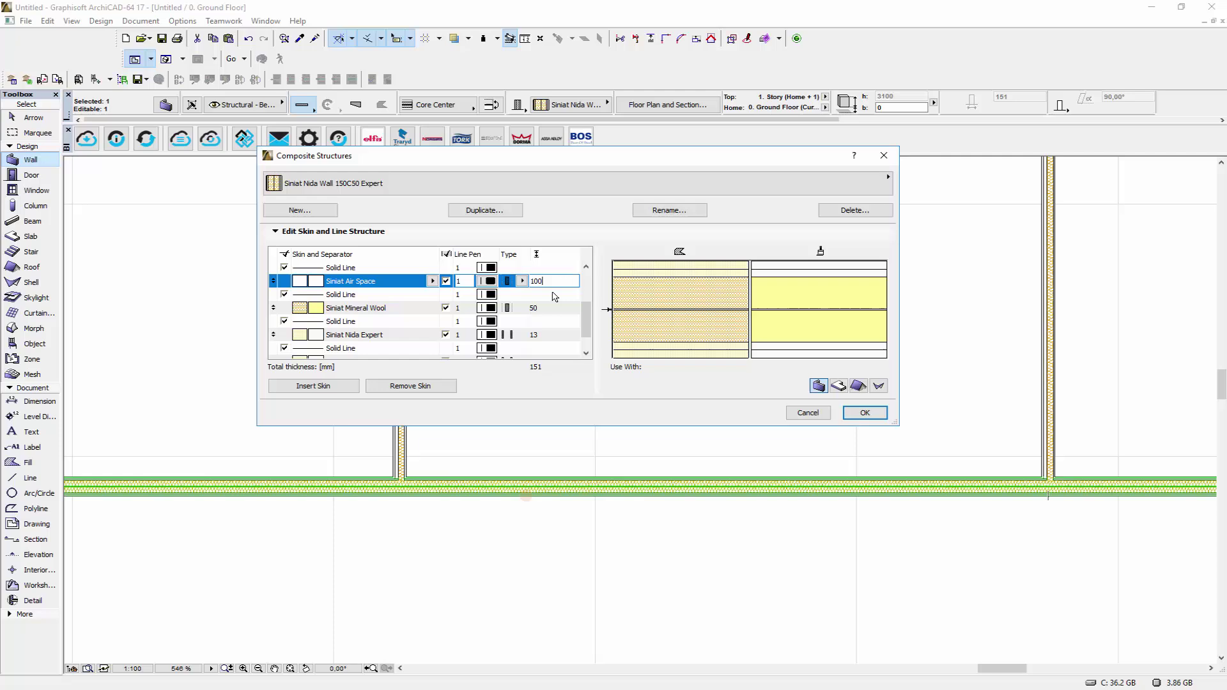
left_click(865, 412)
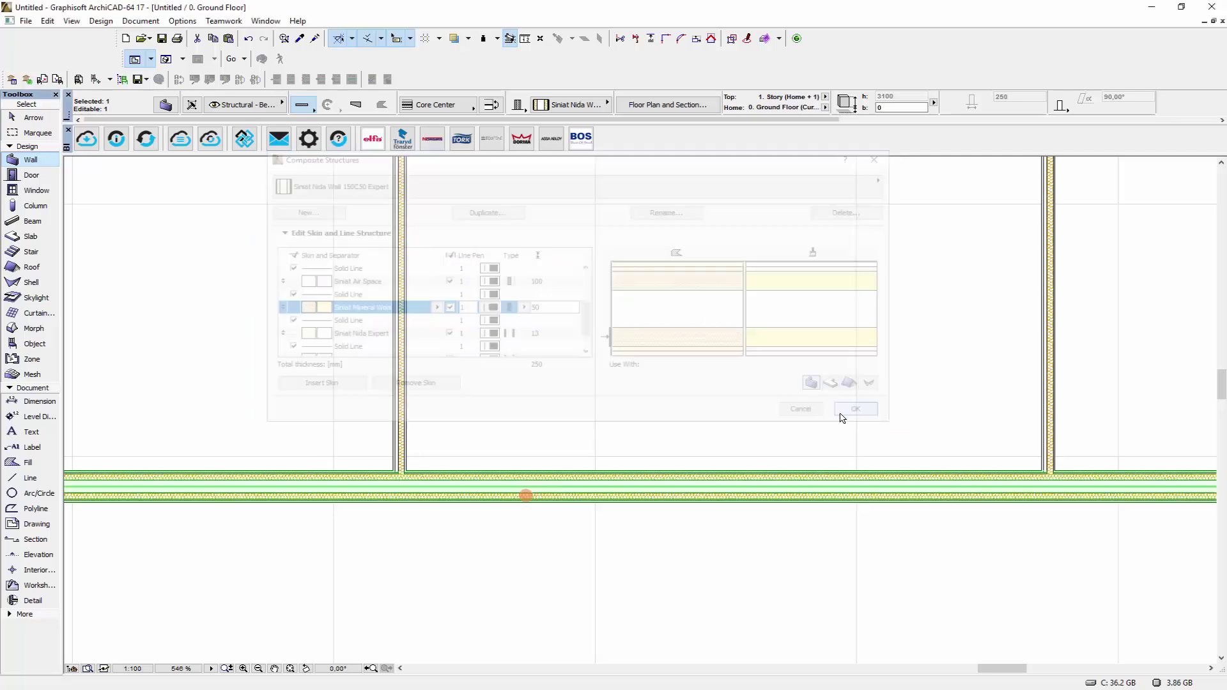
- Deselect the wall and zoom out to show the whole floor plan
key("Escape")
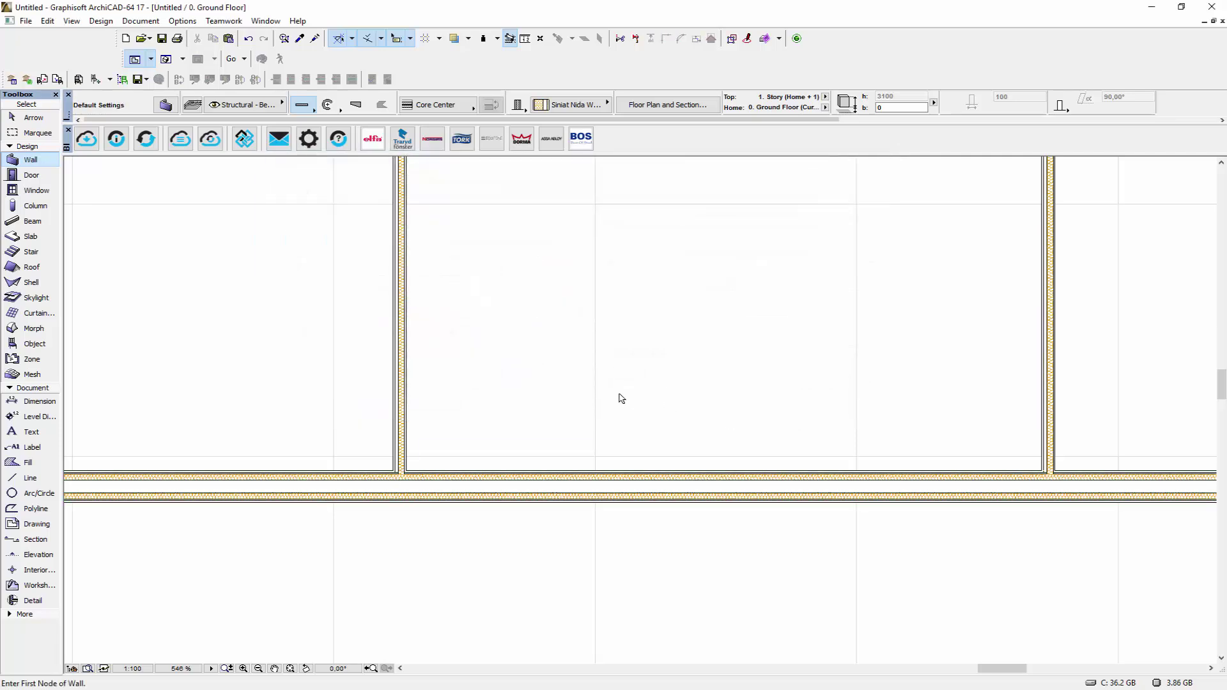
scroll(619, 398, "down", 3)
middle_click_drag(824, 420, 712, 465)
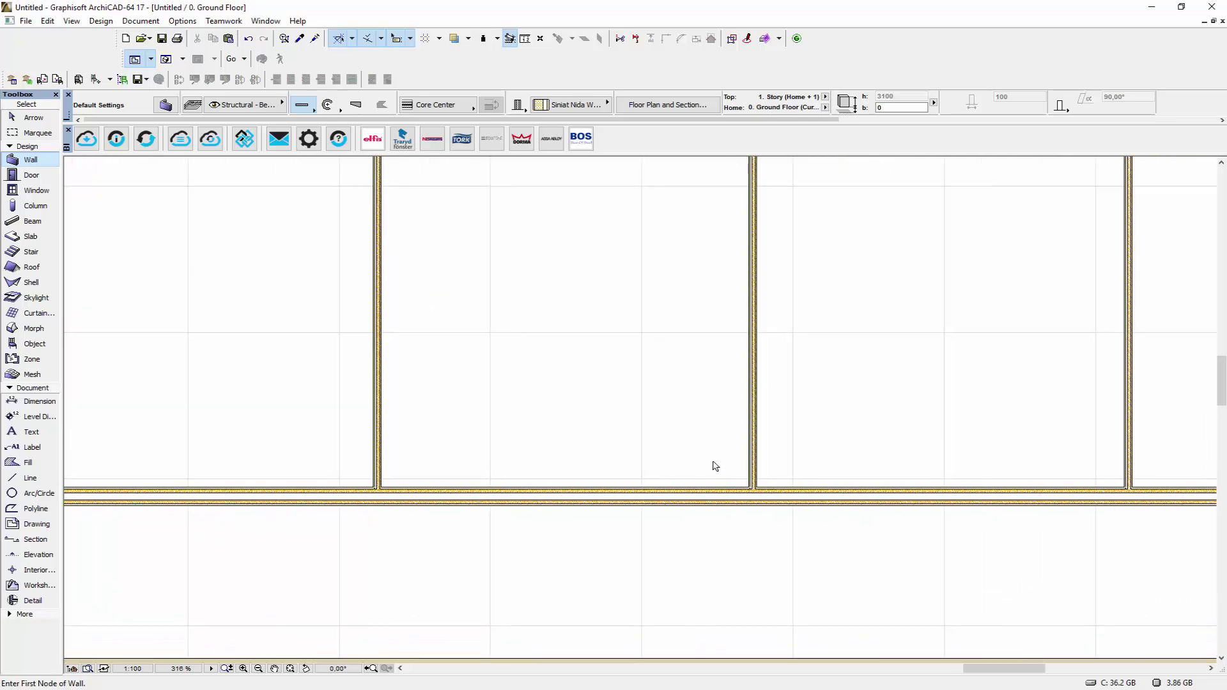
scroll(712, 465, "down", 2)
middle_click_drag(901, 452, 717, 466)
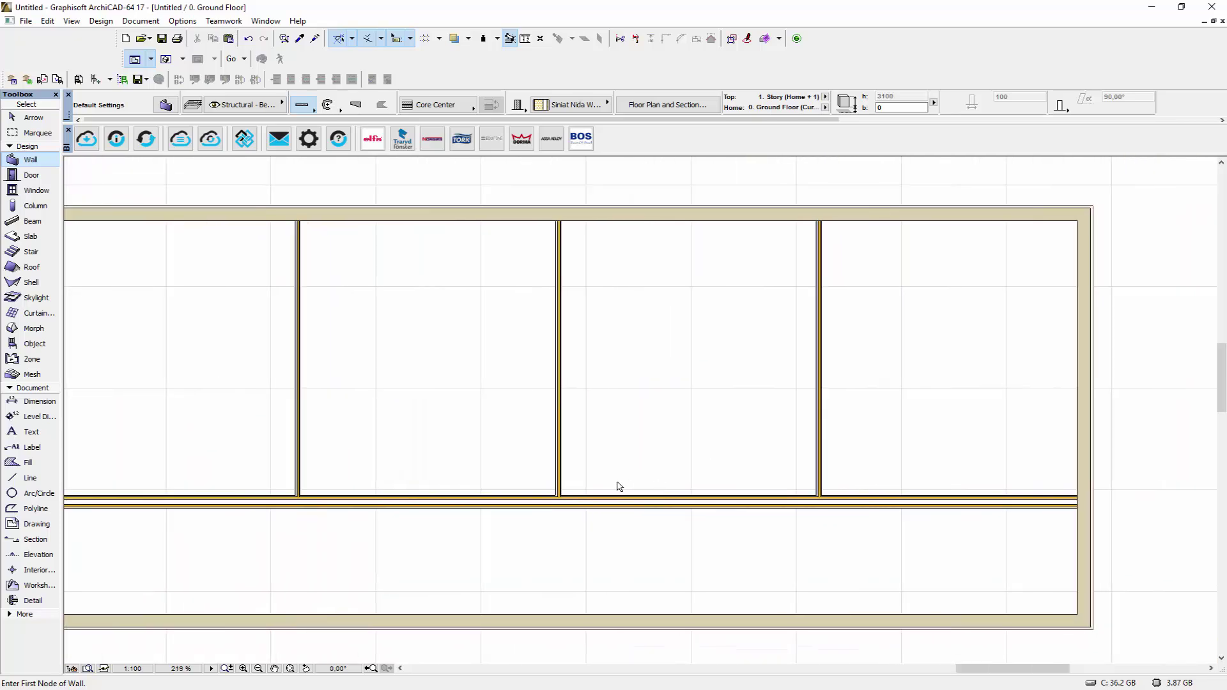
middle_click_drag(619, 487, 666, 471)
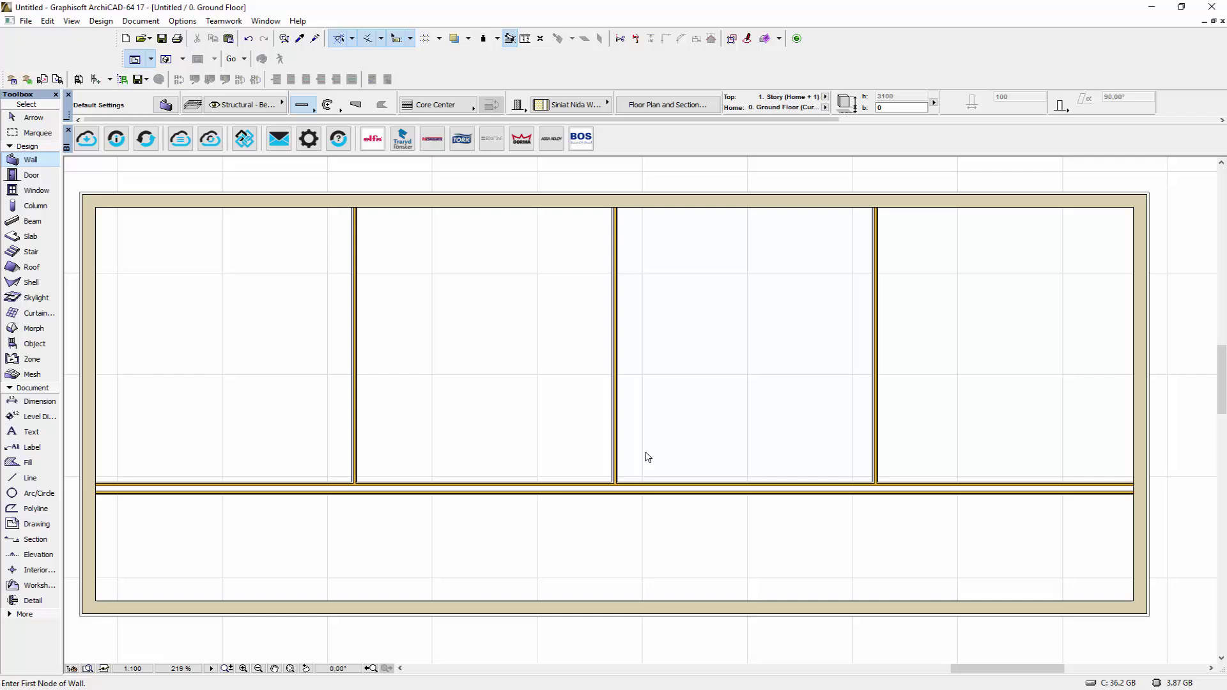
- Filter BIMobject to Siniat PL and try downloading the Siniat NIDA wall 100A75 object
left_click(90, 144)
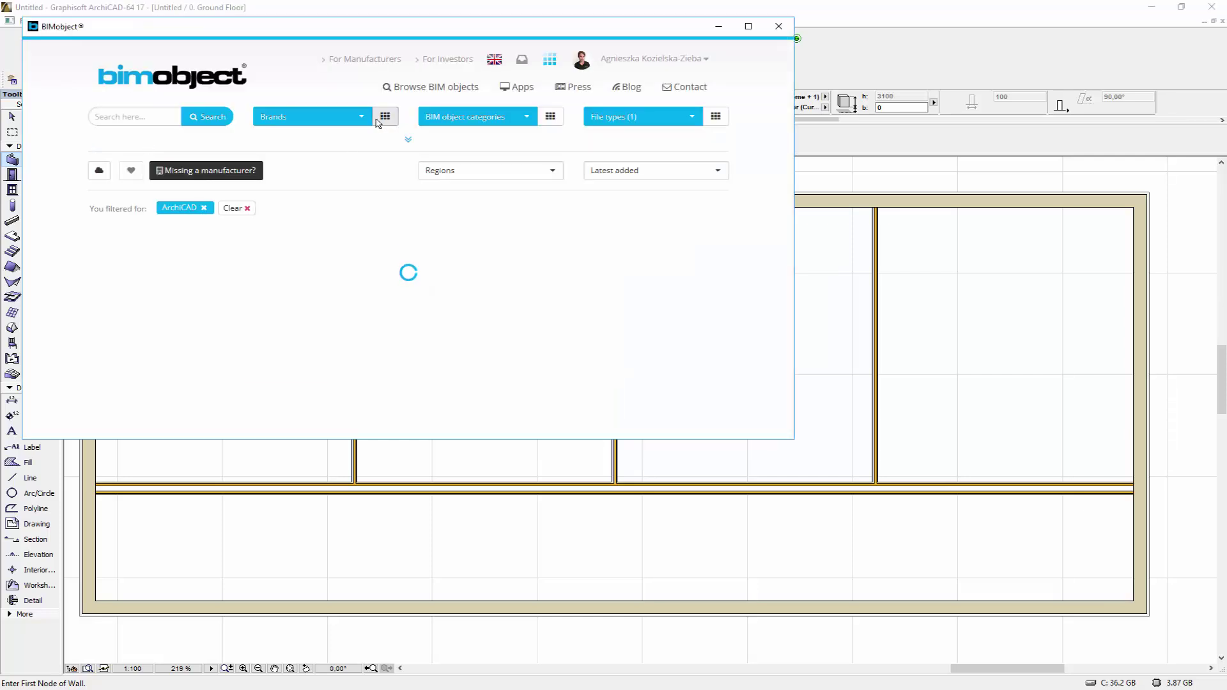
left_click(366, 122)
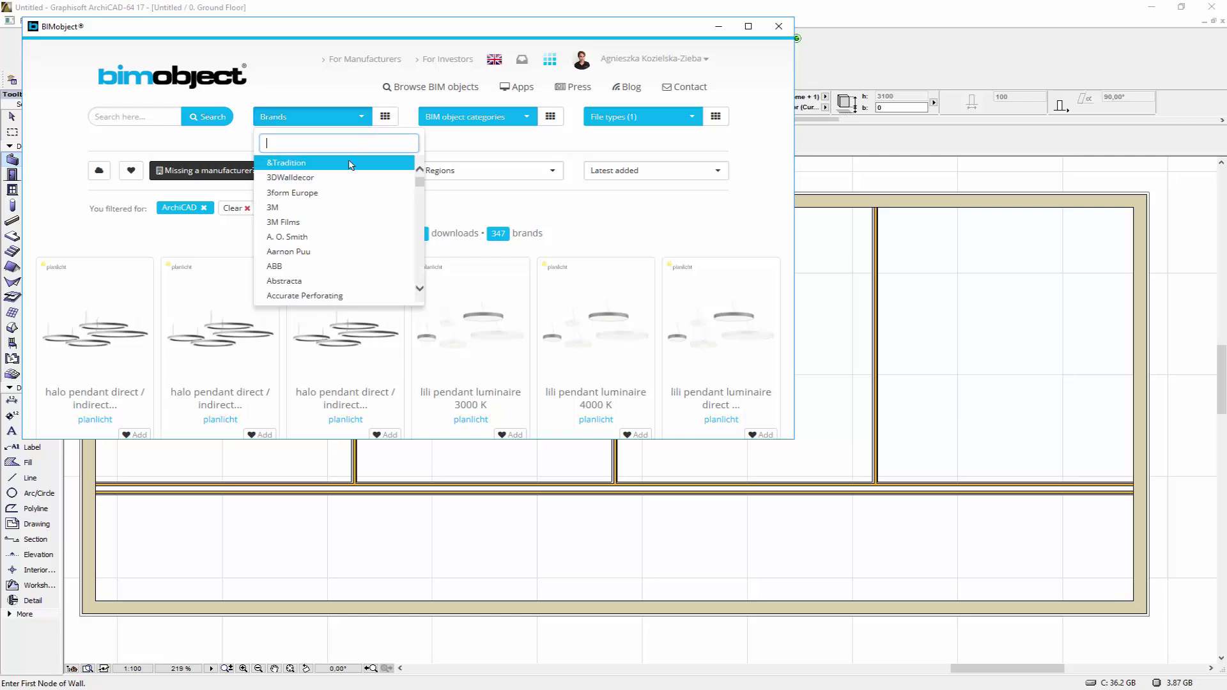
type("sinia")
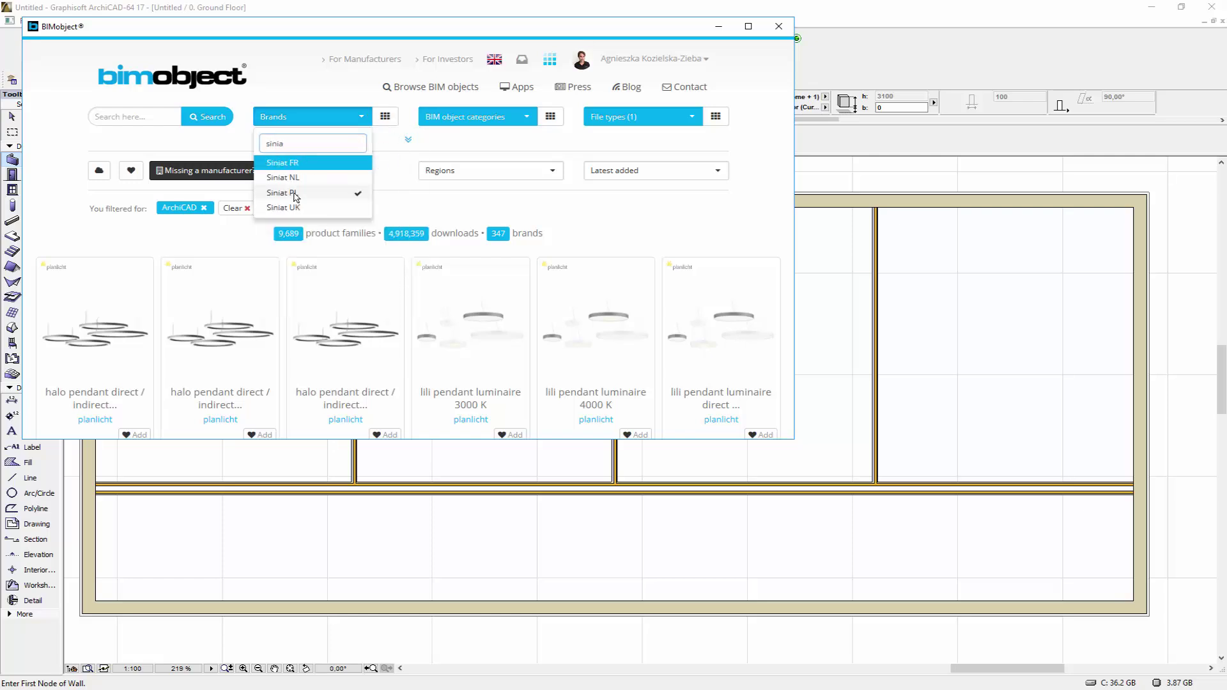
left_click(282, 192)
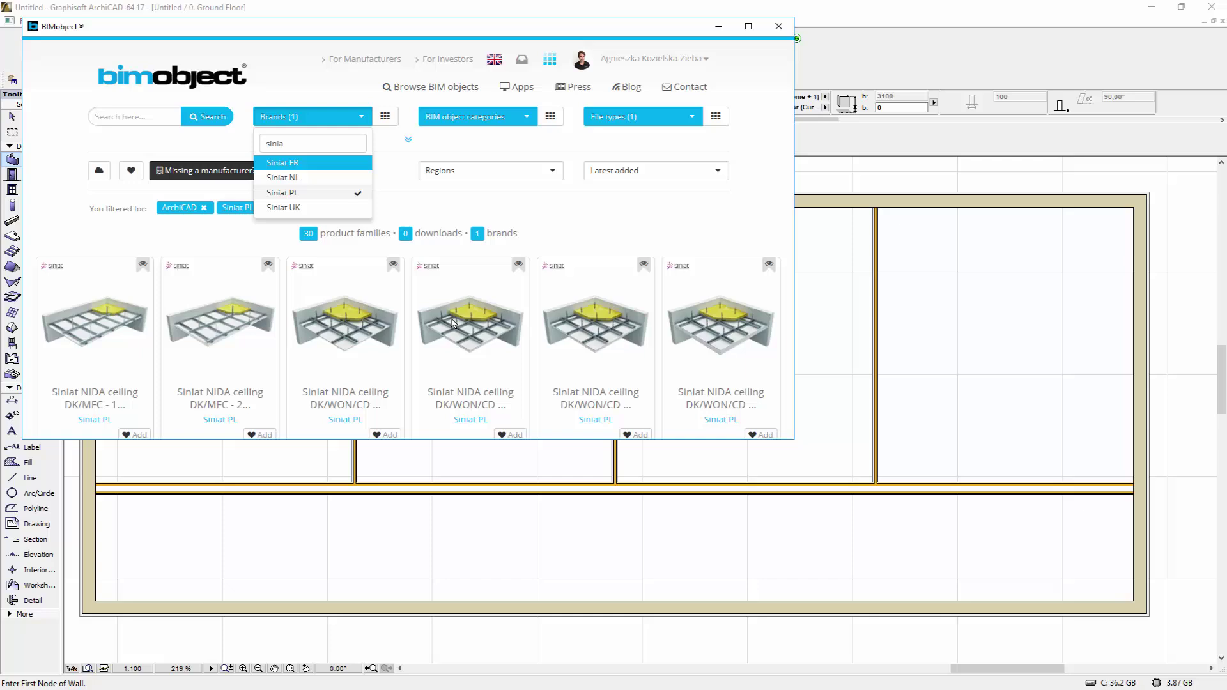
scroll(453, 322, "down", 3)
scroll(453, 322, "down", 3)
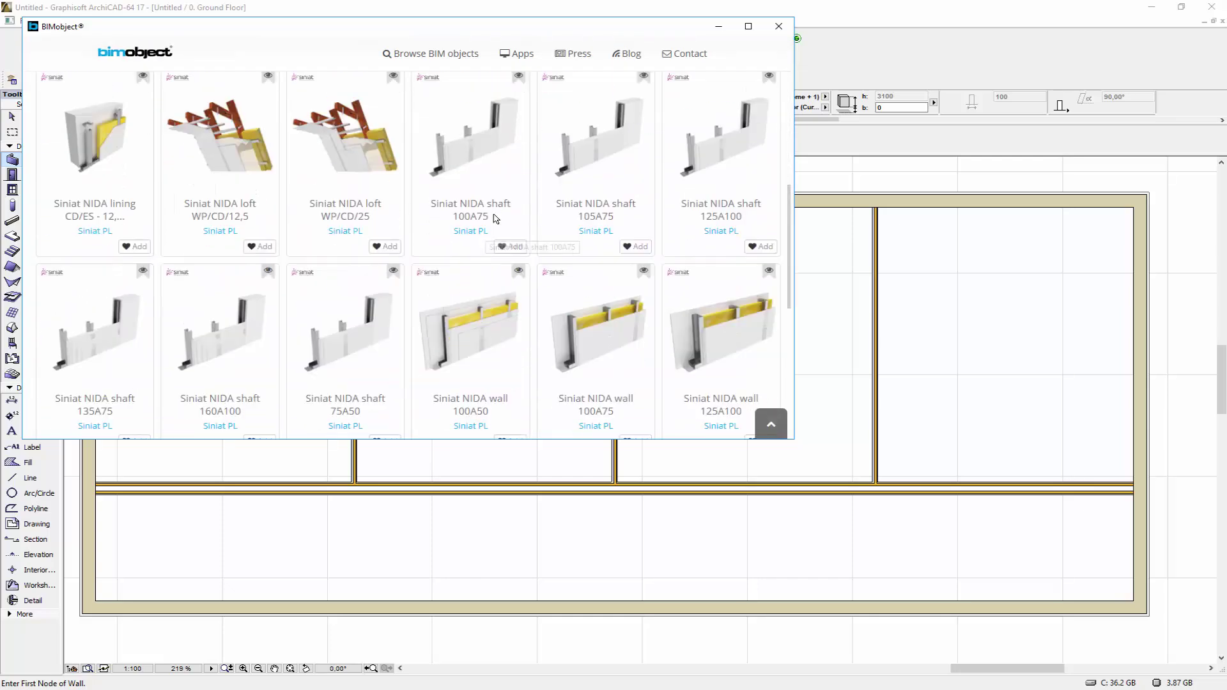
scroll(500, 244, "down", 1)
left_click(617, 274)
left_click(489, 341)
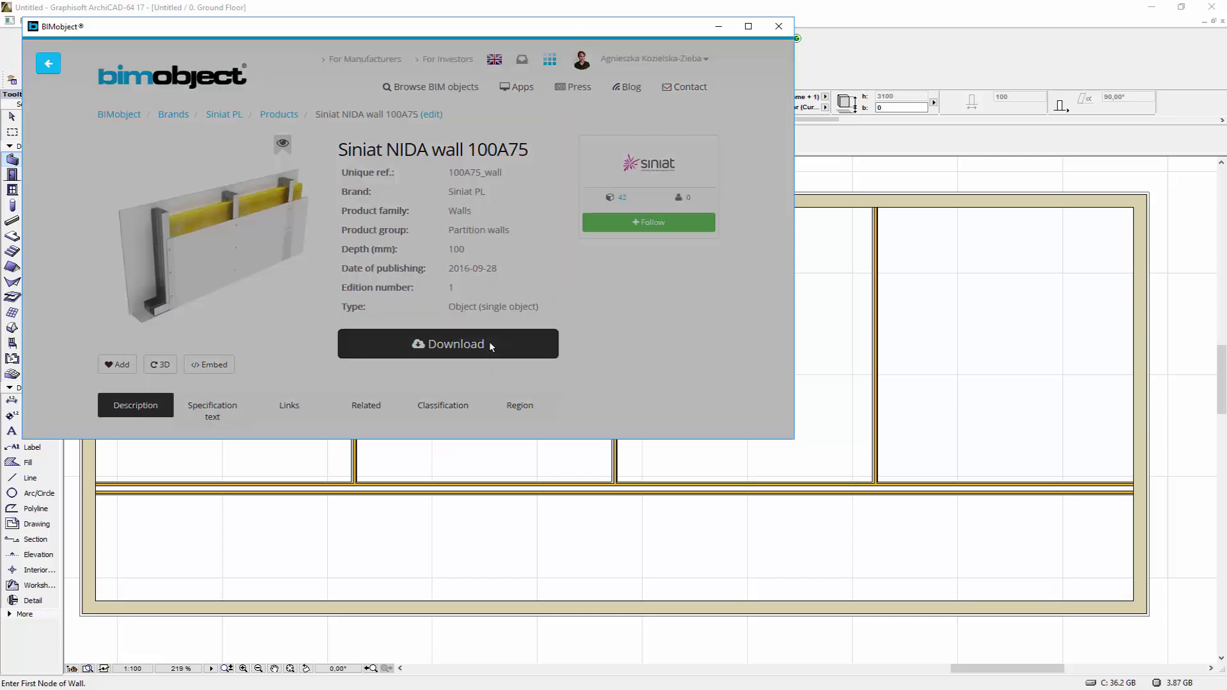
left_click(529, 159)
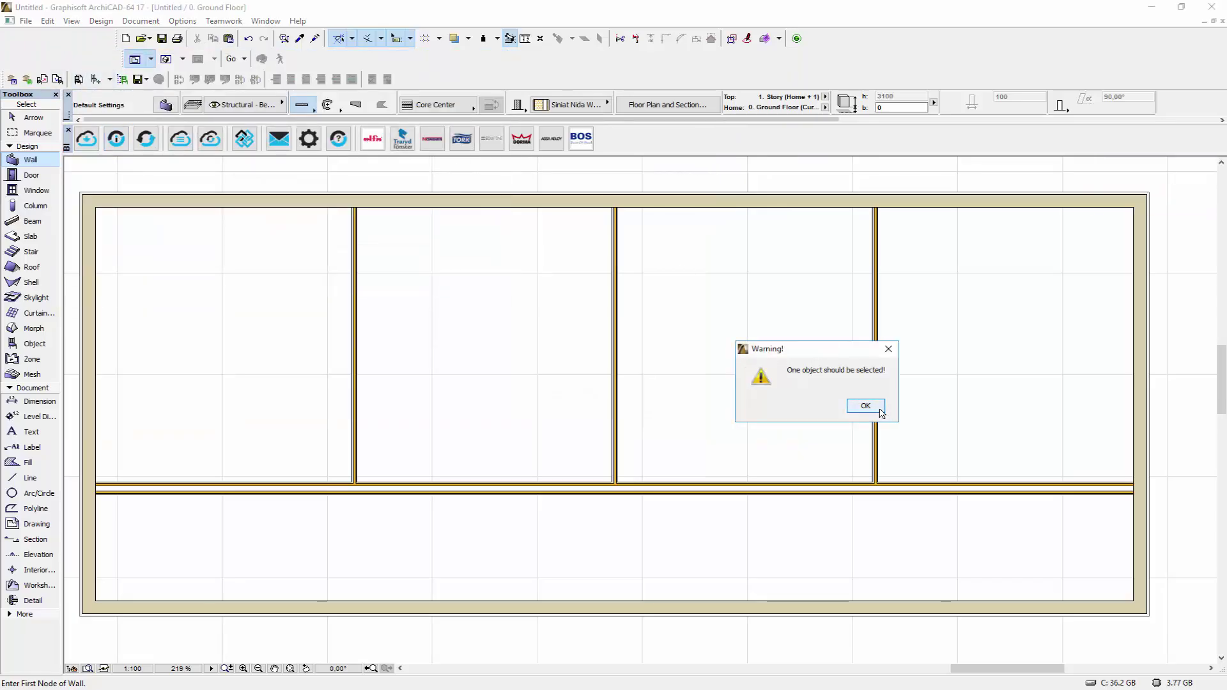
left_click(865, 406)
- Refilter to Siniat PL and download the NIDA wall 100A75 ArchiCAD .gsm file
left_click(87, 138)
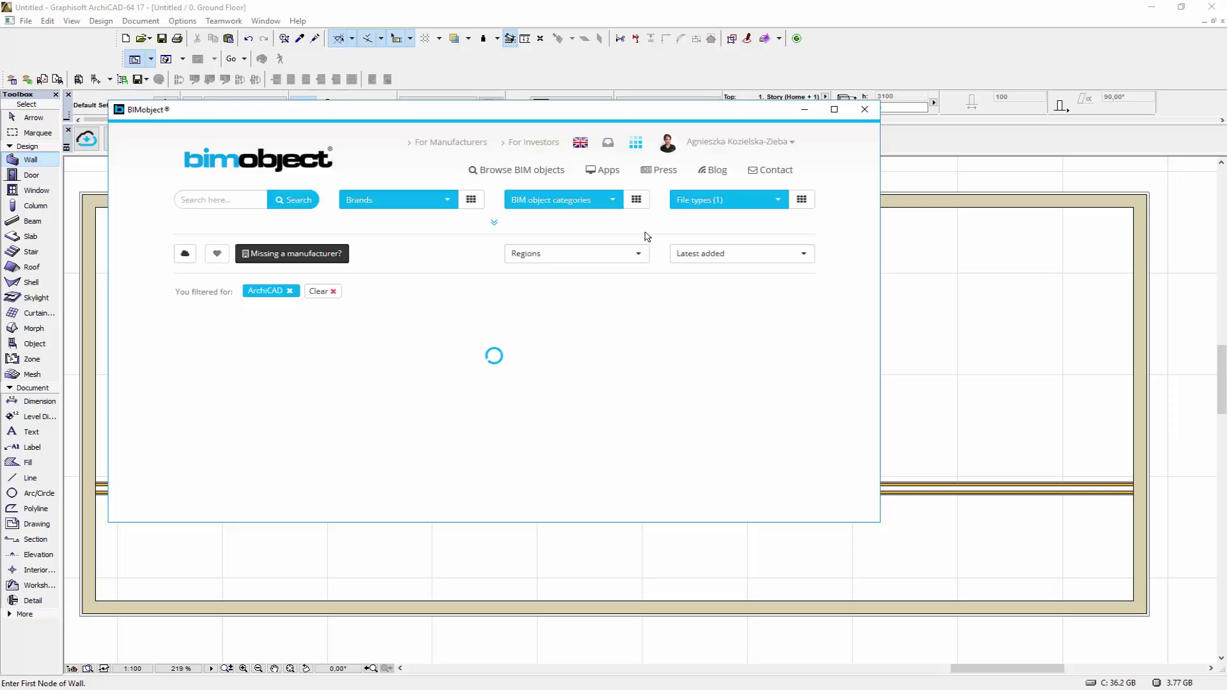
left_click(451, 204)
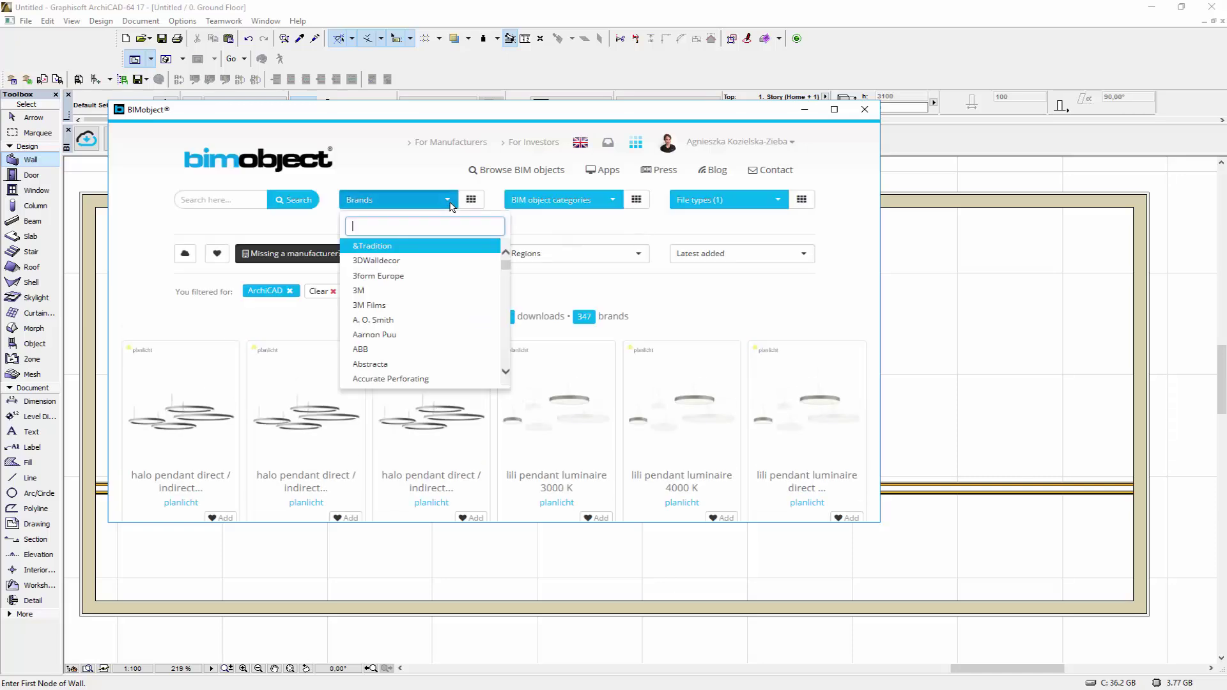
type("sin")
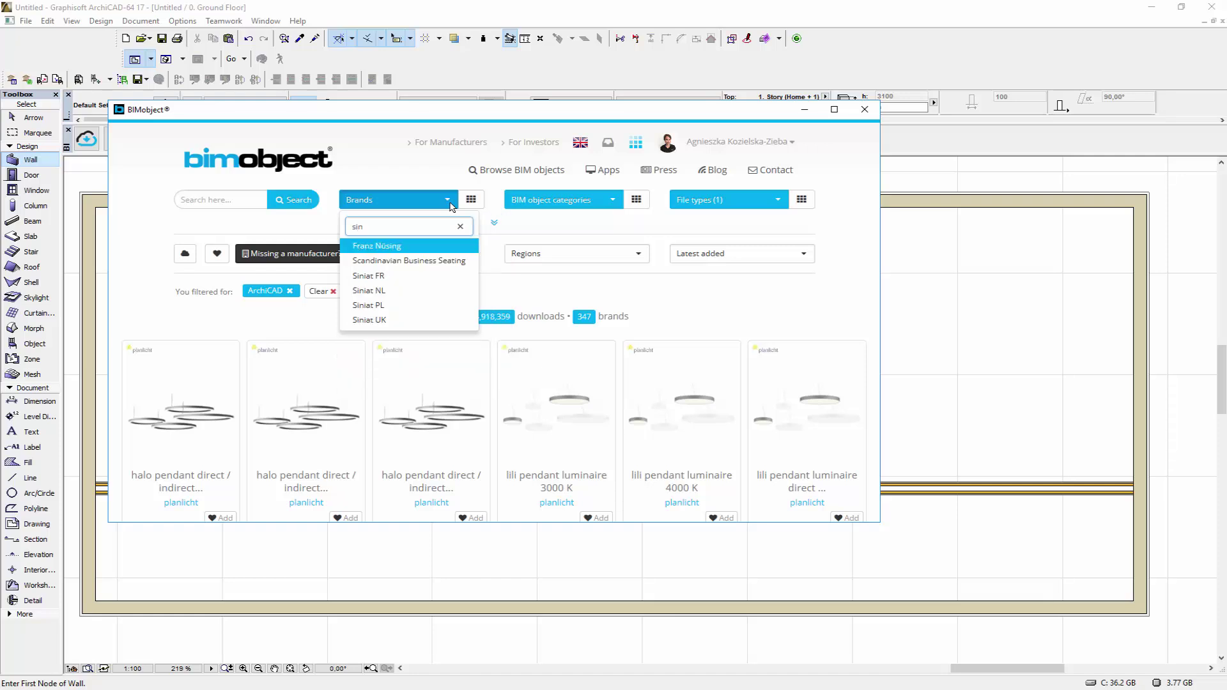
type("ia")
left_click(377, 276)
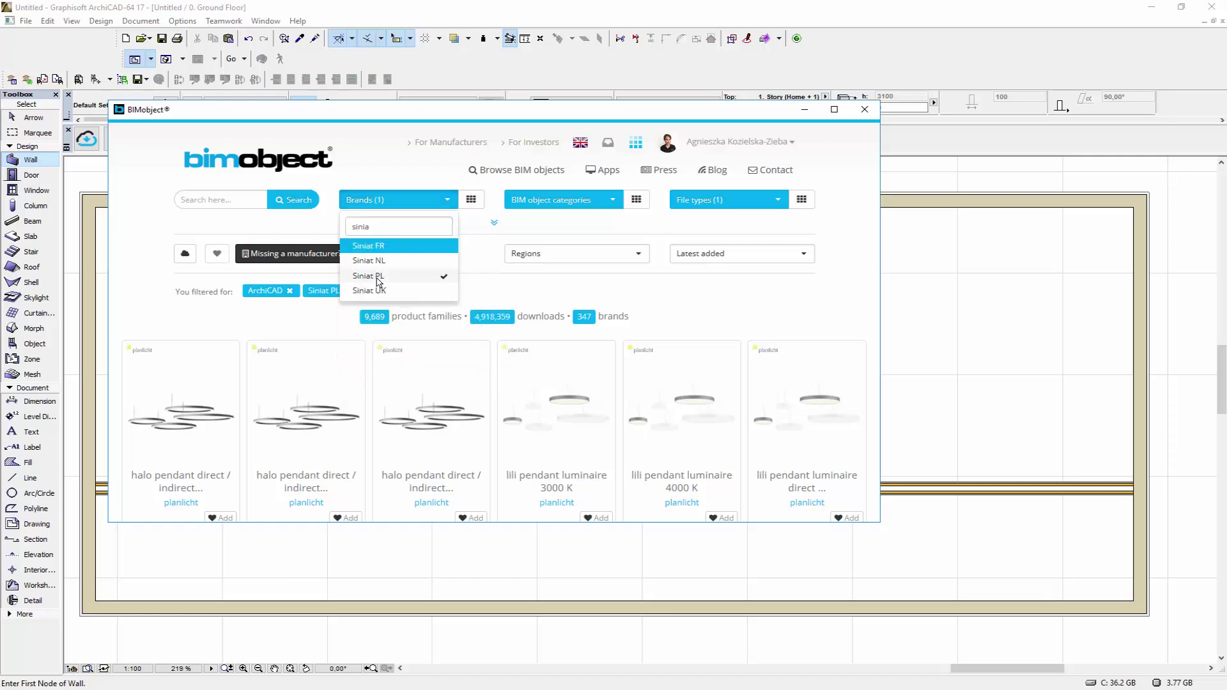
scroll(665, 391, "down", 5)
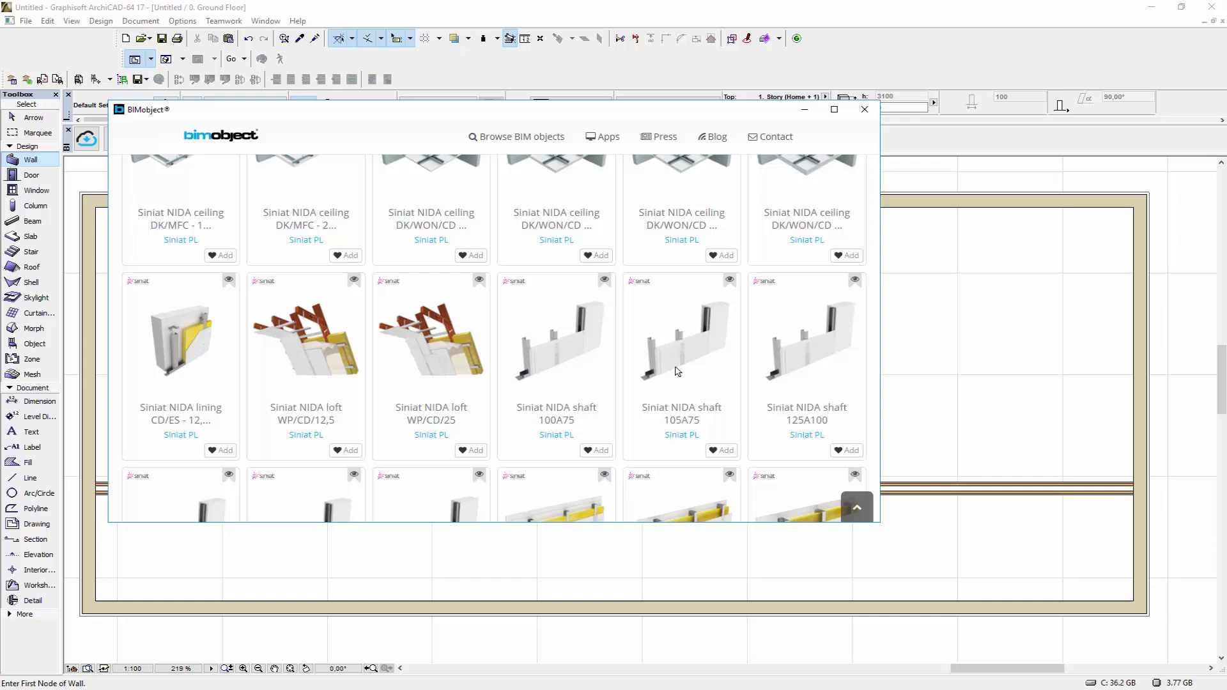
scroll(677, 374, "up", 1)
left_click(678, 374)
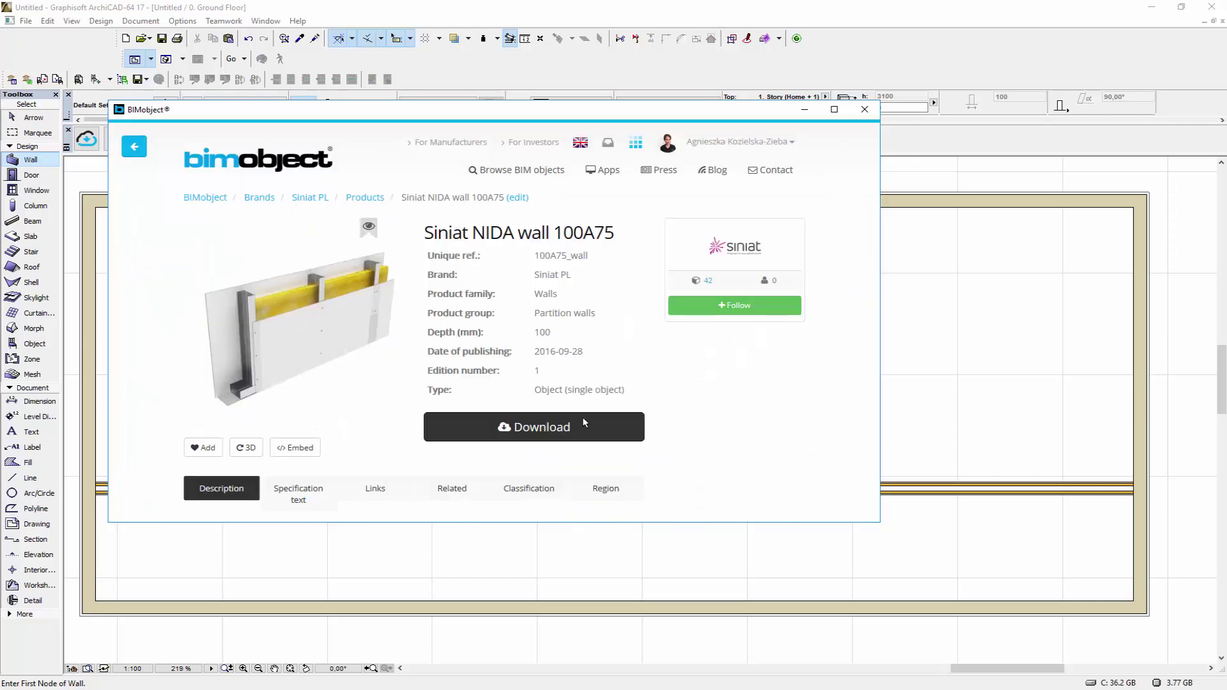
left_click(581, 416)
left_click(604, 266)
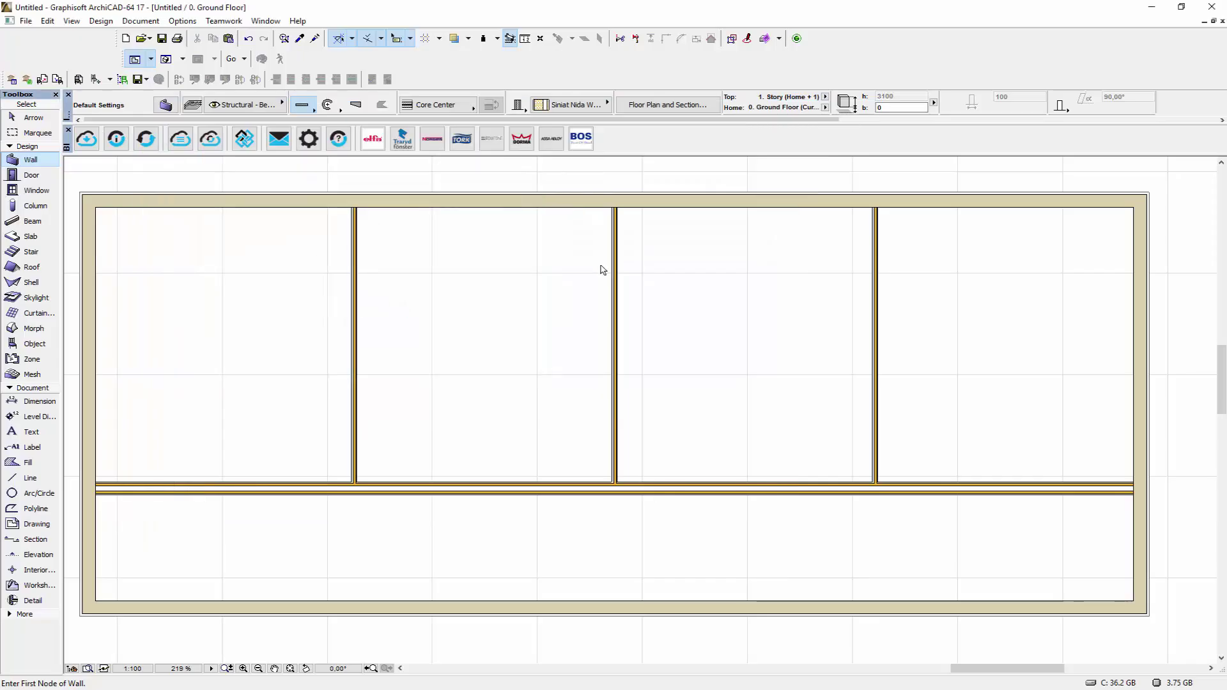
- Close the library loading report and open the Object Default Settings
left_click(932, 410)
scroll(726, 412, "down", 3)
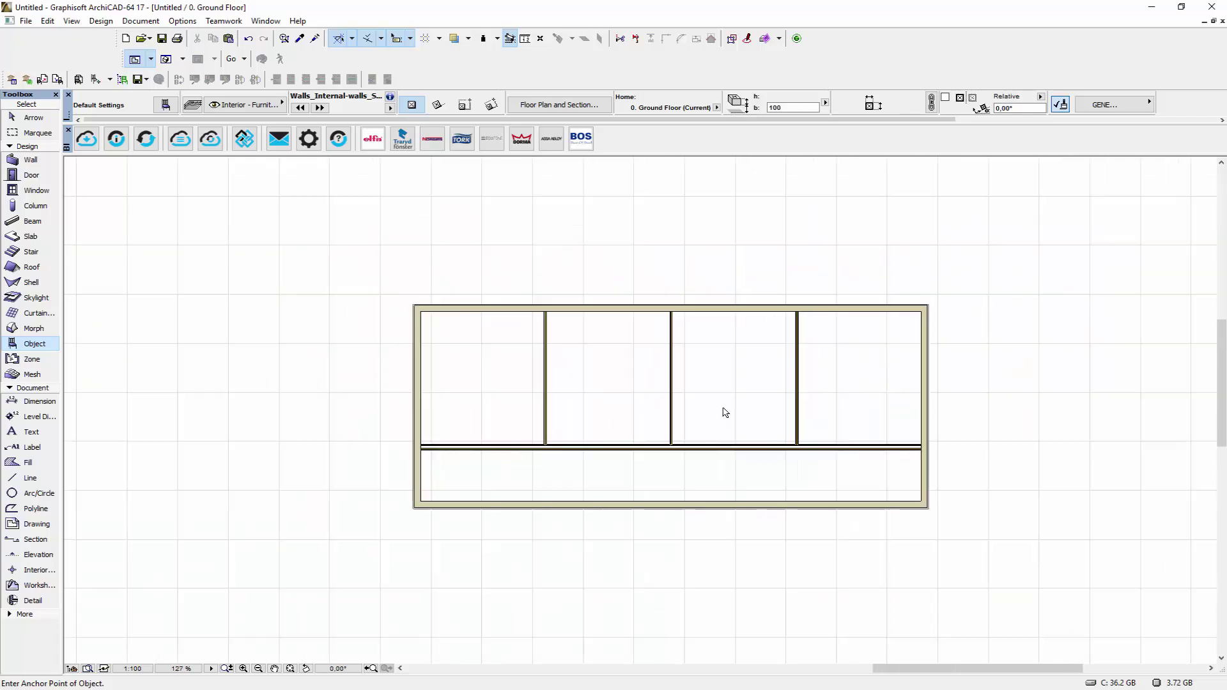
middle_click_drag(307, 371, 437, 352)
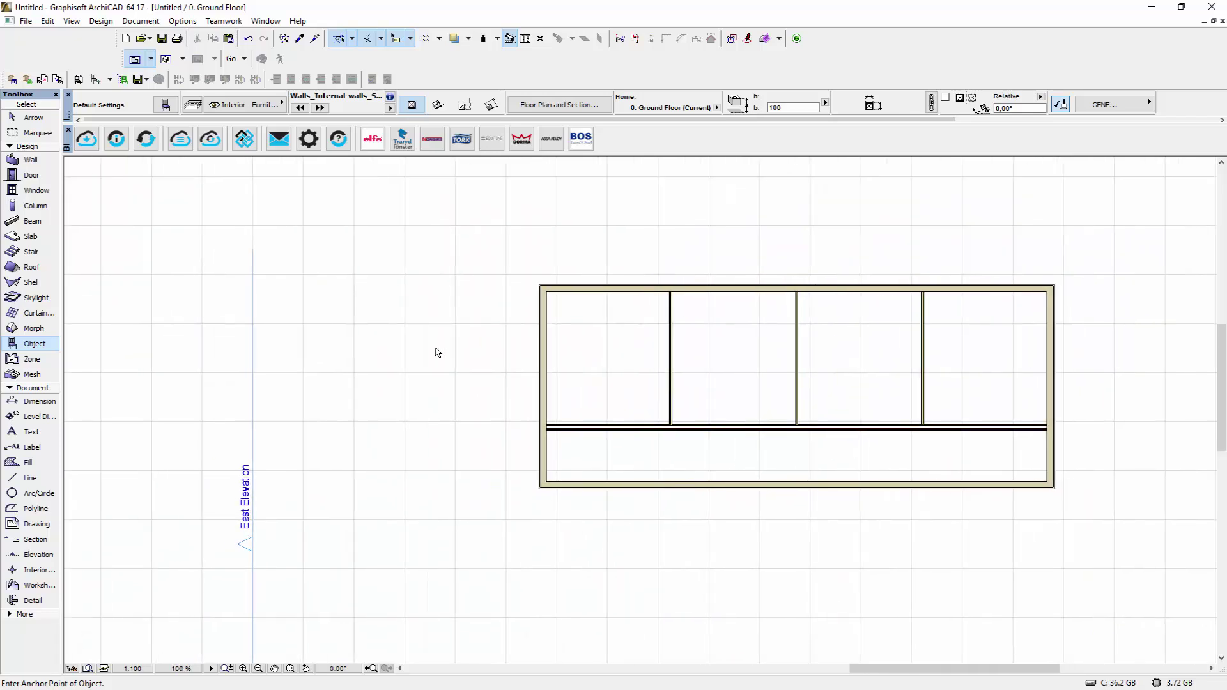
double_click(40, 346)
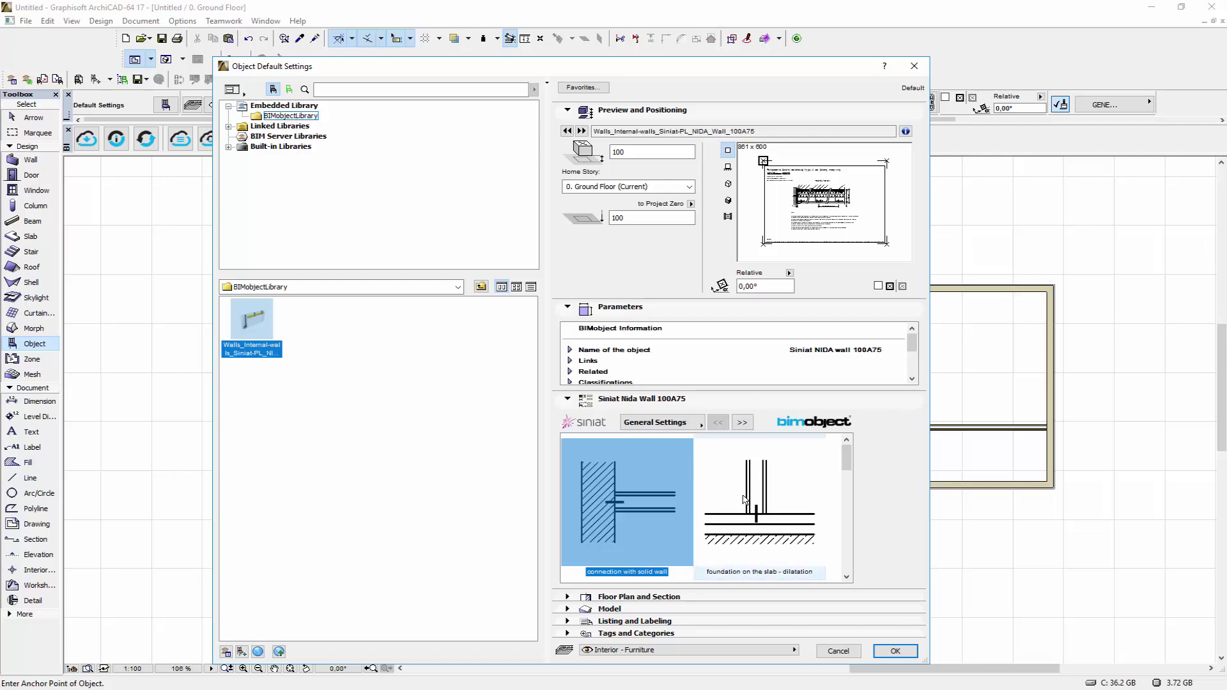
scroll(709, 476, "down", 1)
scroll(707, 483, "down", 1)
scroll(709, 489, "down", 1)
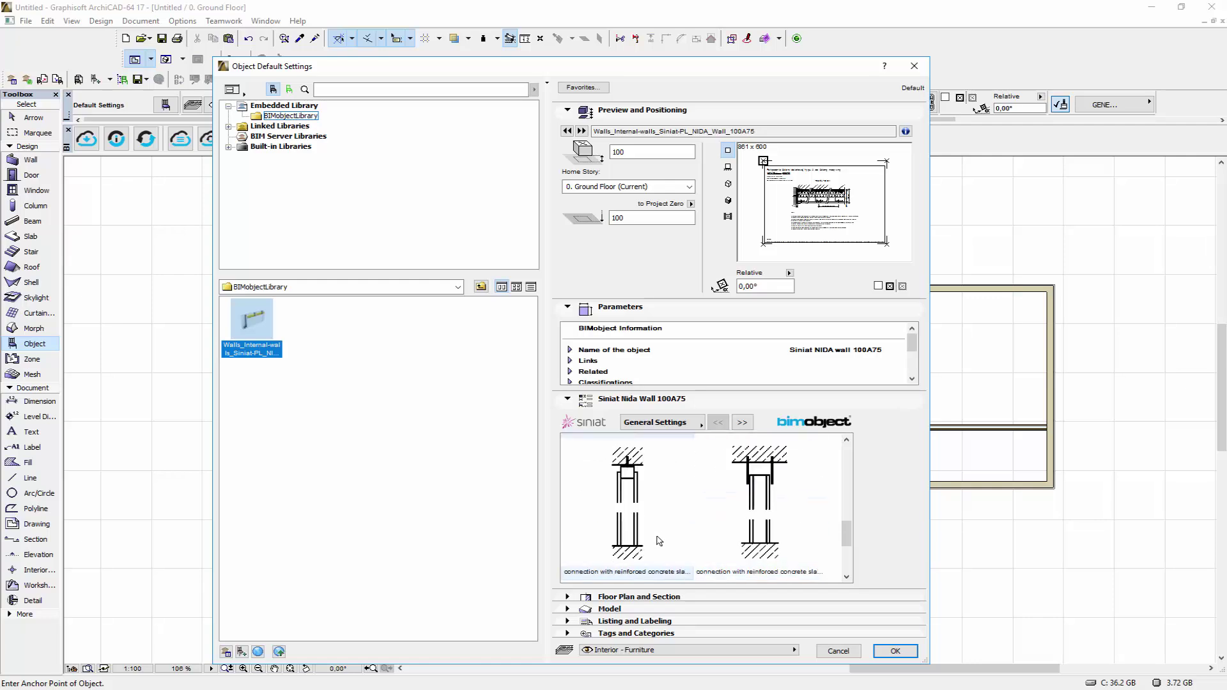
scroll(815, 573, "down", 1)
scroll(818, 515, "up", 1)
scroll(813, 501, "up", 1)
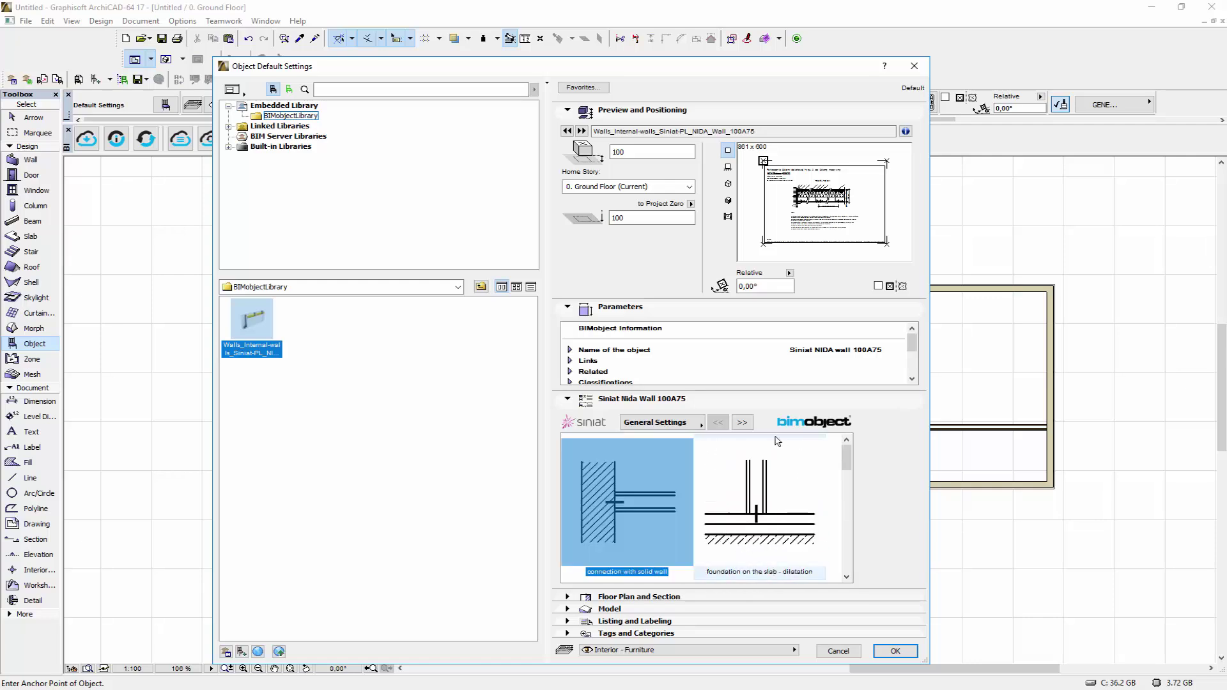
- Page through the Siniat object panels, minimize the web page, and accept the settings
left_click(743, 423)
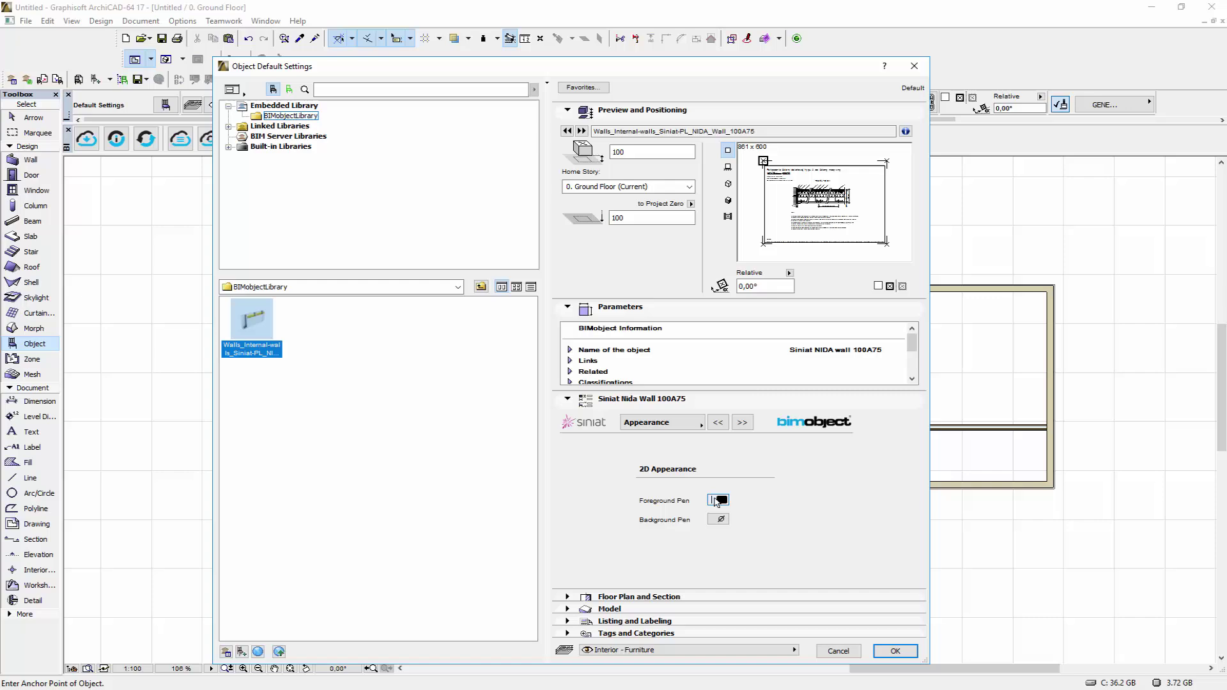
left_click(743, 423)
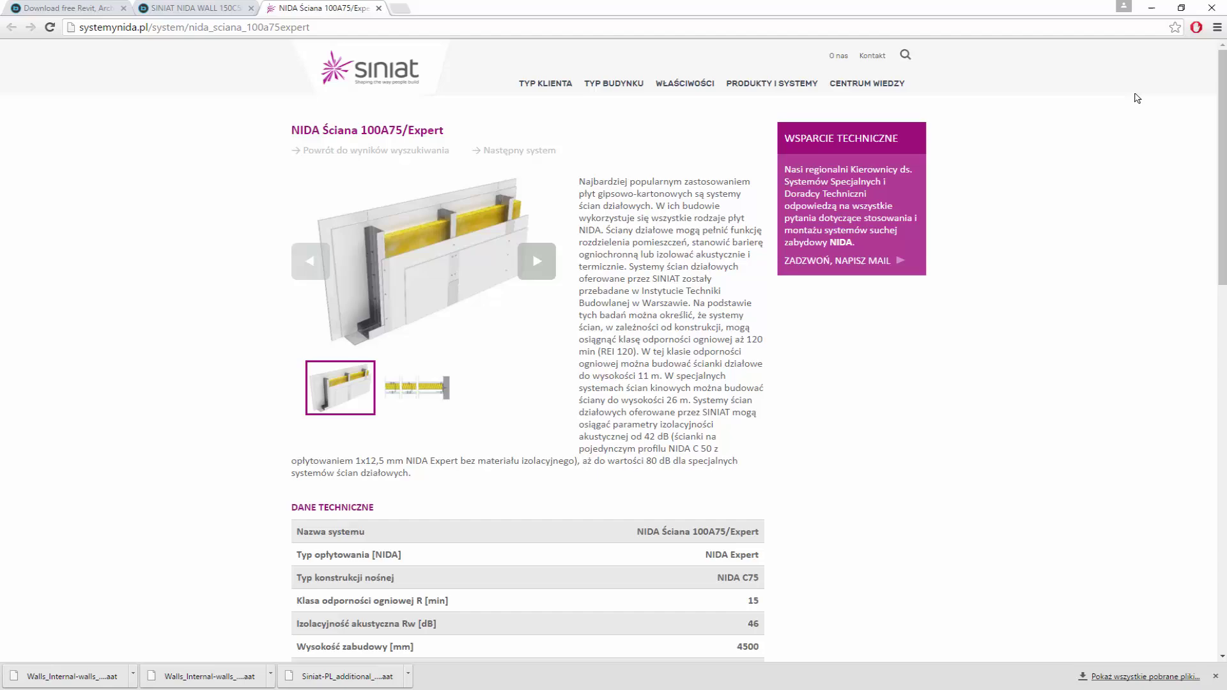
left_click(1151, 7)
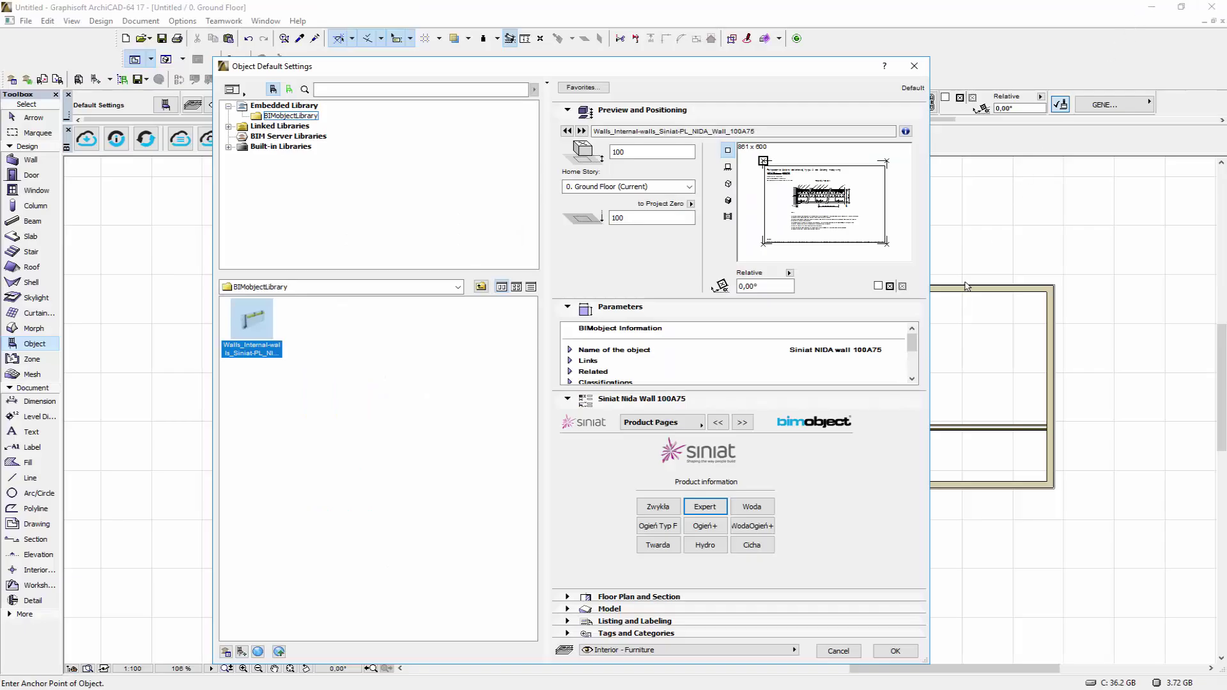
left_click(742, 423)
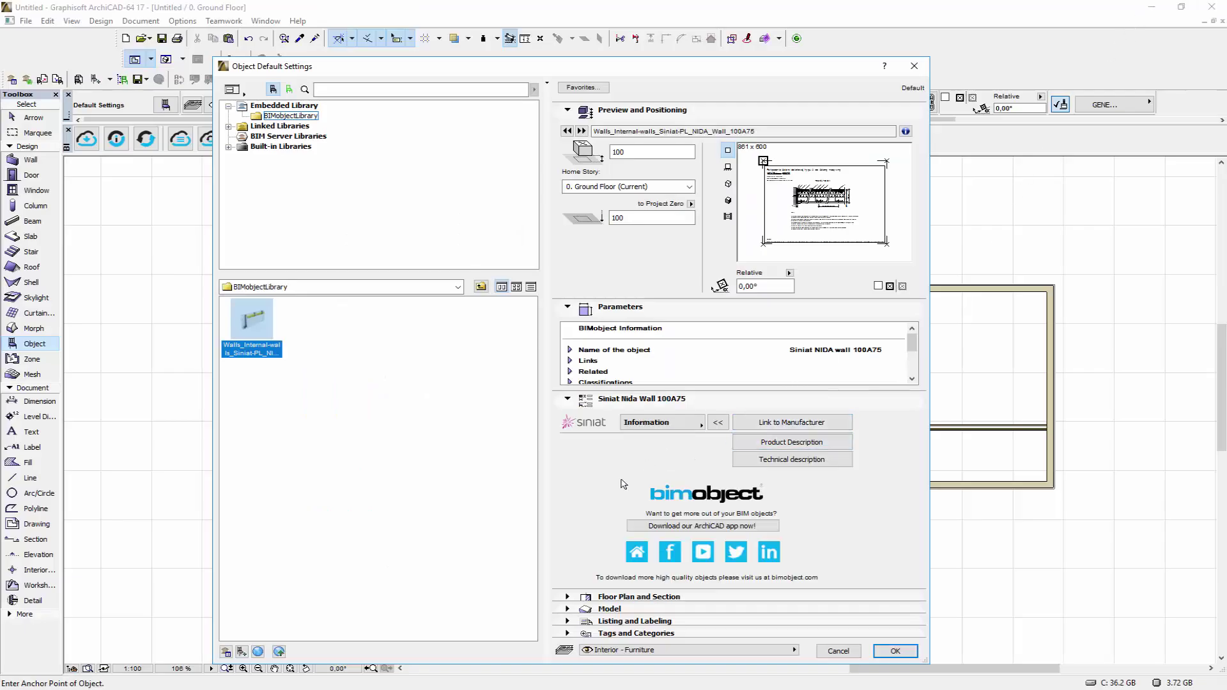
left_click(897, 651)
- Zoom in on the Siniat NIDA 100A75 detail preview on the plan
scroll(351, 385, "up", 5)
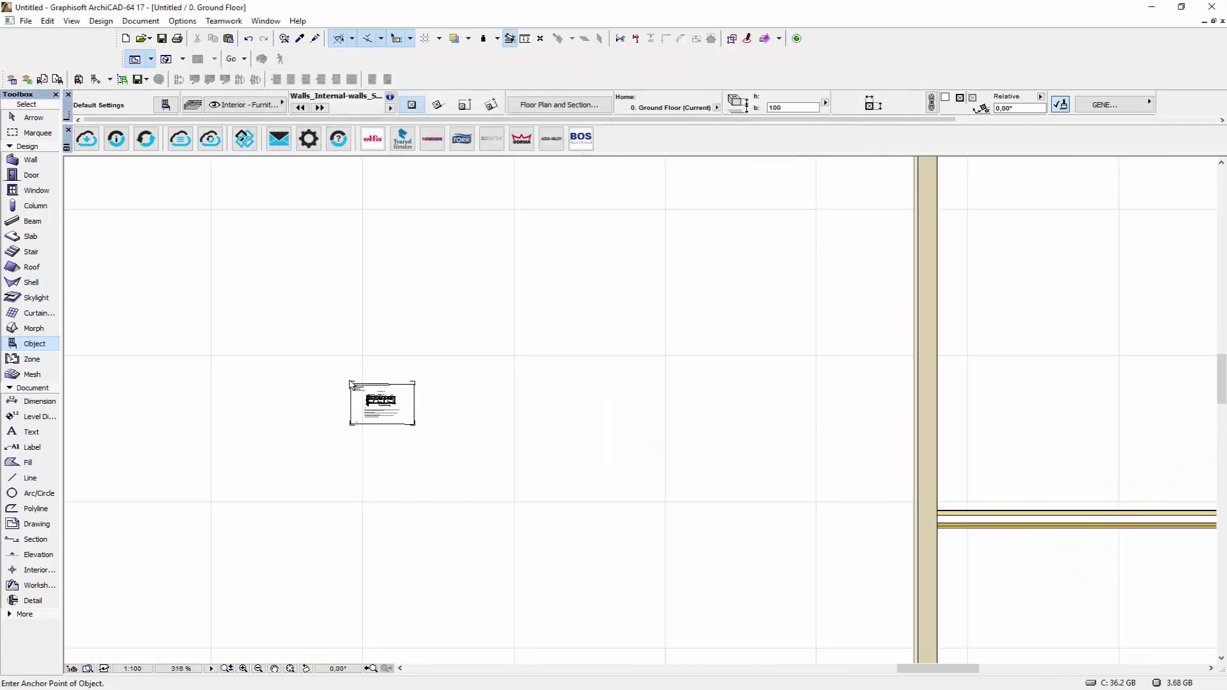
scroll(329, 405, "up", 5)
scroll(449, 411, "up", 3)
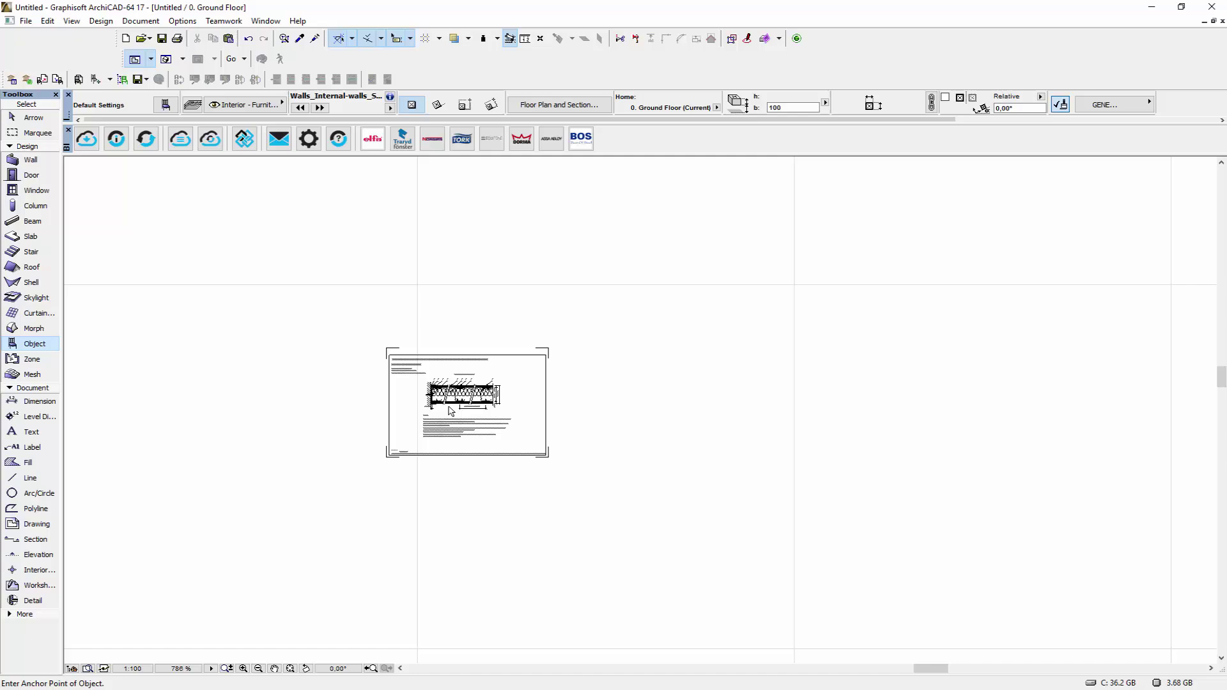
scroll(450, 416, "up", 1)
scroll(428, 357, "up", 2)
scroll(428, 356, "up", 2)
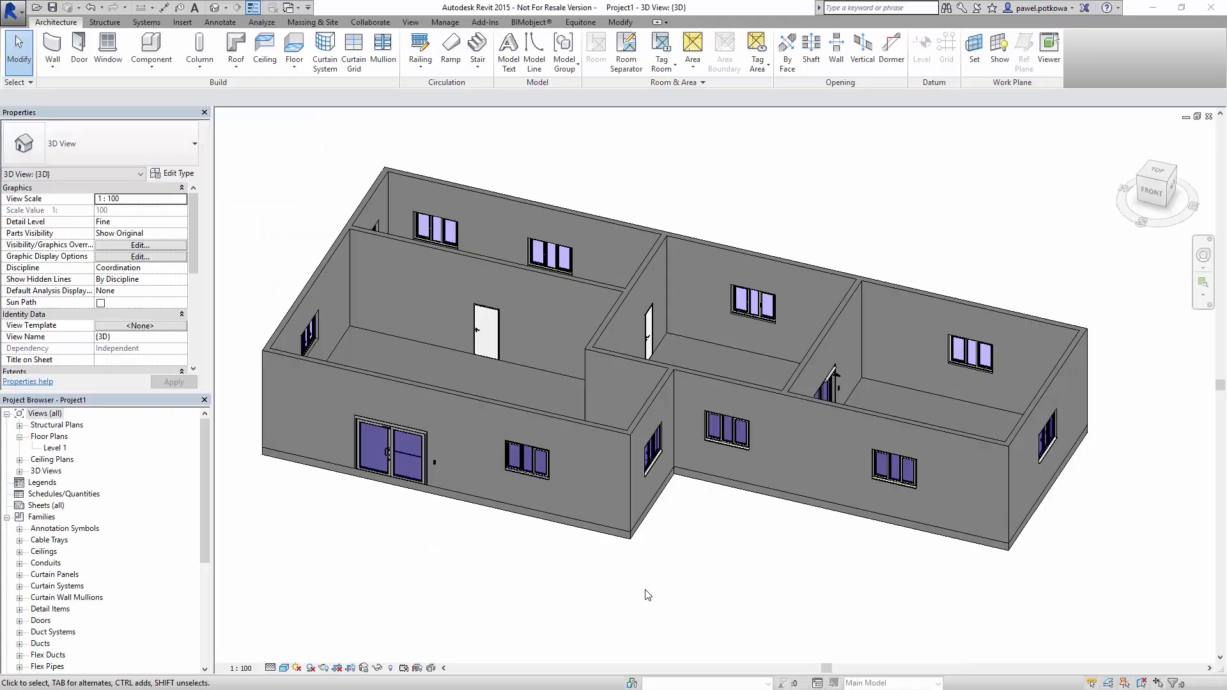
- Open the Level 1 floor plan from the 3D house view
mouse_move(546, 573)
middle_mouse_down("shift")
mouse_move(600, 595)
mouse_move(644, 589)
mouse_move(561, 616)
middle_mouse_up("shift")
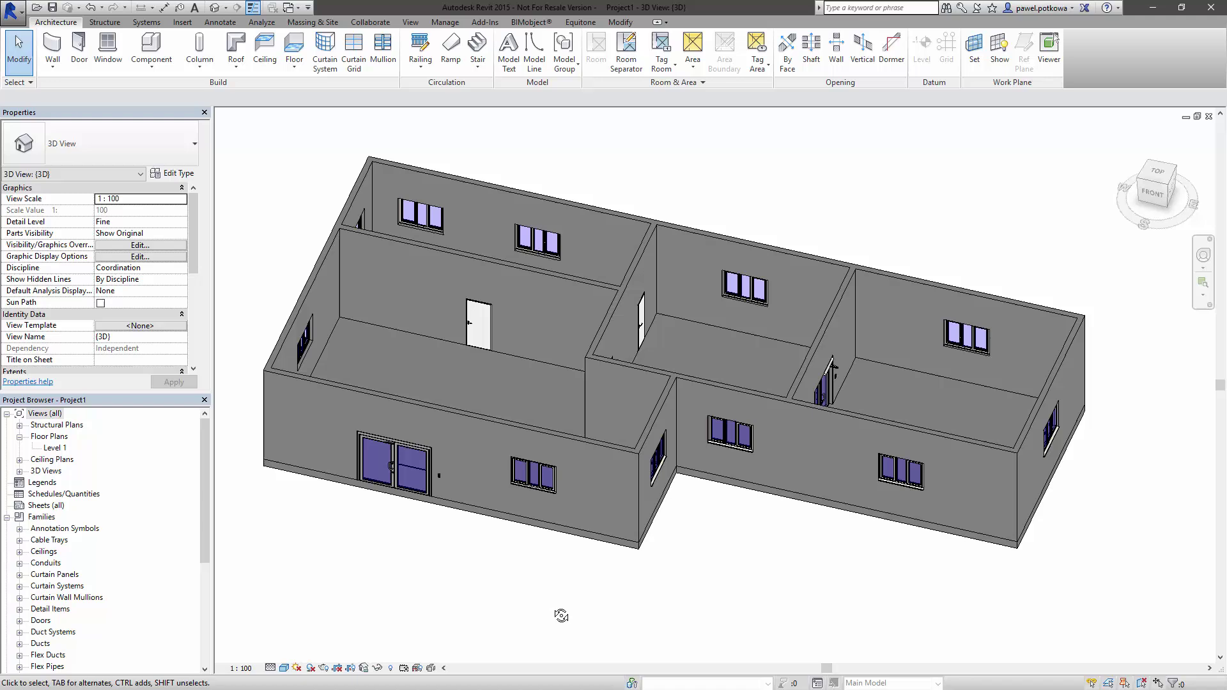
double_click(51, 448)
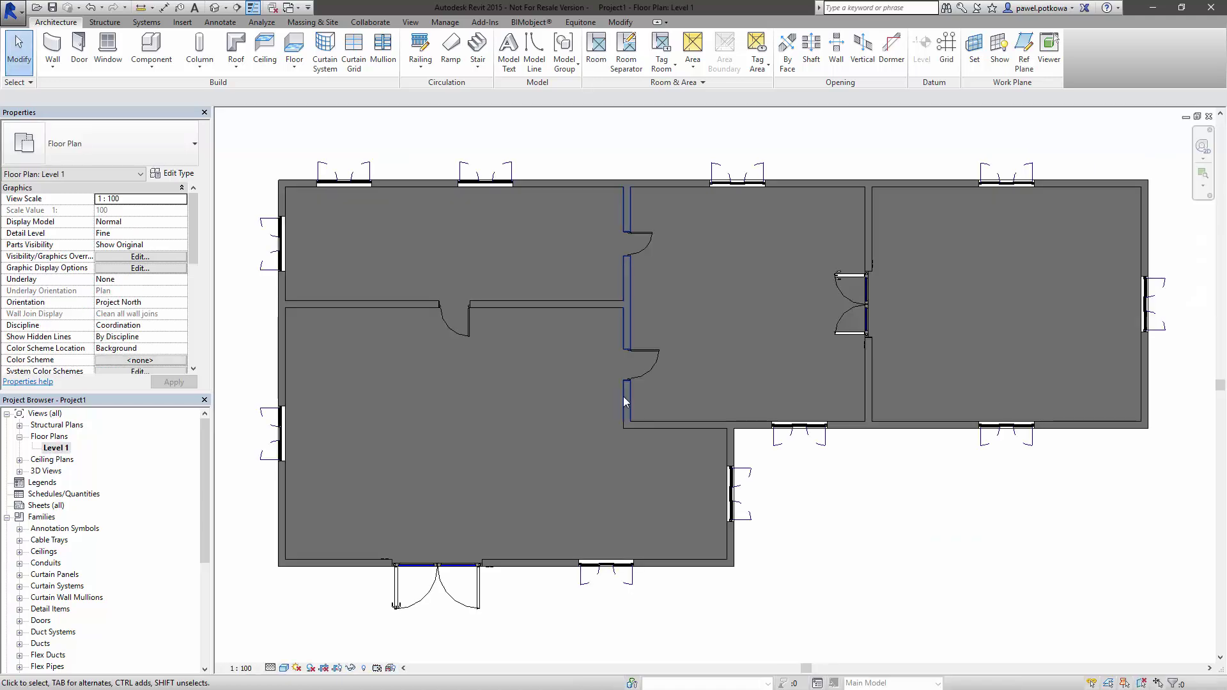
scroll(704, 349, "down", 1)
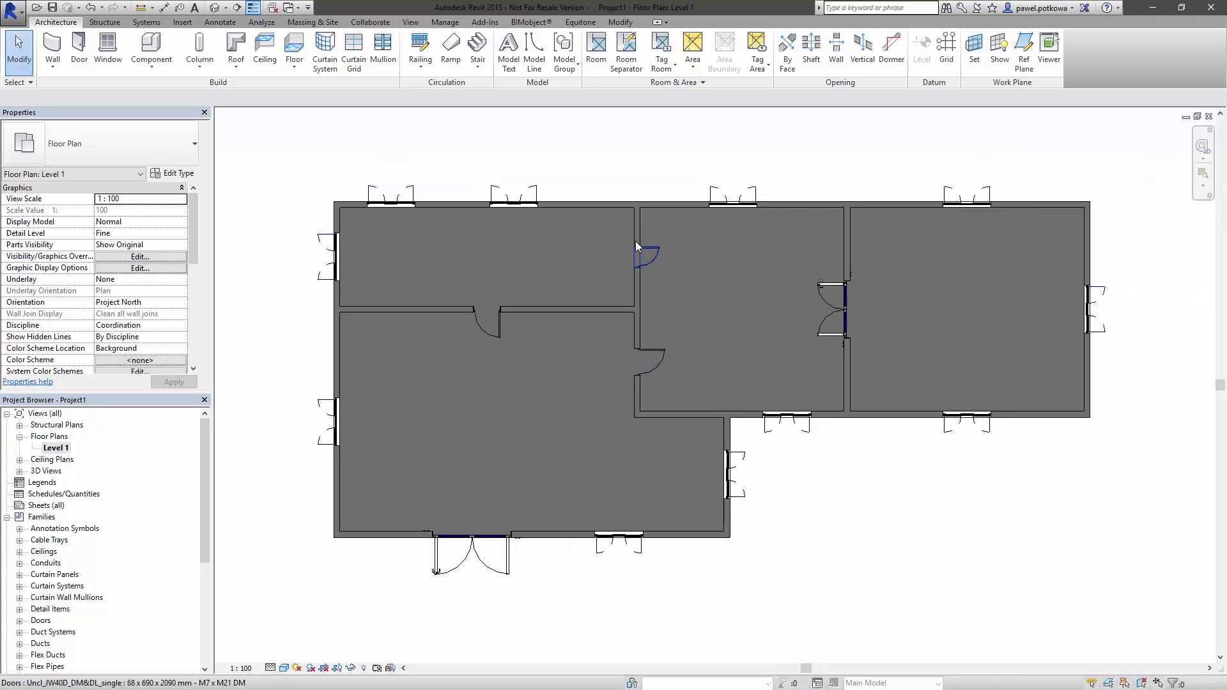
- Filter the BIMobject catalogue to Siniat PL and scroll to the NIDA wall products
left_click(531, 22)
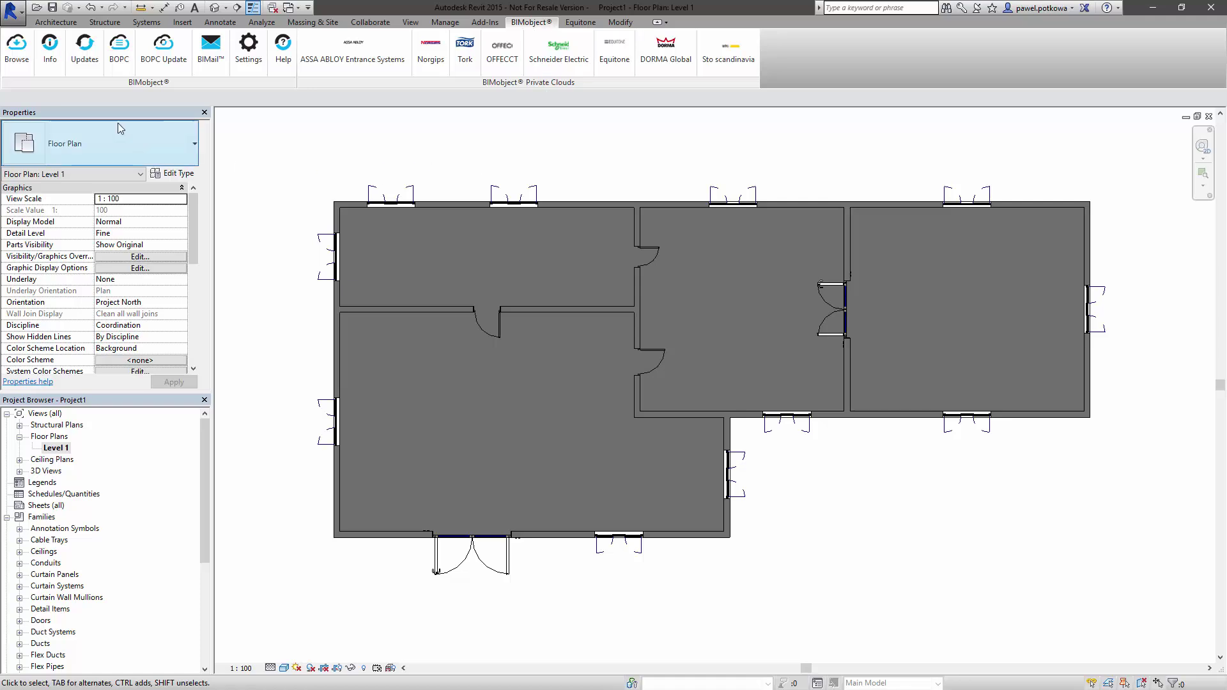
left_click(16, 48)
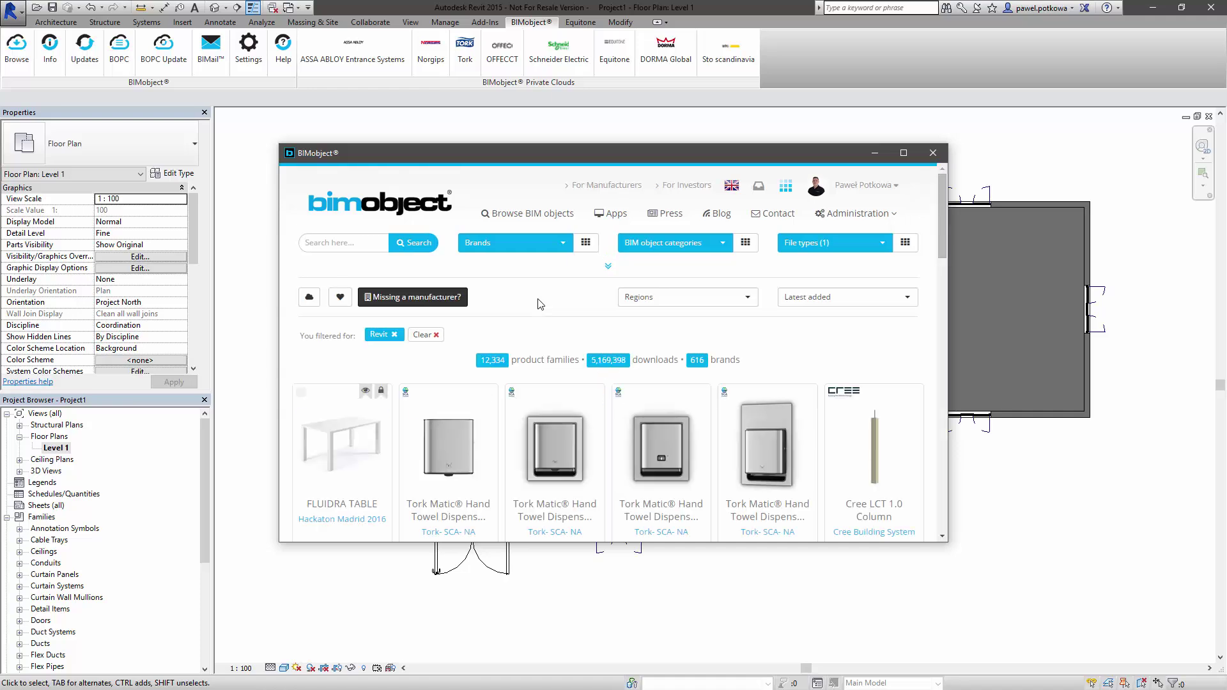
left_click(568, 251)
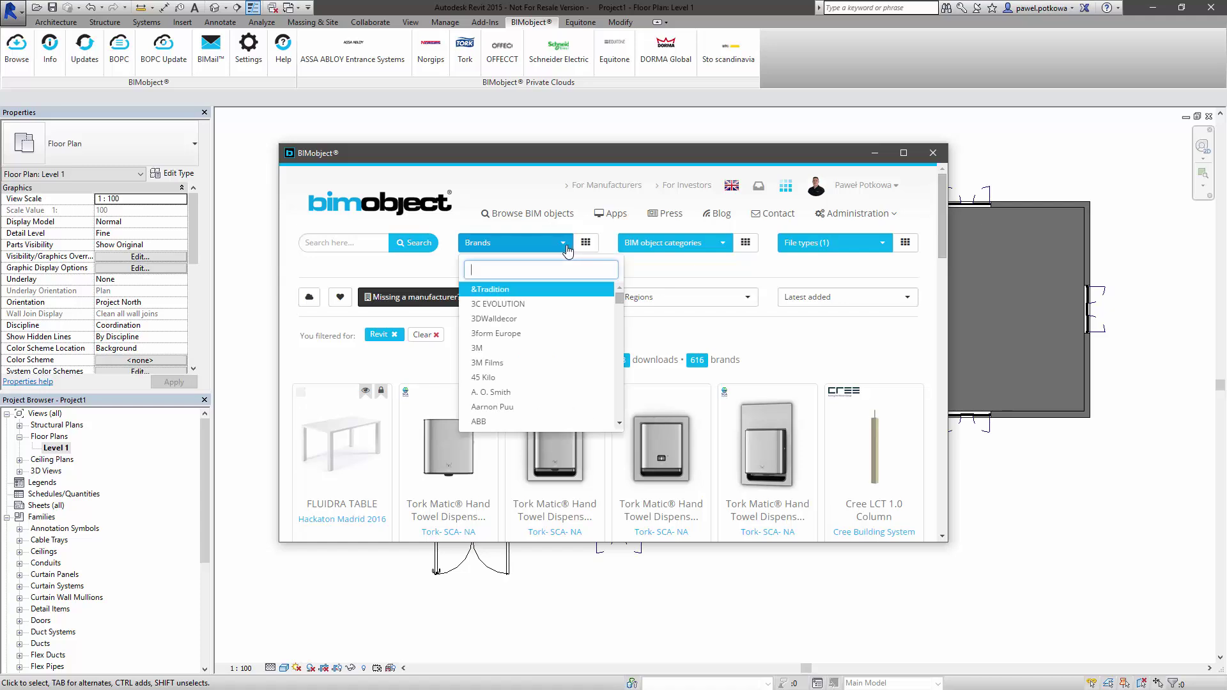
type("siniat")
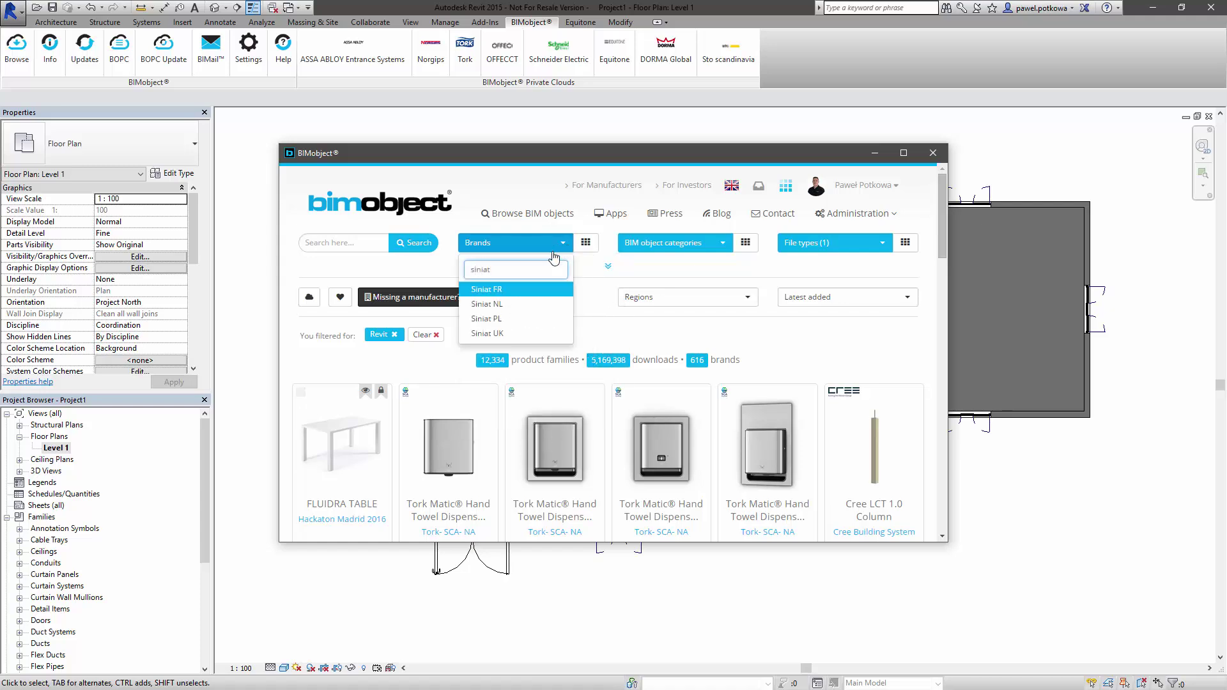
left_click(503, 320)
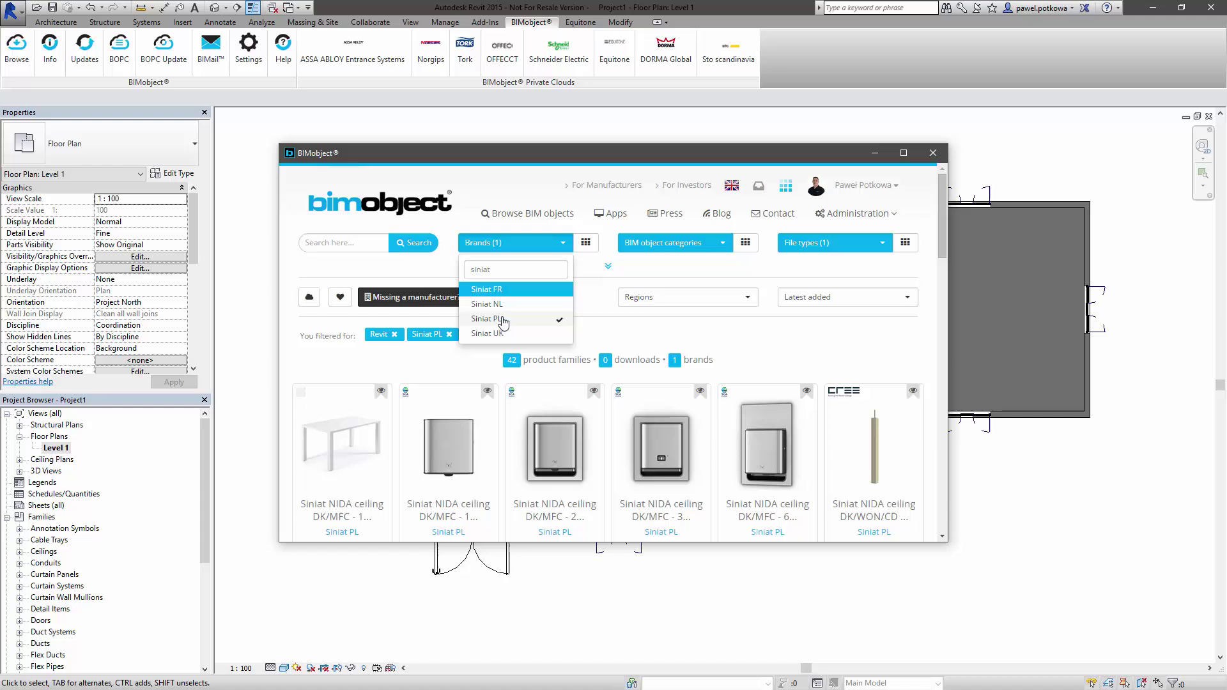
left_click(787, 363)
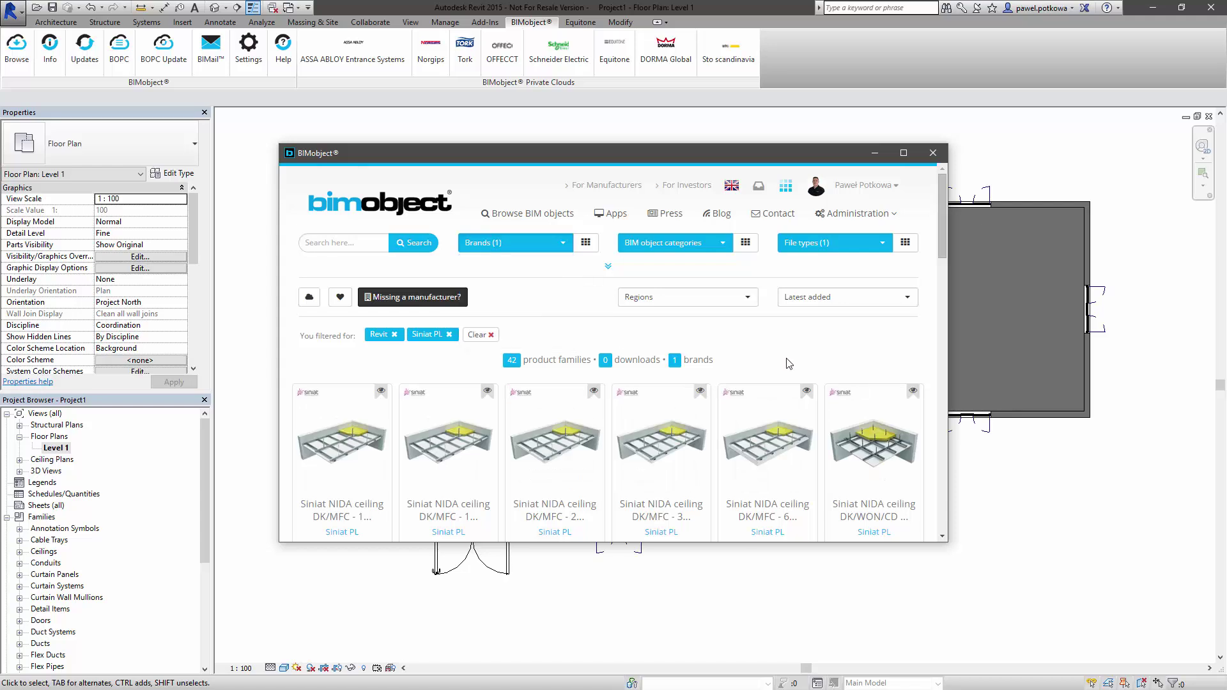
scroll(787, 363, "down", 5)
scroll(789, 371, "down", 5)
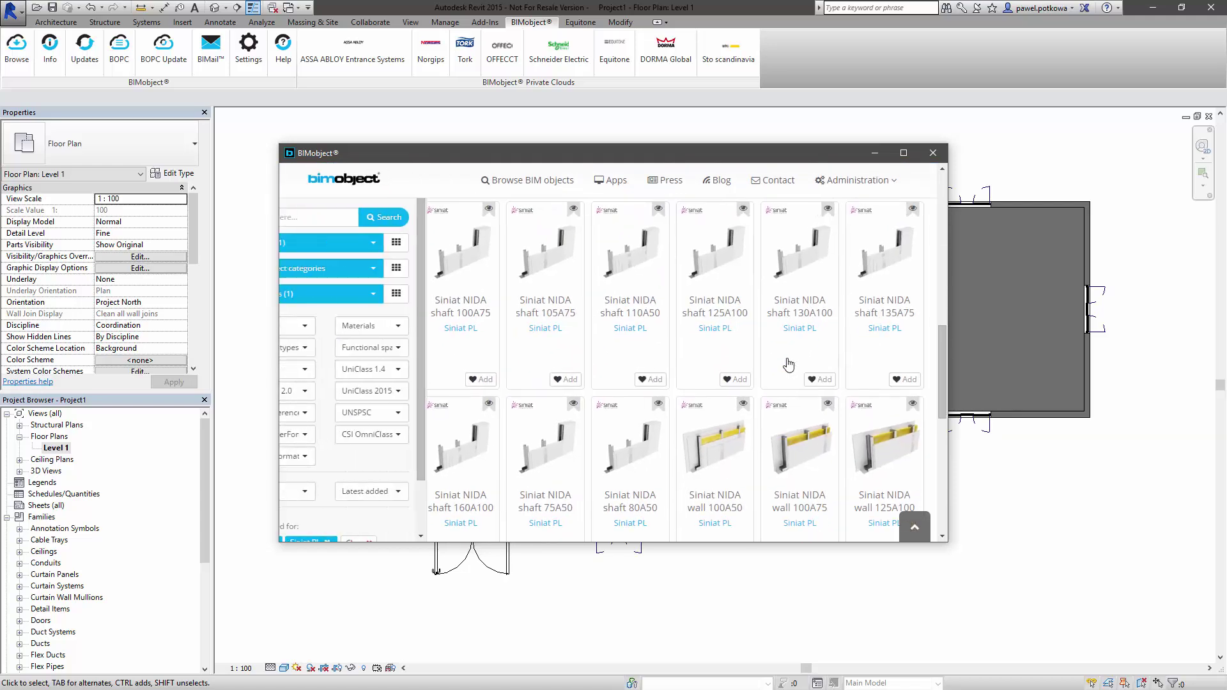
scroll(788, 381, "down", 2)
scroll(788, 382, "down", 3)
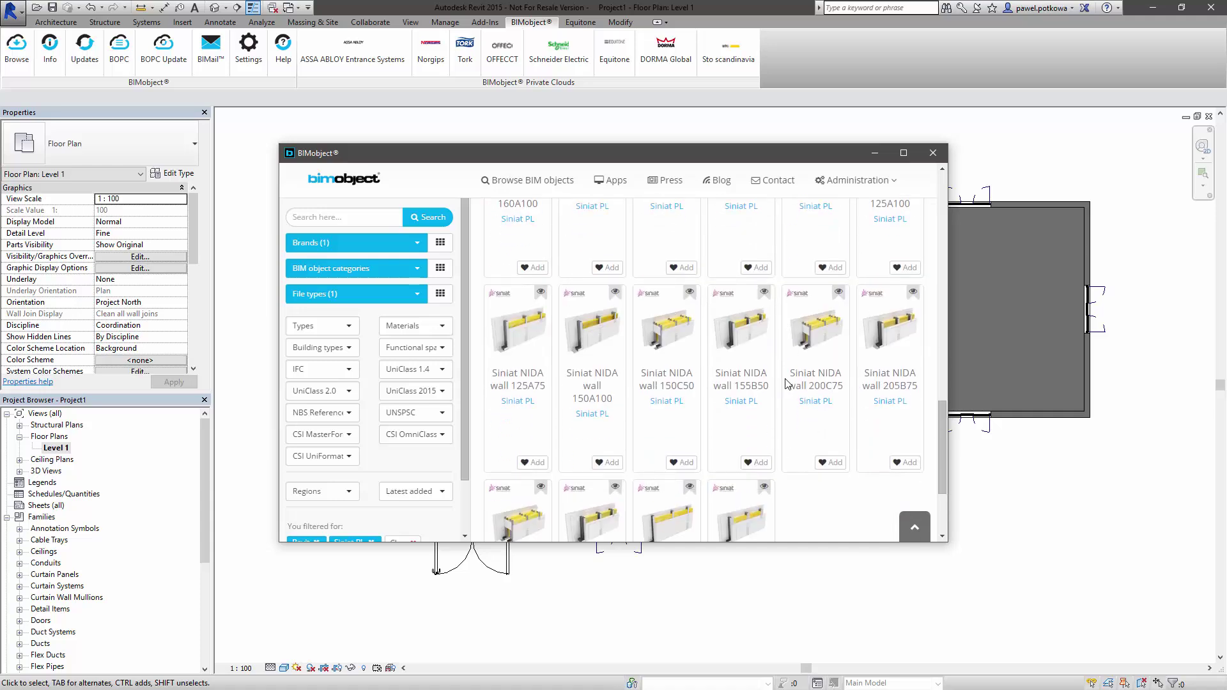
- Download the Revit .rte file of the Siniat NIDA wall 150A100
left_click(597, 338)
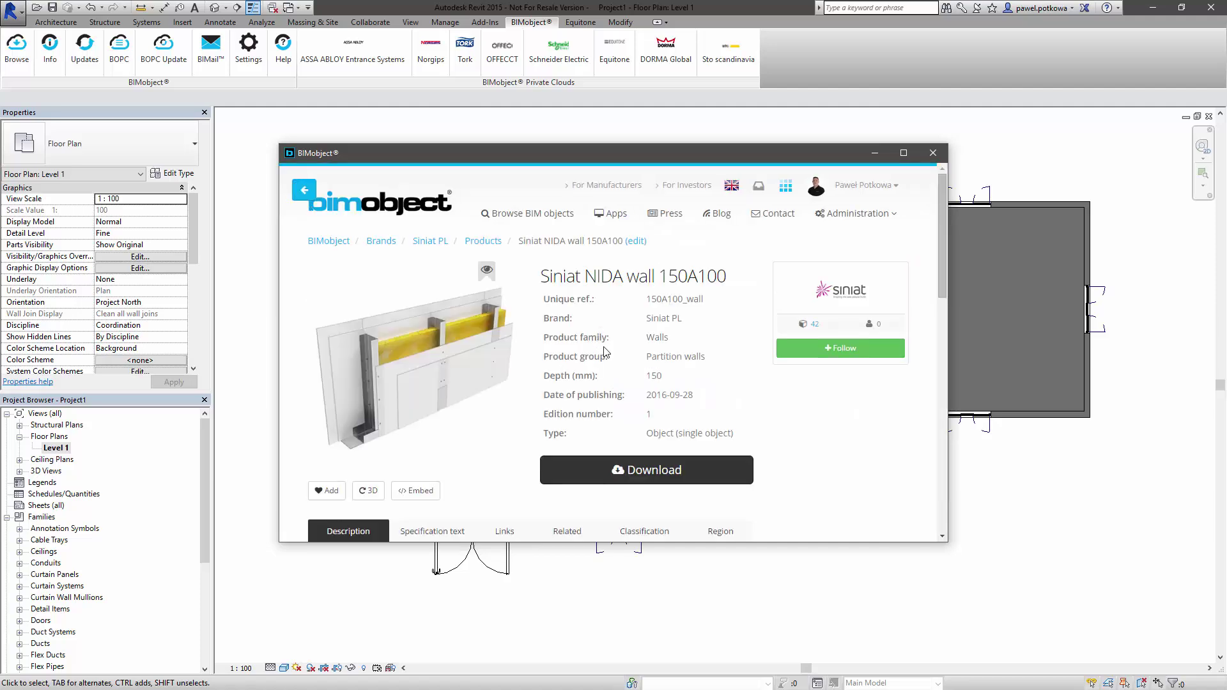
left_click(631, 470)
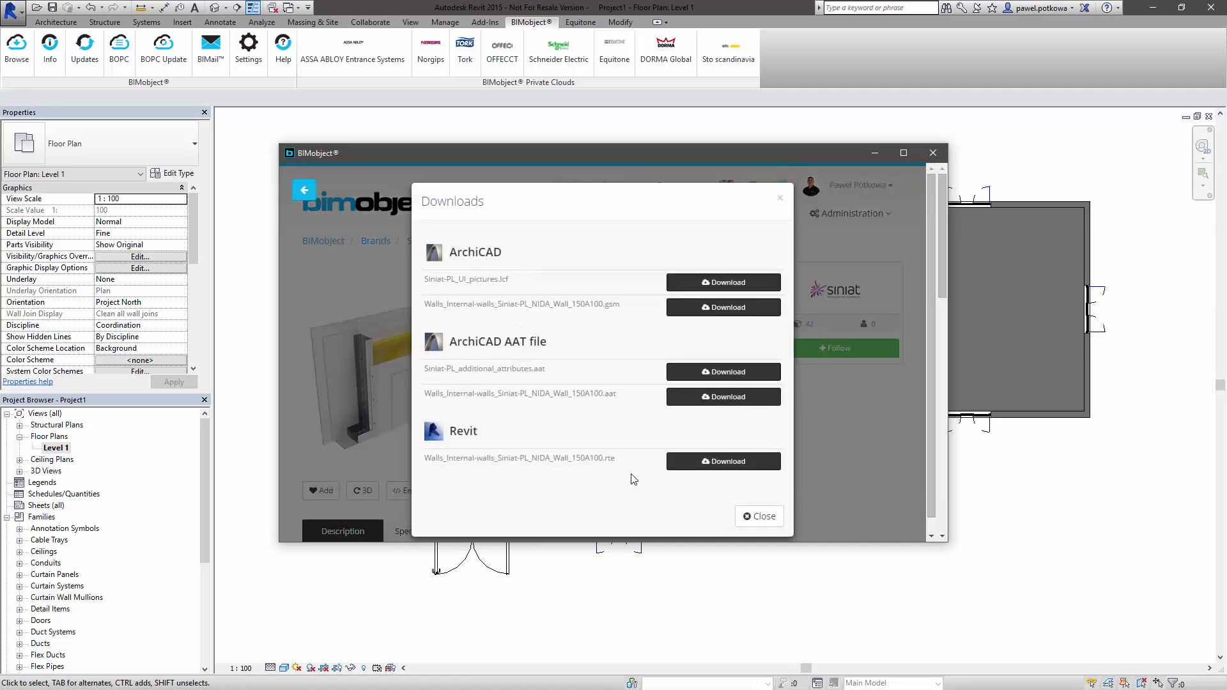
left_click(719, 465)
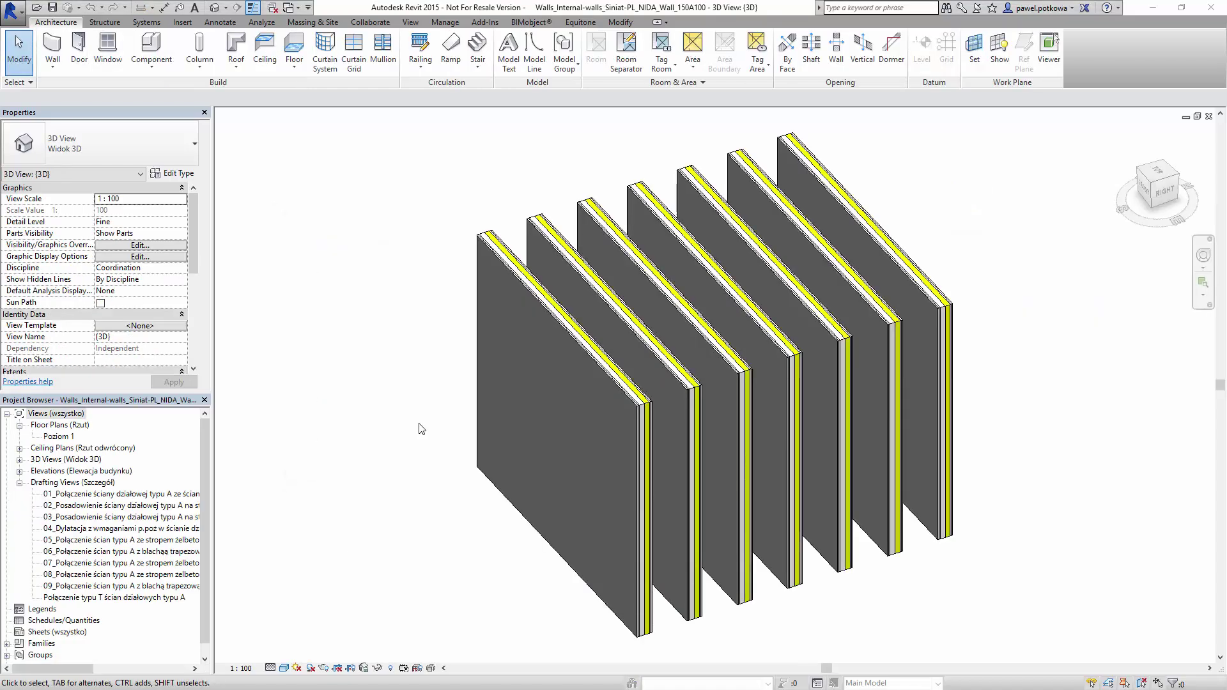
- Orbit the sample walls and open the template's Poziom 1 floor plan
scroll(421, 428, "down", 2)
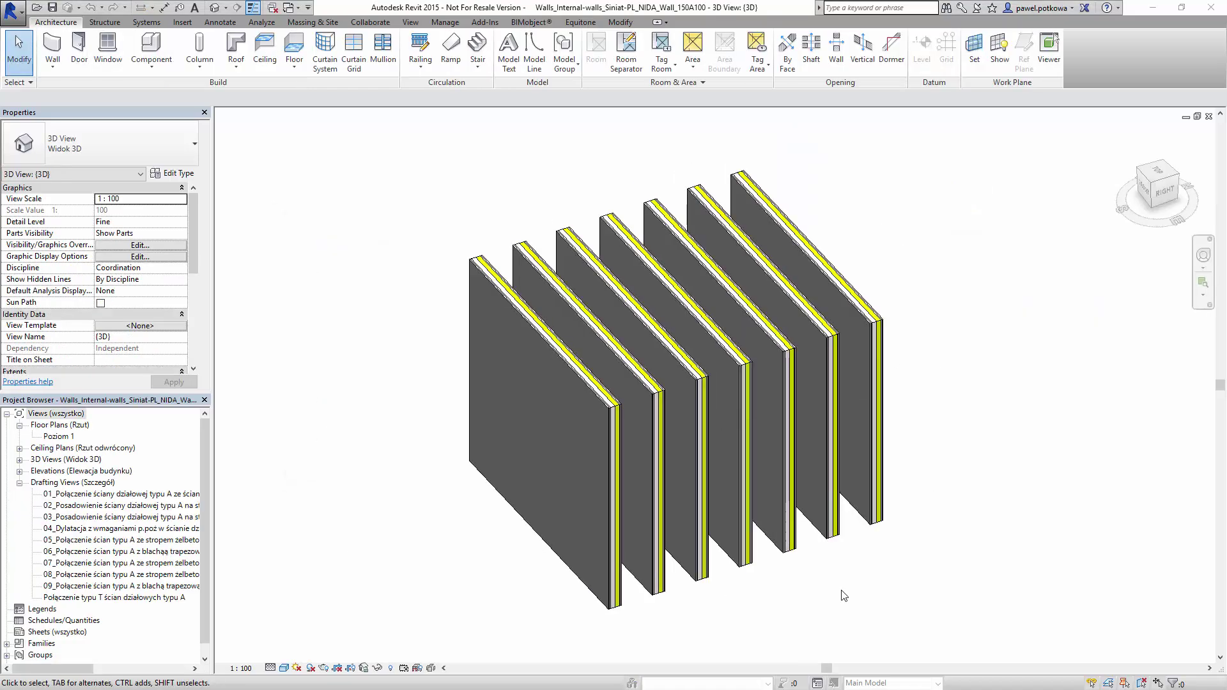
middle_click_drag(838, 597, 788, 615, "shift")
double_click(60, 438)
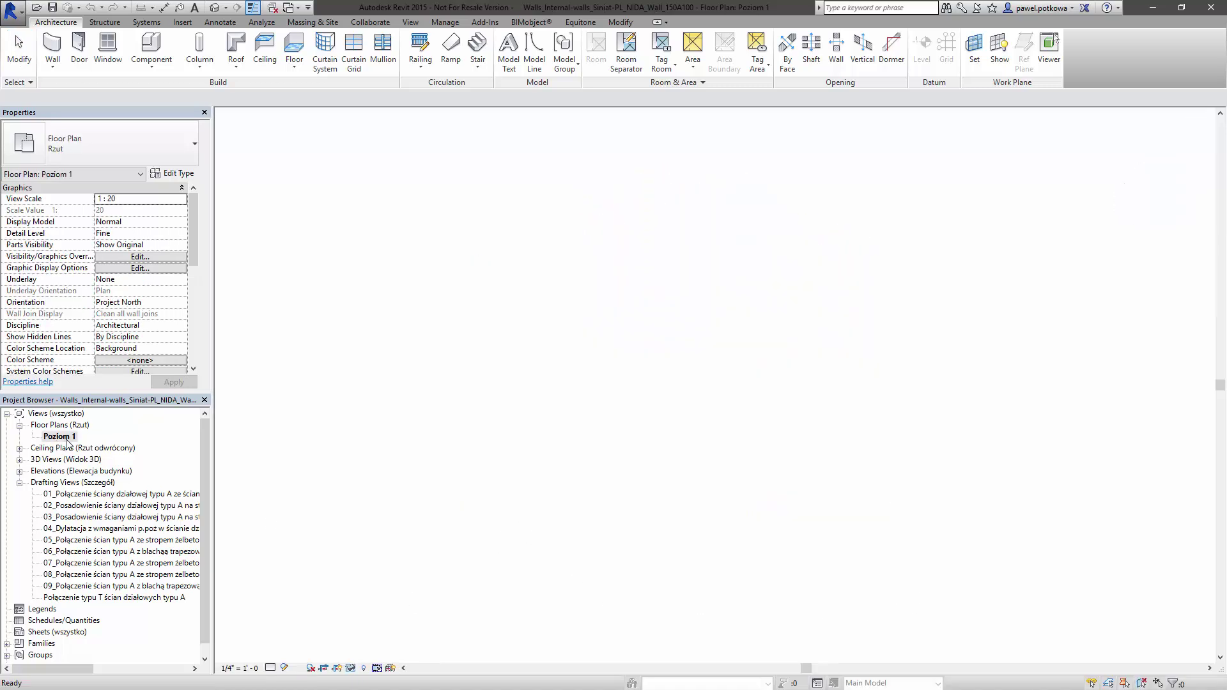
scroll(761, 409, "up", 2)
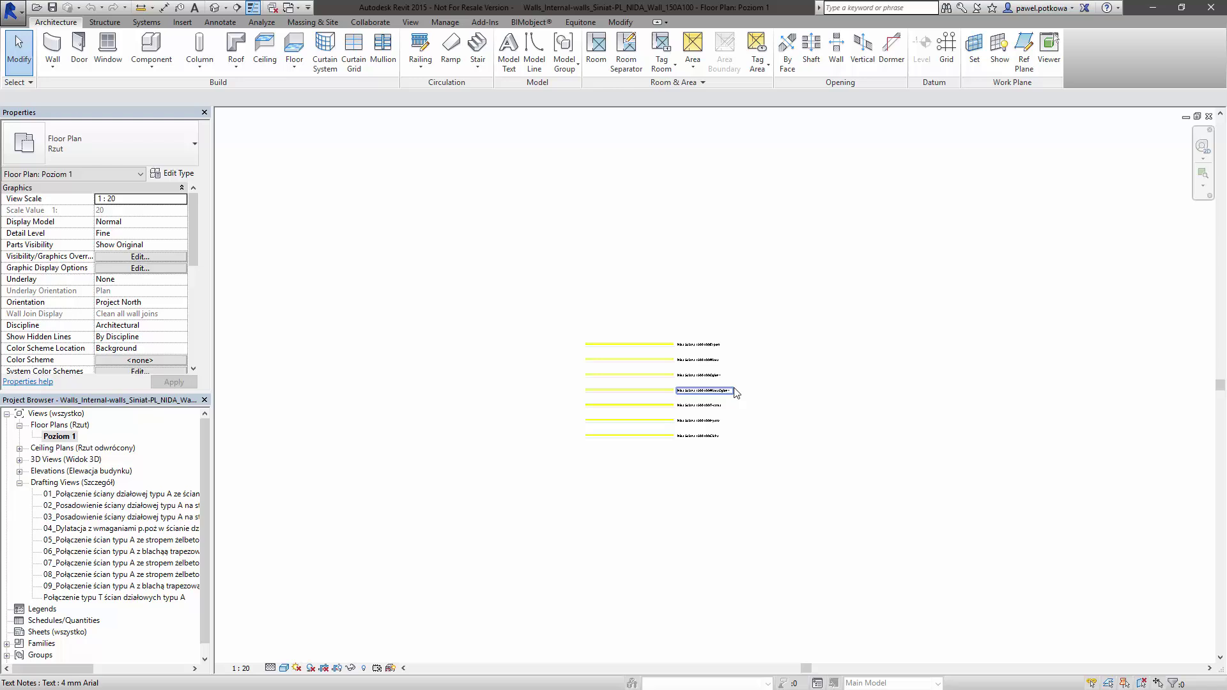
scroll(764, 383, "up", 2)
scroll(764, 377, "up", 2)
scroll(760, 377, "up", 1)
scroll(403, 480, "up", 1)
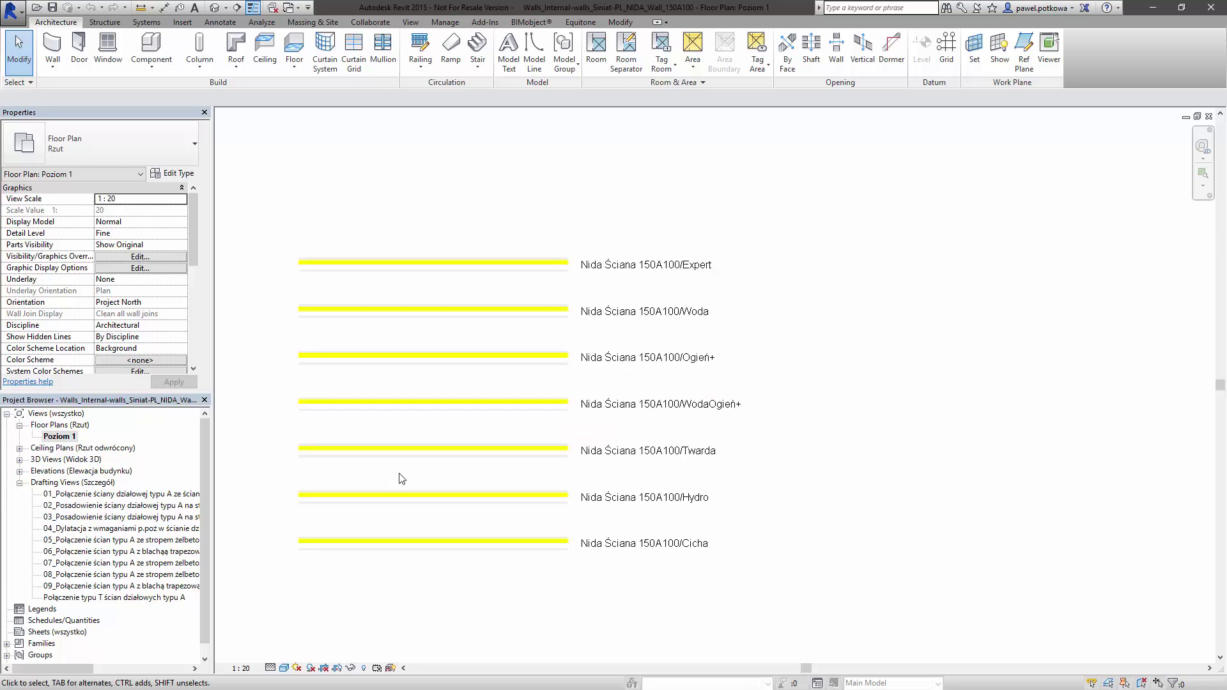
scroll(409, 473, "up", 1)
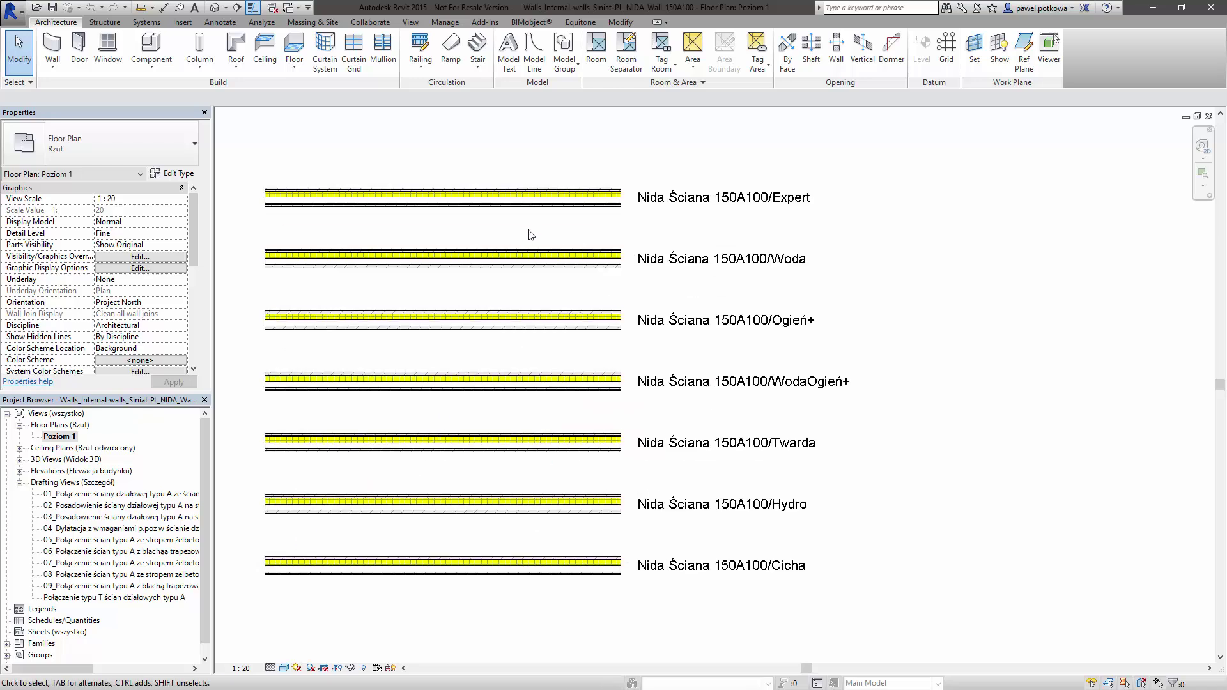
- Review the three wall-foundation drafting details, then return to Project1's 3D view
double_click(115, 495)
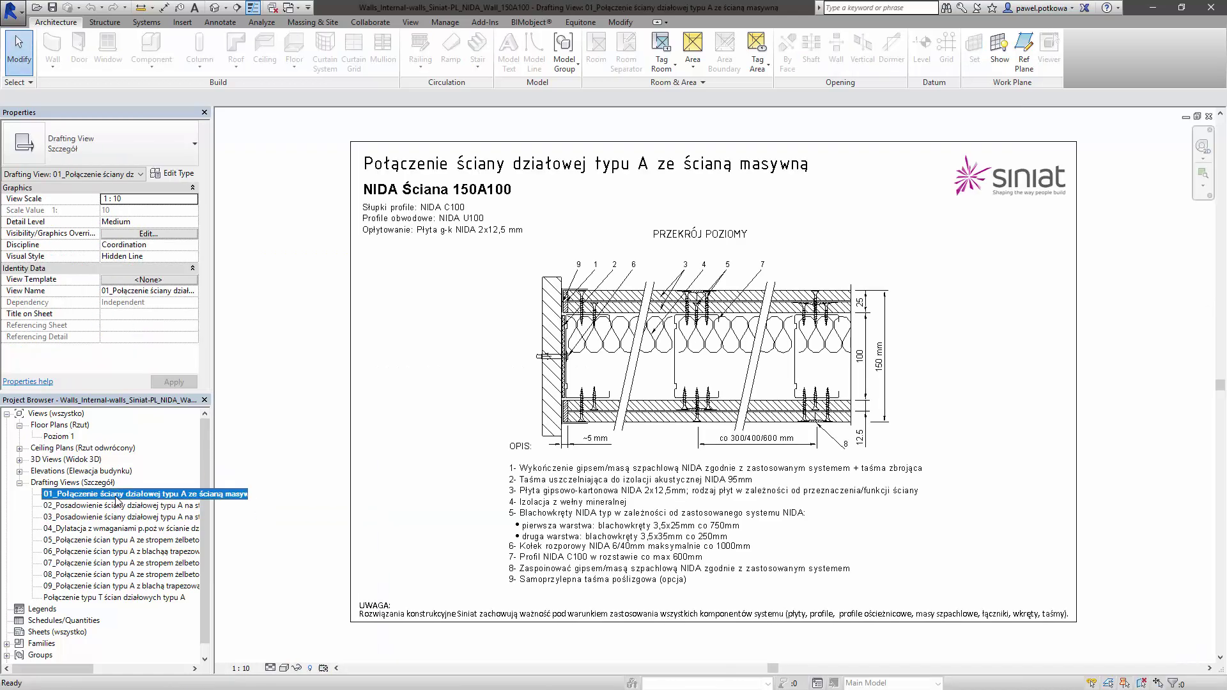
double_click(119, 507)
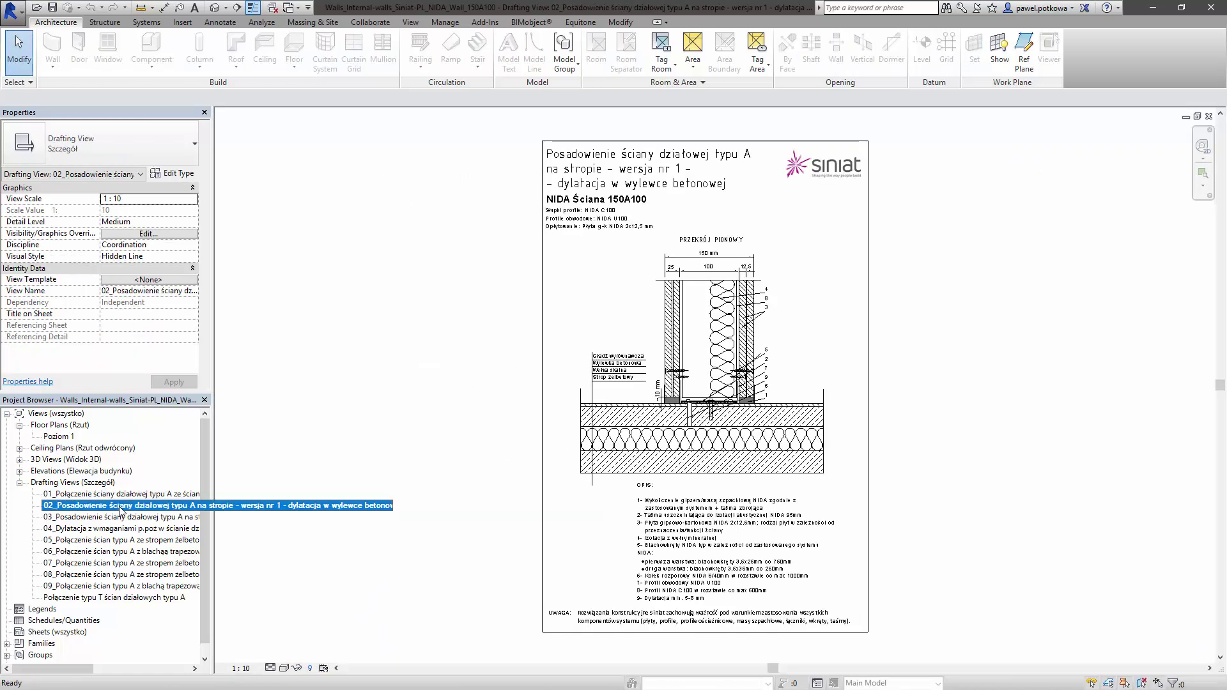
double_click(119, 518)
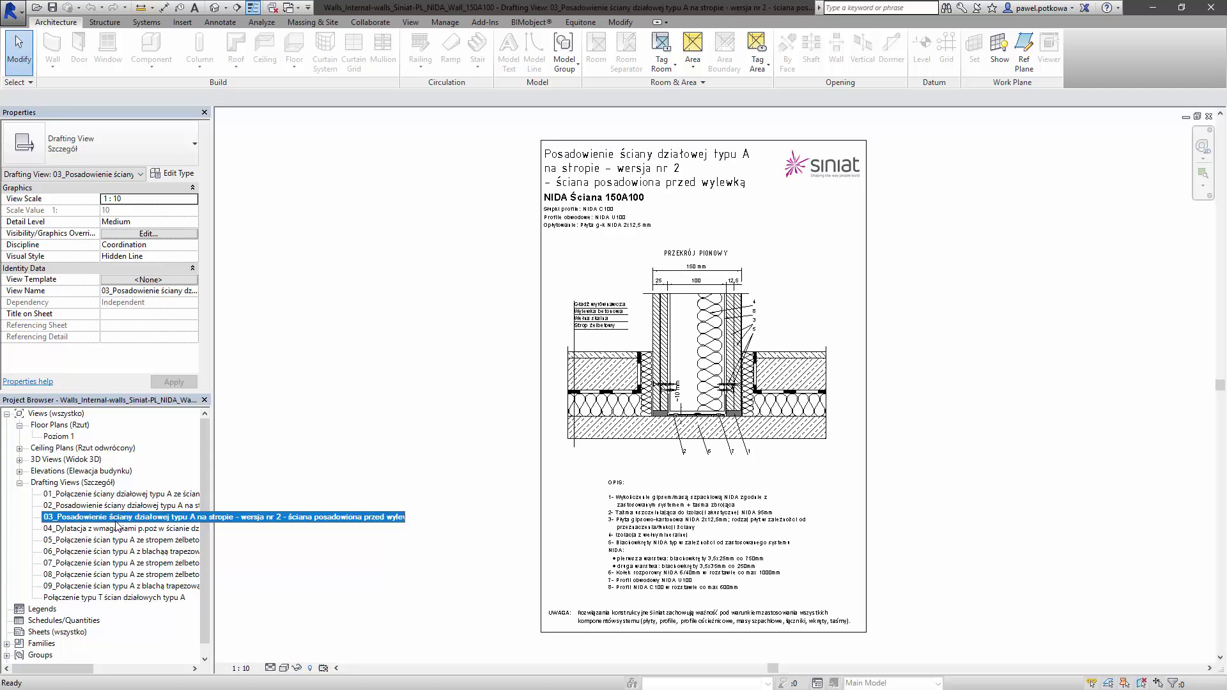
left_click(294, 9)
left_click(320, 29)
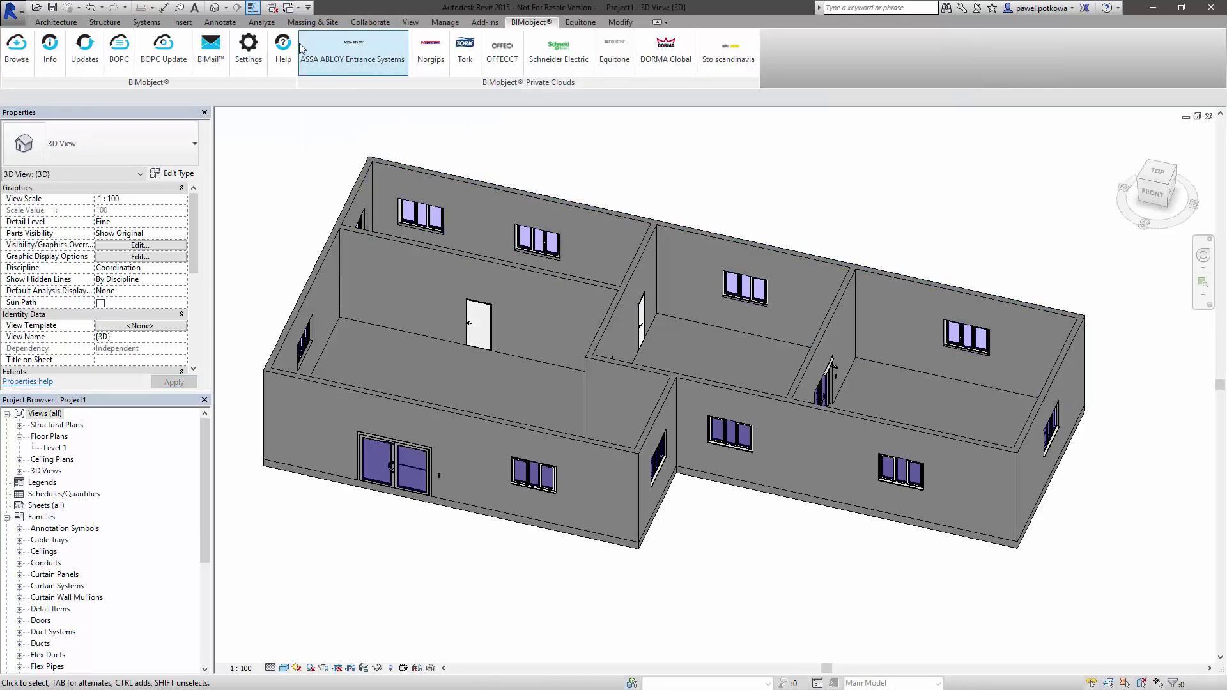
- Transfer all project standards from NIDA_Wall_150A100 into Project1, resolving duplicate types
left_click(447, 23)
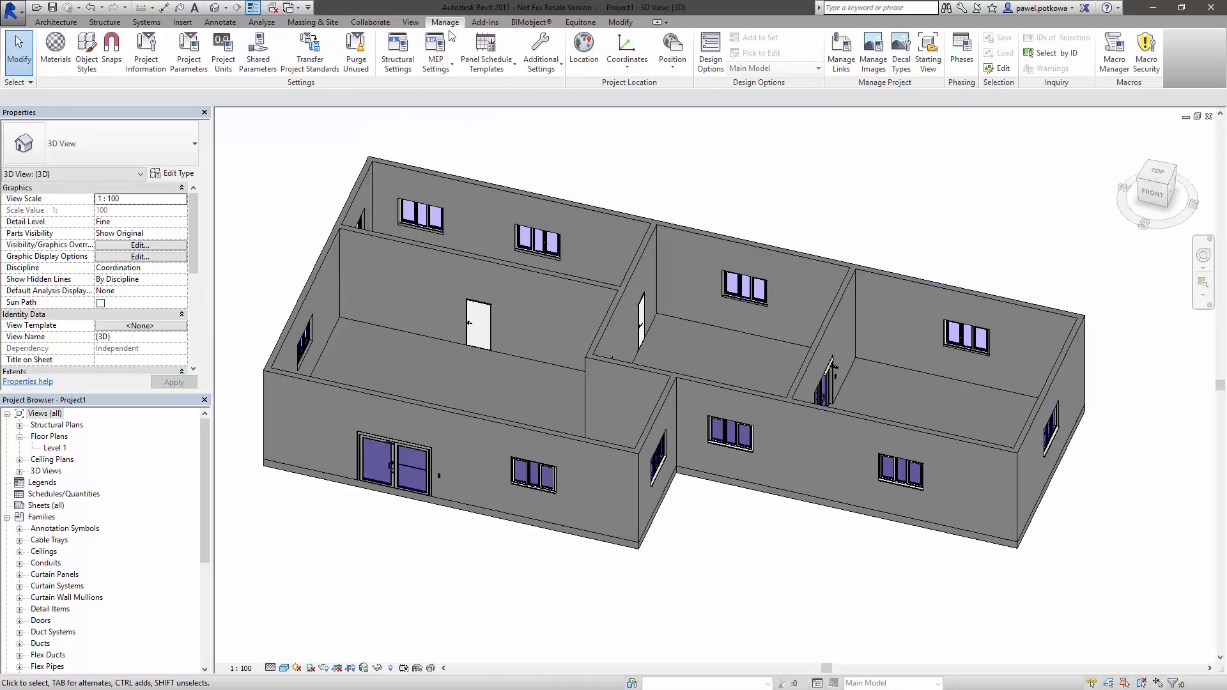
left_click(310, 52)
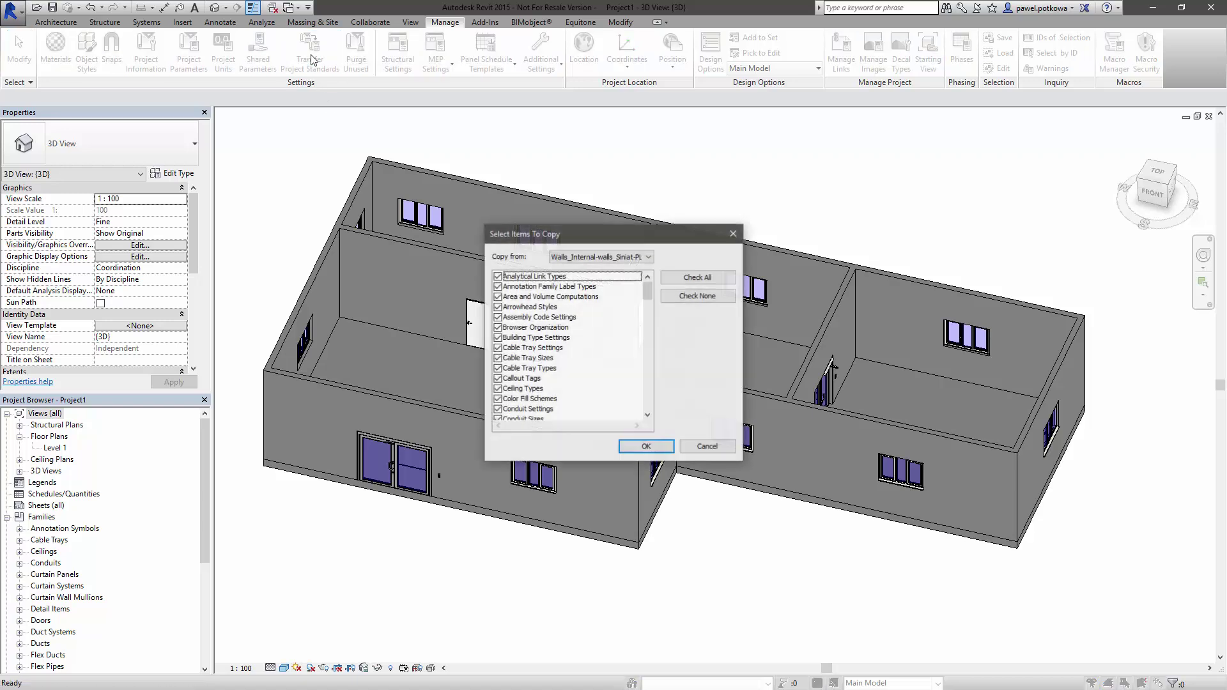
left_click(650, 259)
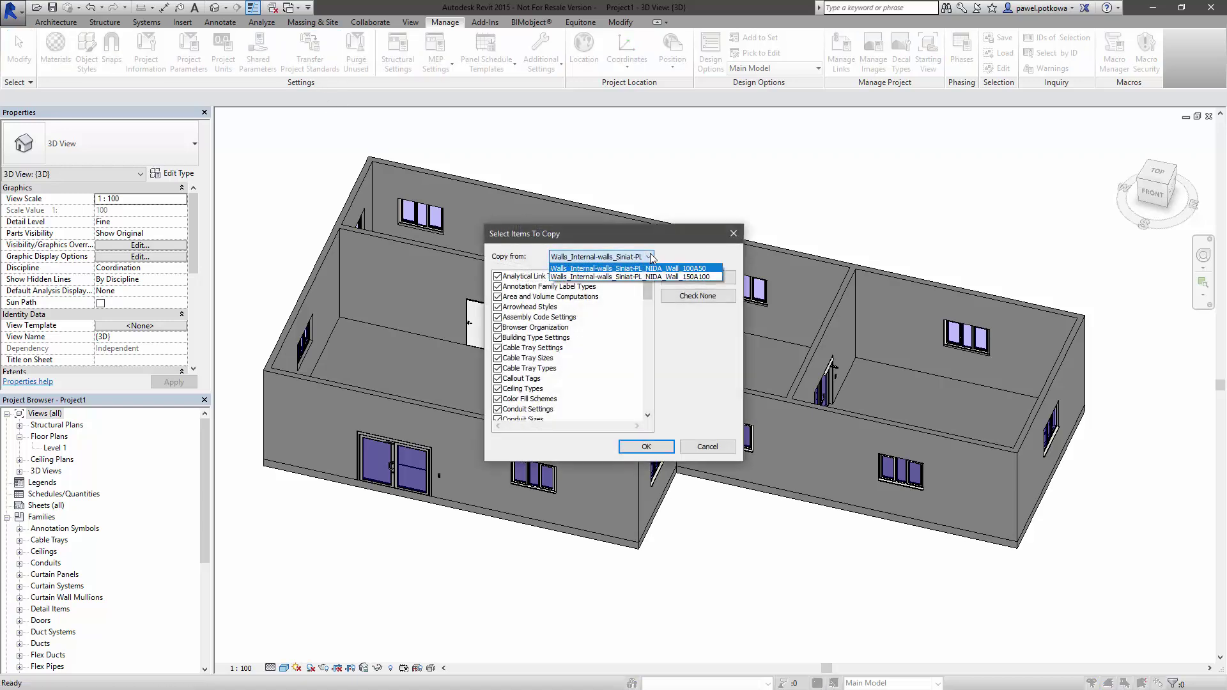
left_click(699, 269)
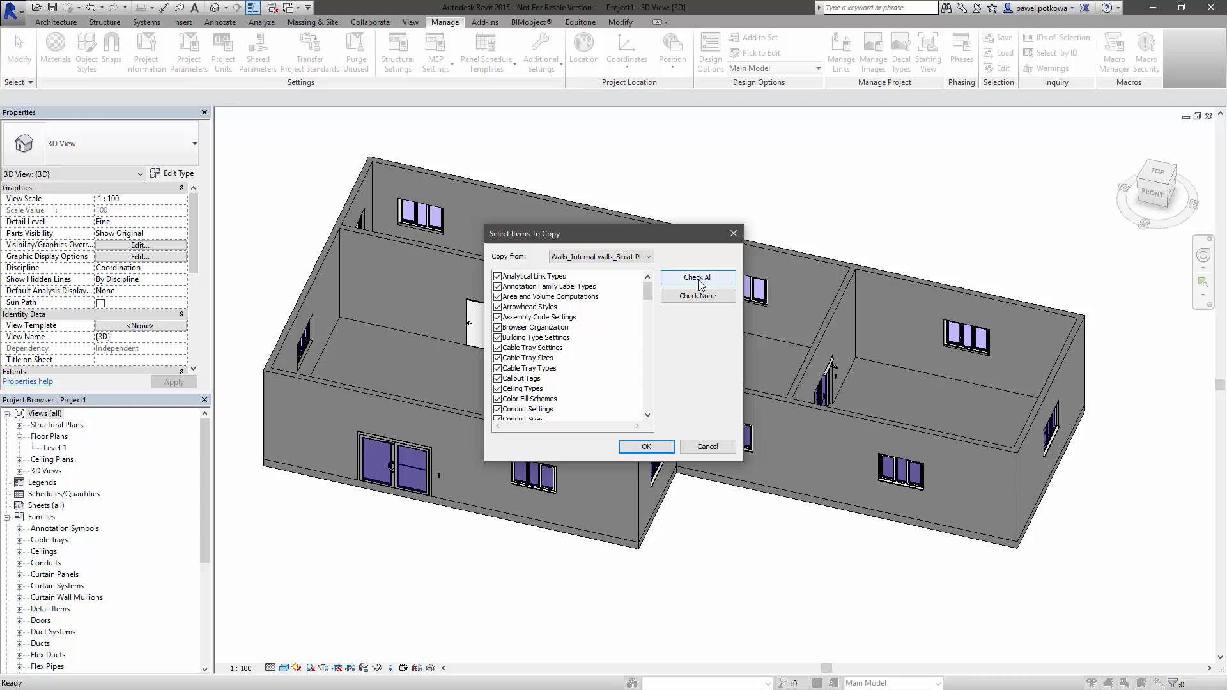
left_click(650, 257)
left_click(711, 274)
left_click(652, 446)
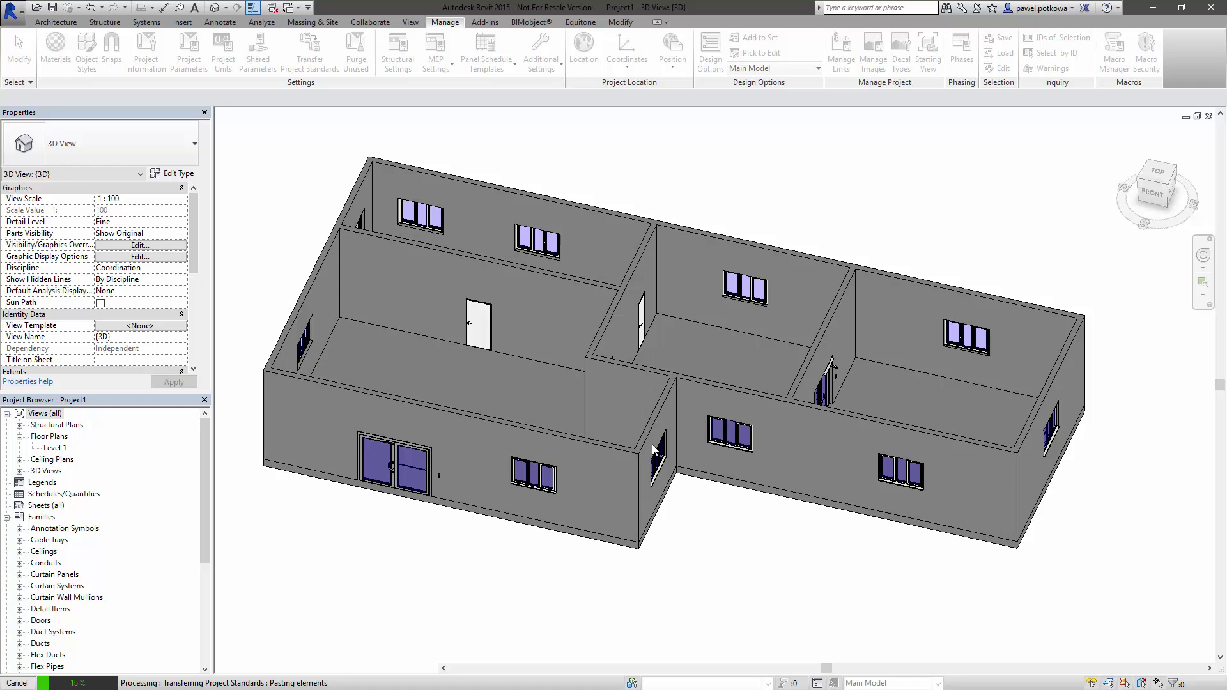
left_click(563, 408)
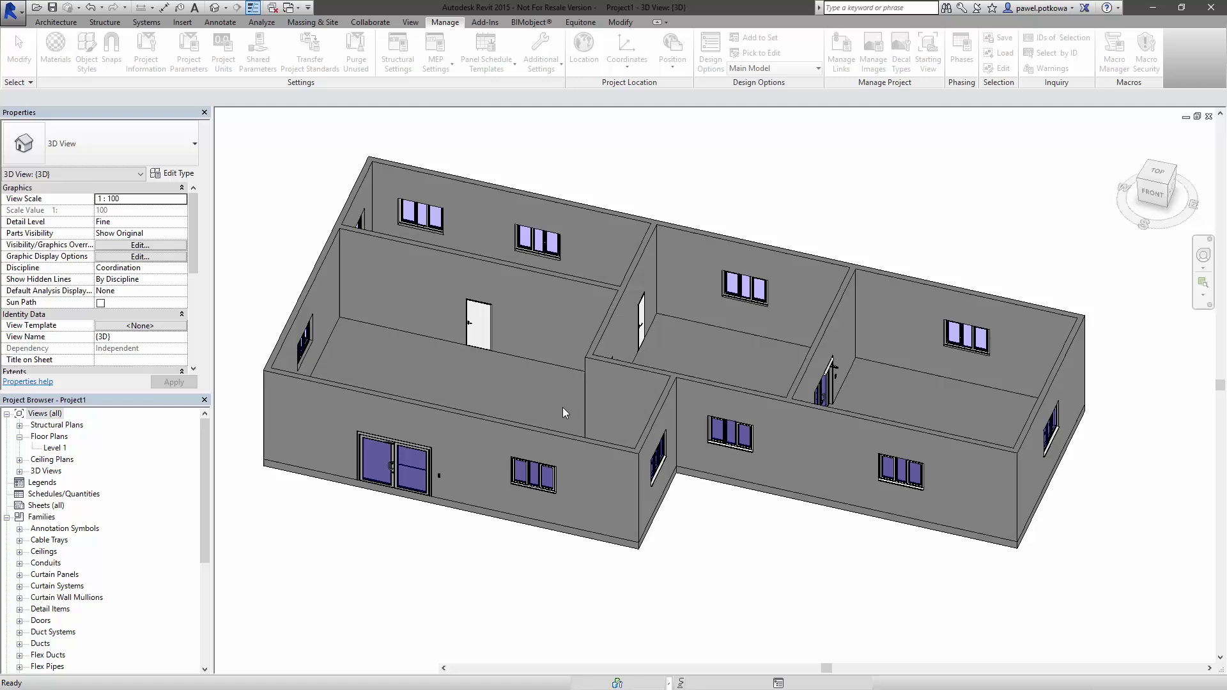
- Assign NIDA Ściana 150A100 types (Cicha, Ogień+, Expert) to the three interior partitions
left_click(551, 278)
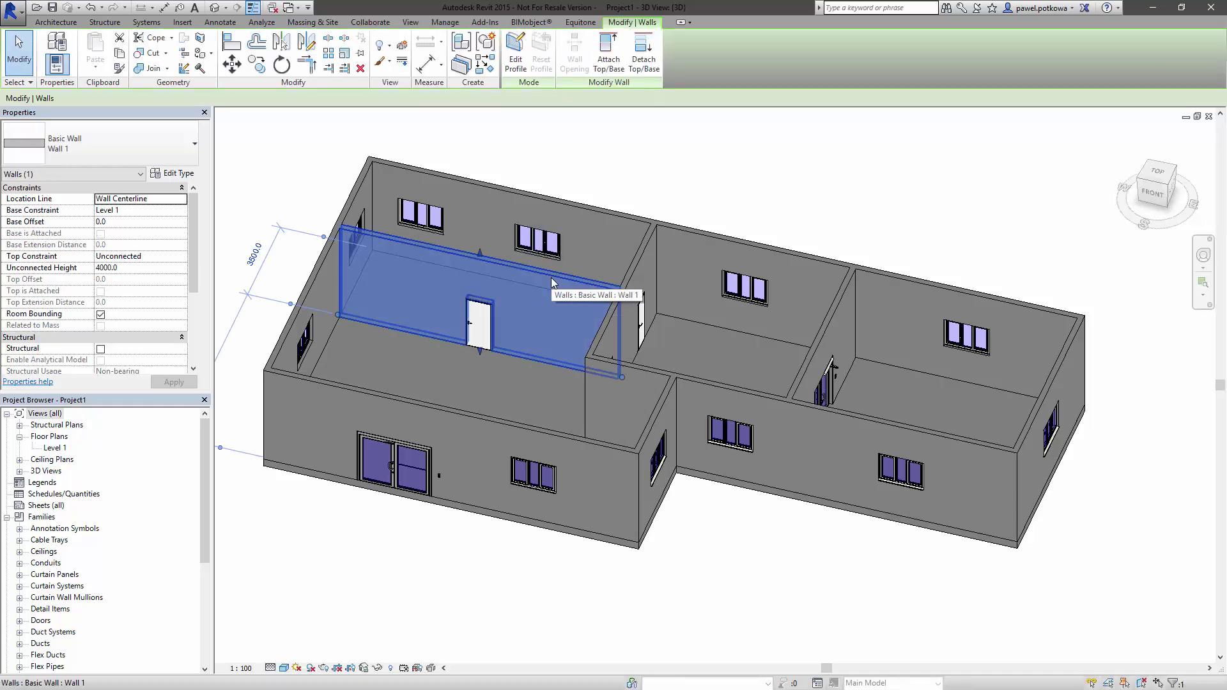
left_click(194, 135)
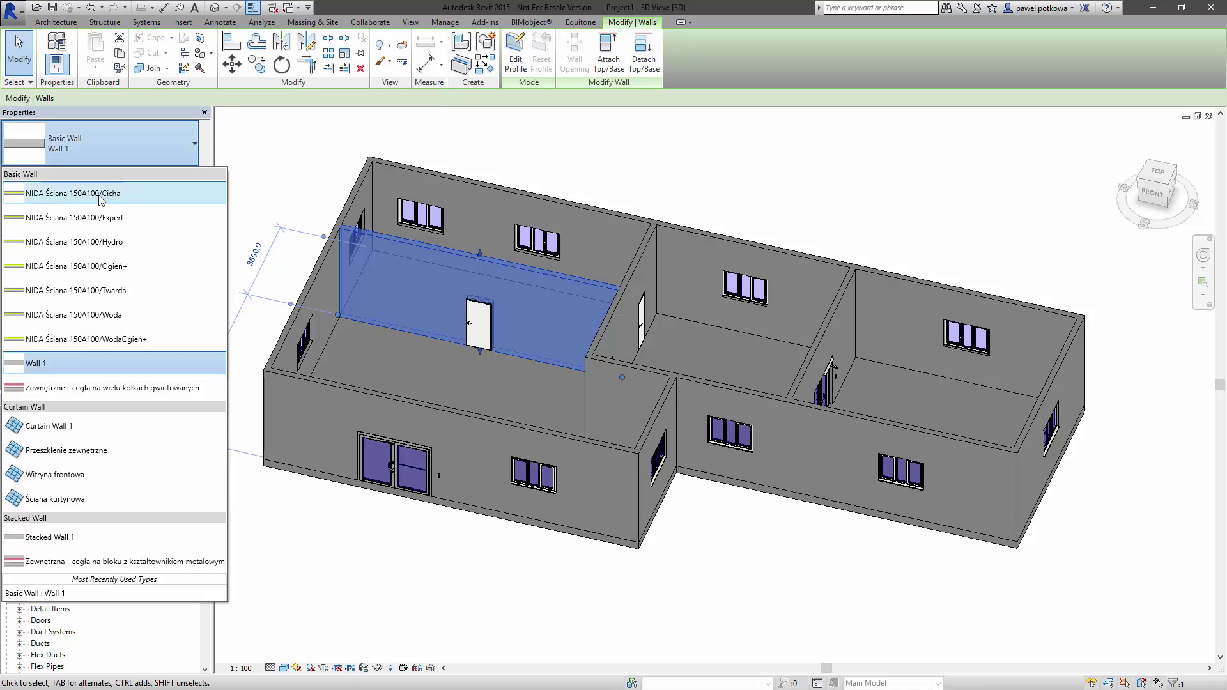
key("Escape")
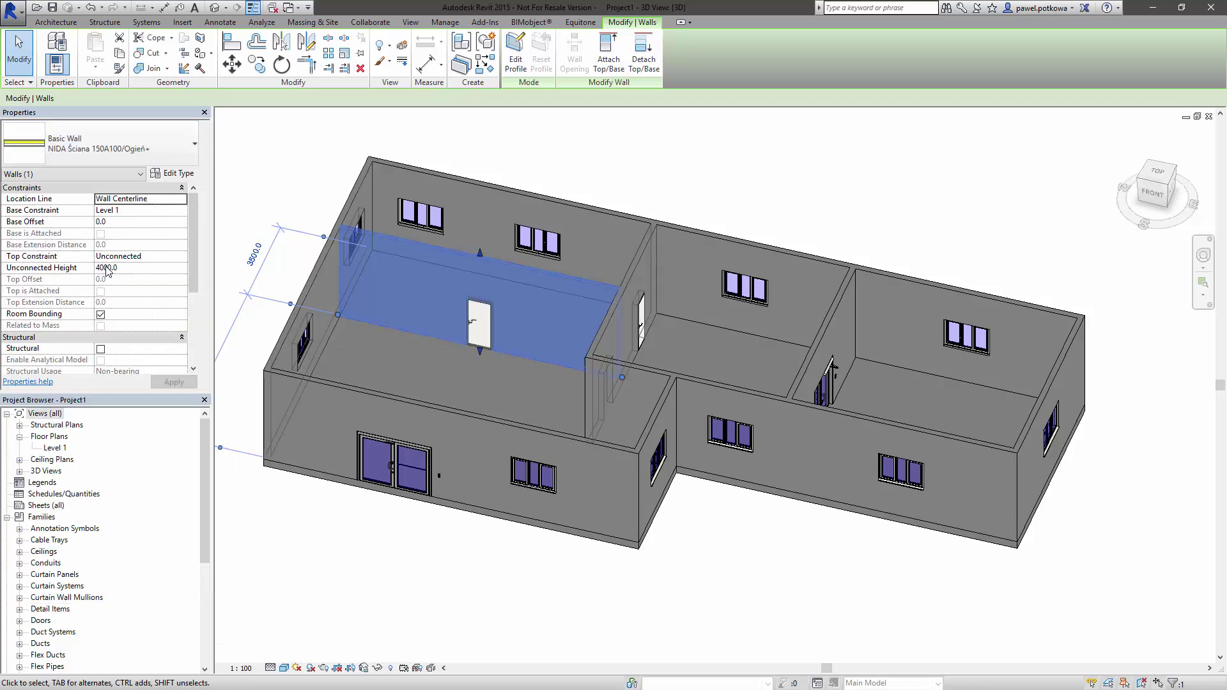
left_click(638, 263)
left_click(184, 134)
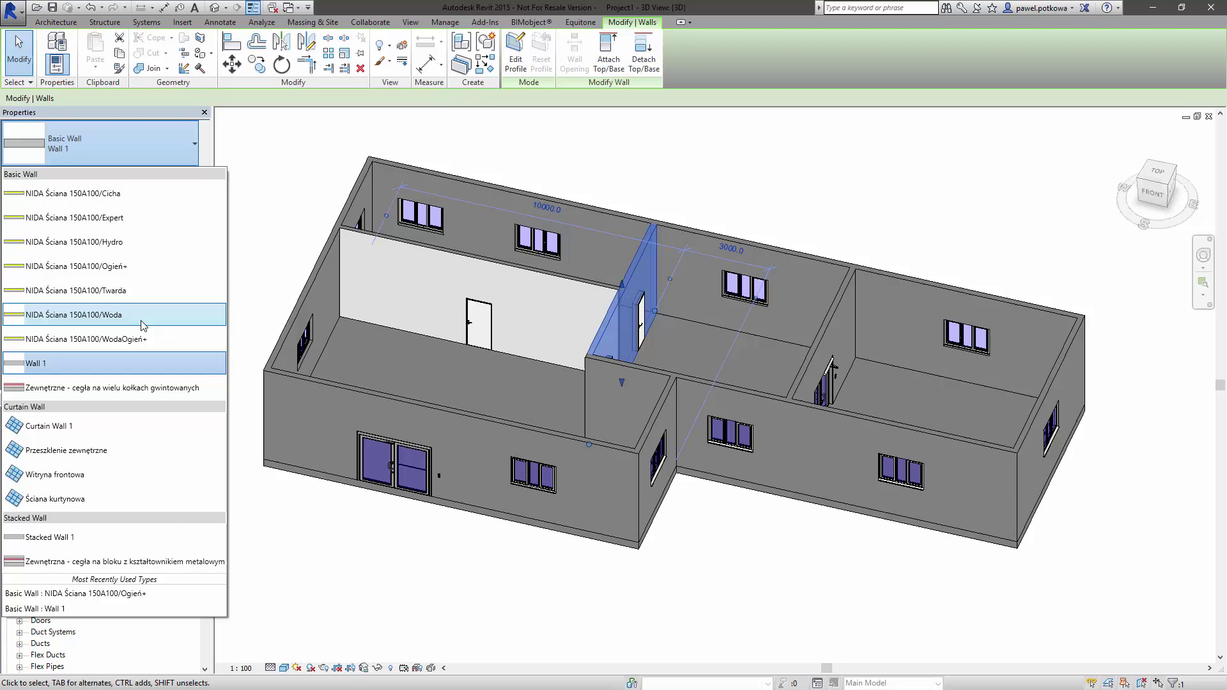
left_click(71, 203)
left_click(825, 318)
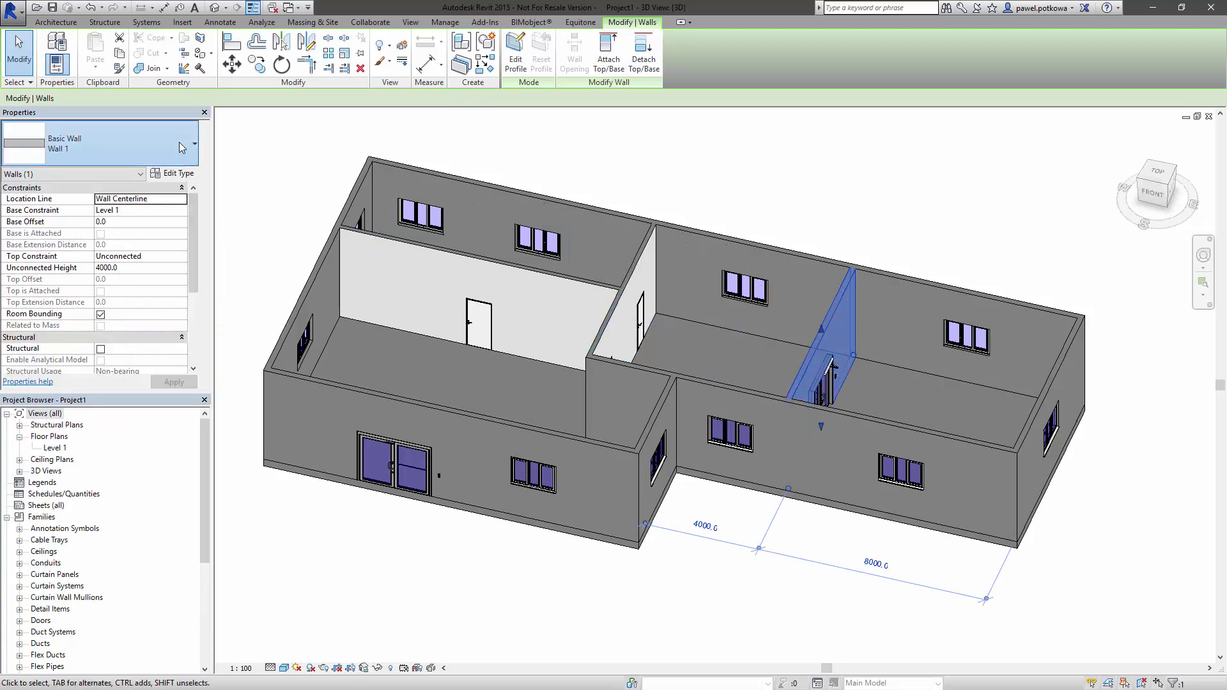
left_click(96, 143)
key("Escape")
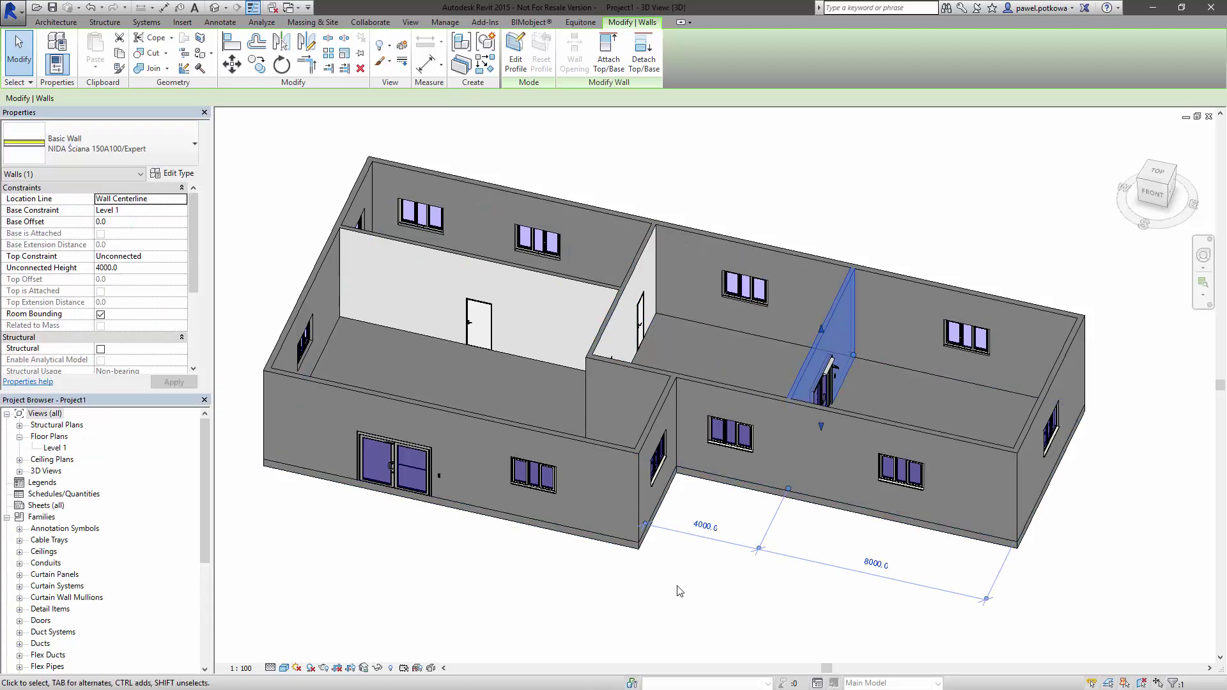
left_click(662, 591)
left_click(289, 8)
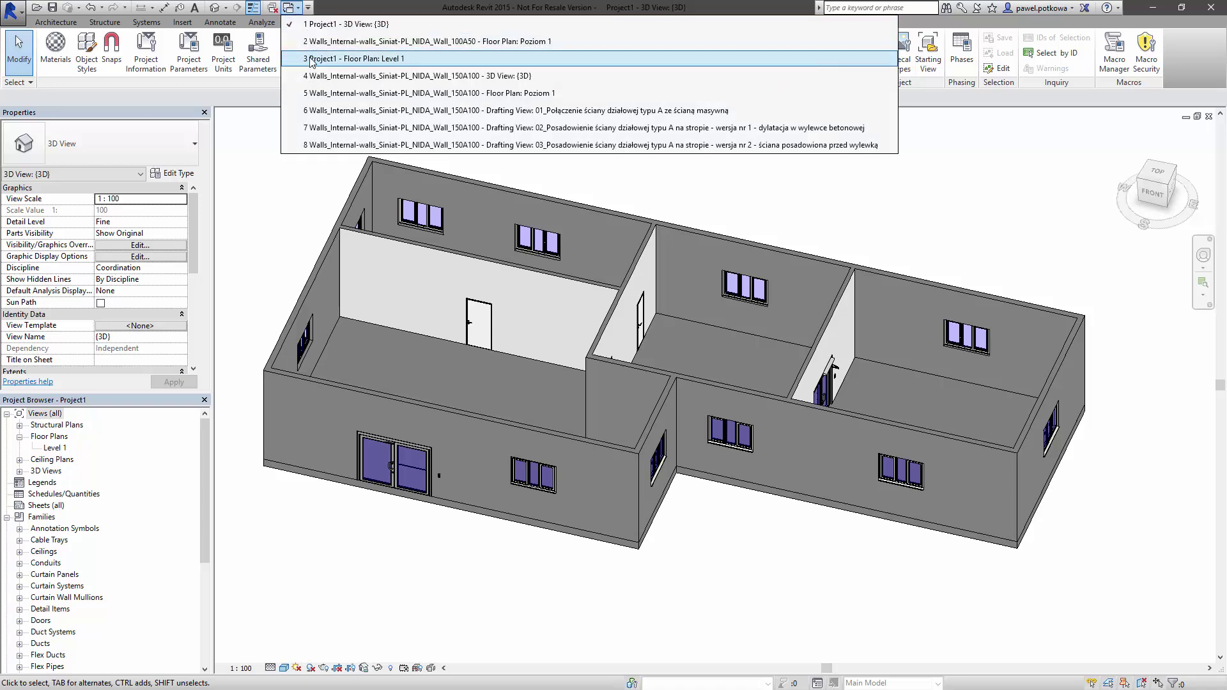
- Show Project1's Level 1 plan zoomed on the corridor walls and select the horizontal one
left_click(320, 58)
scroll(388, 323, "up", 2)
scroll(337, 312, "up", 2)
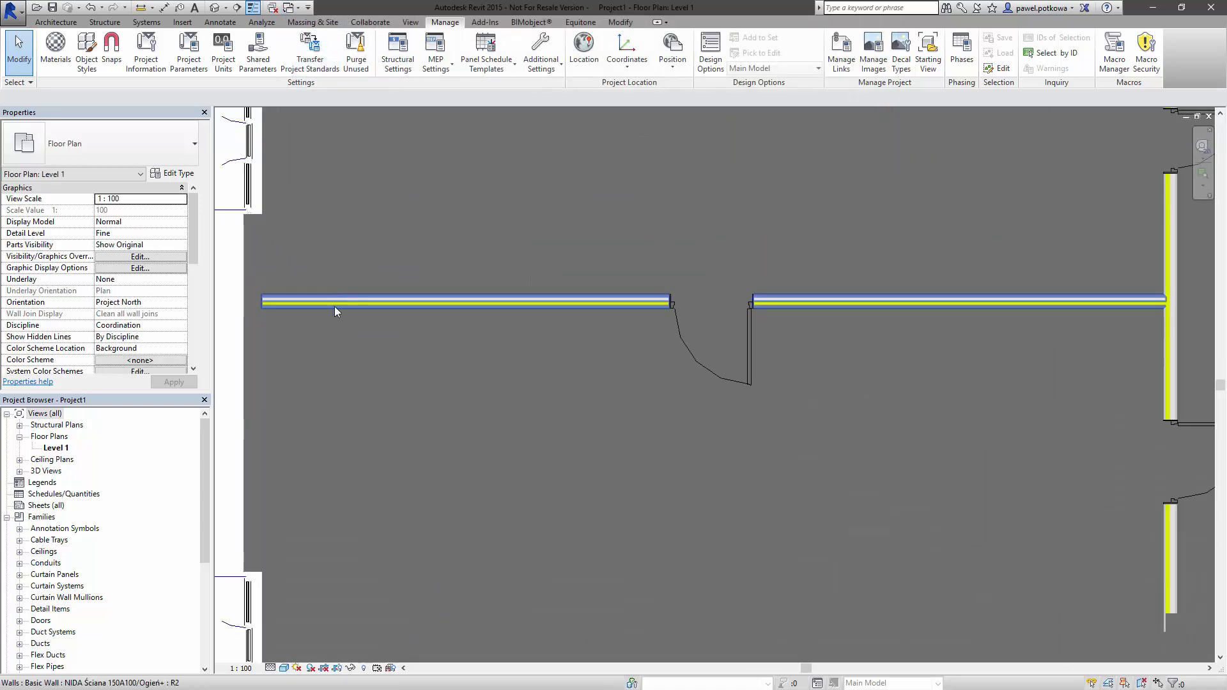
scroll(350, 316, "up", 2)
scroll(349, 314, "up", 2)
scroll(349, 312, "up", 1)
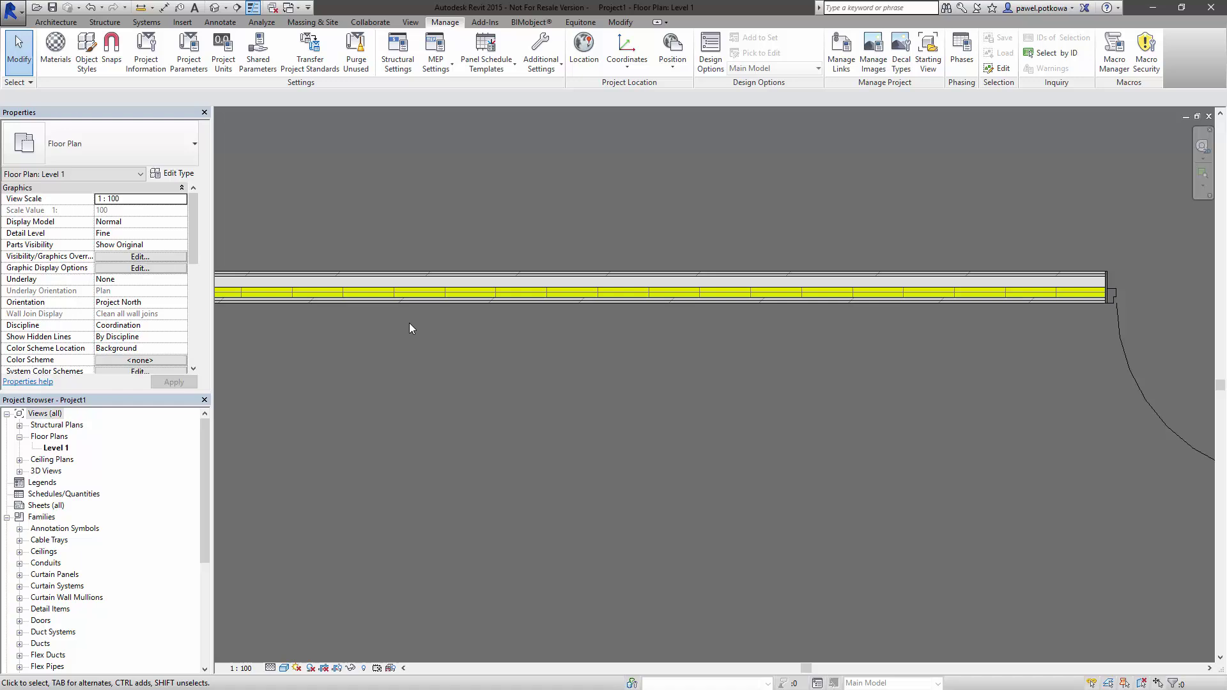
scroll(409, 324, "down", 3)
scroll(949, 300, "down", 2)
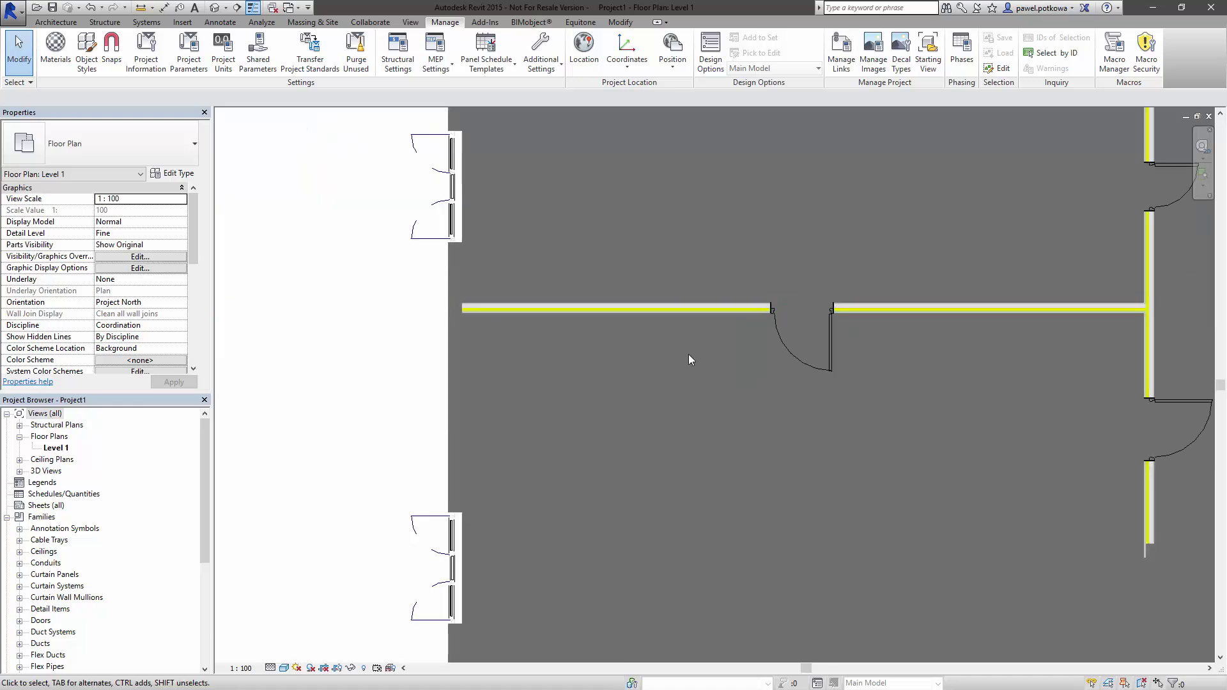
scroll(1090, 271, "up", 1)
scroll(1090, 271, "up", 1)
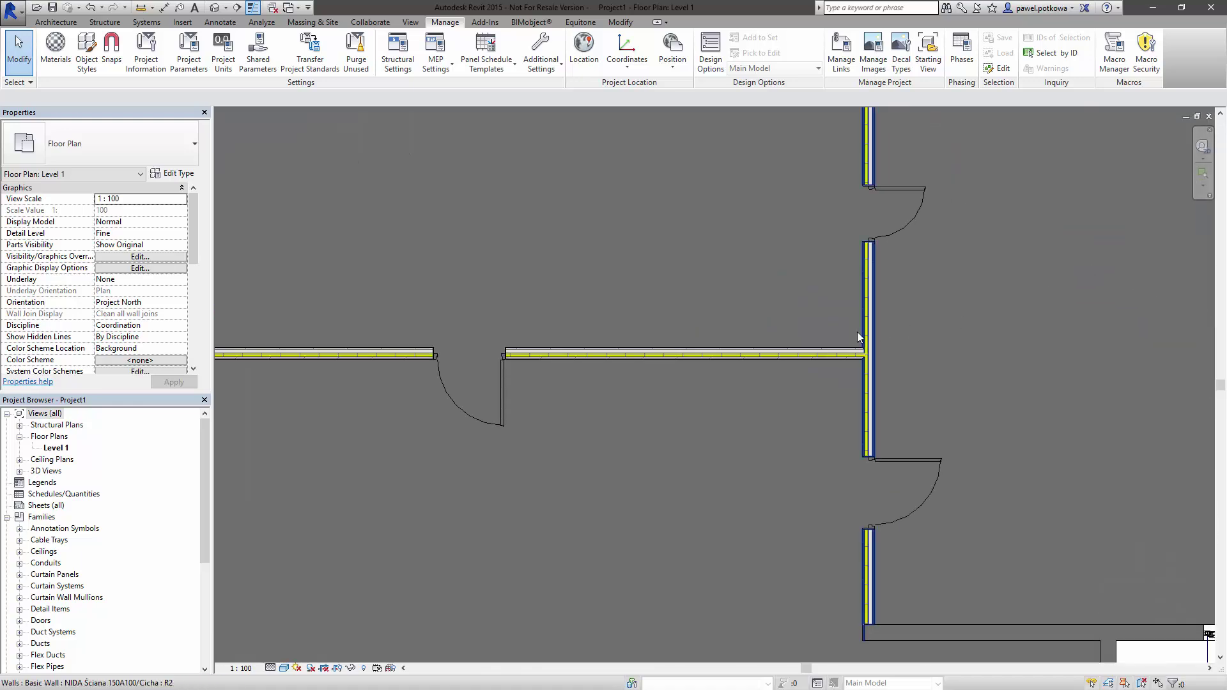
left_click(820, 349)
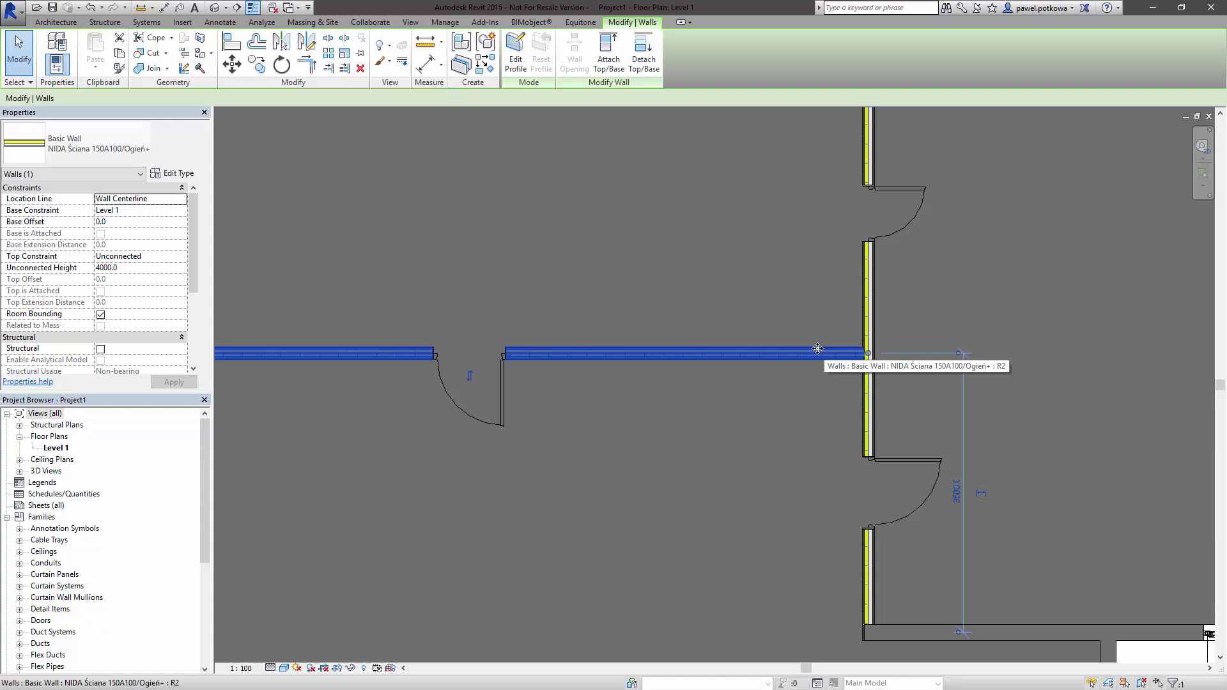
left_click(537, 24)
left_click(51, 50)
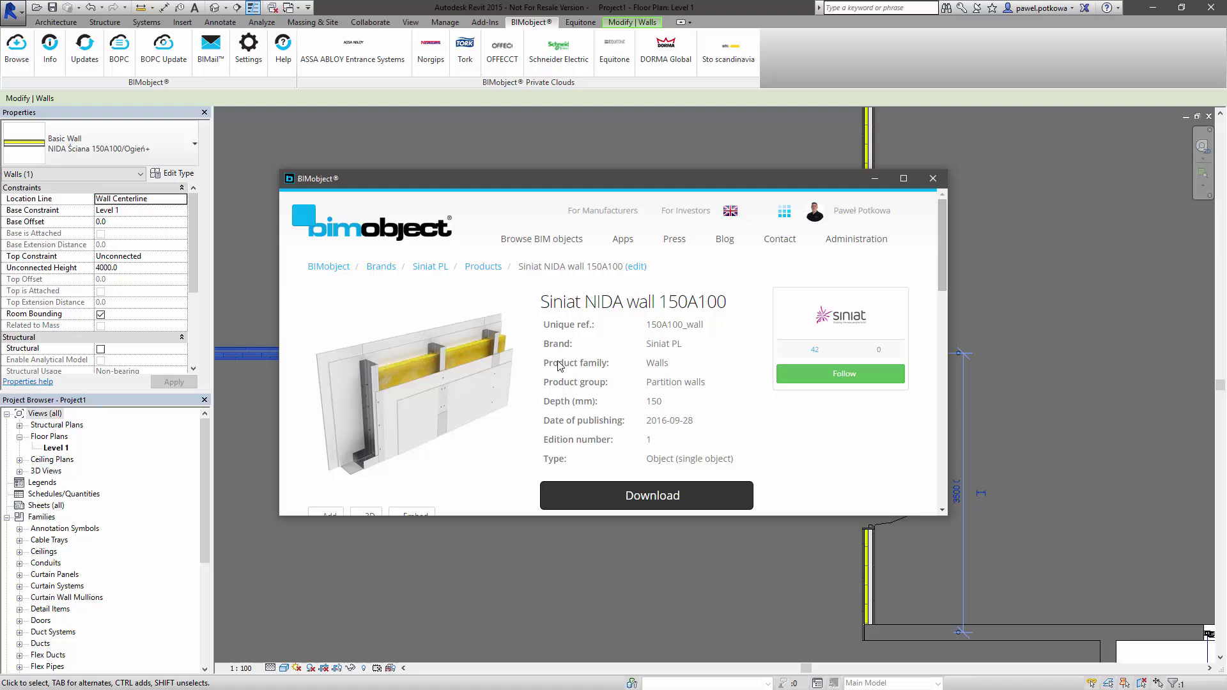
scroll(569, 361, "down", 3)
scroll(576, 361, "down", 2)
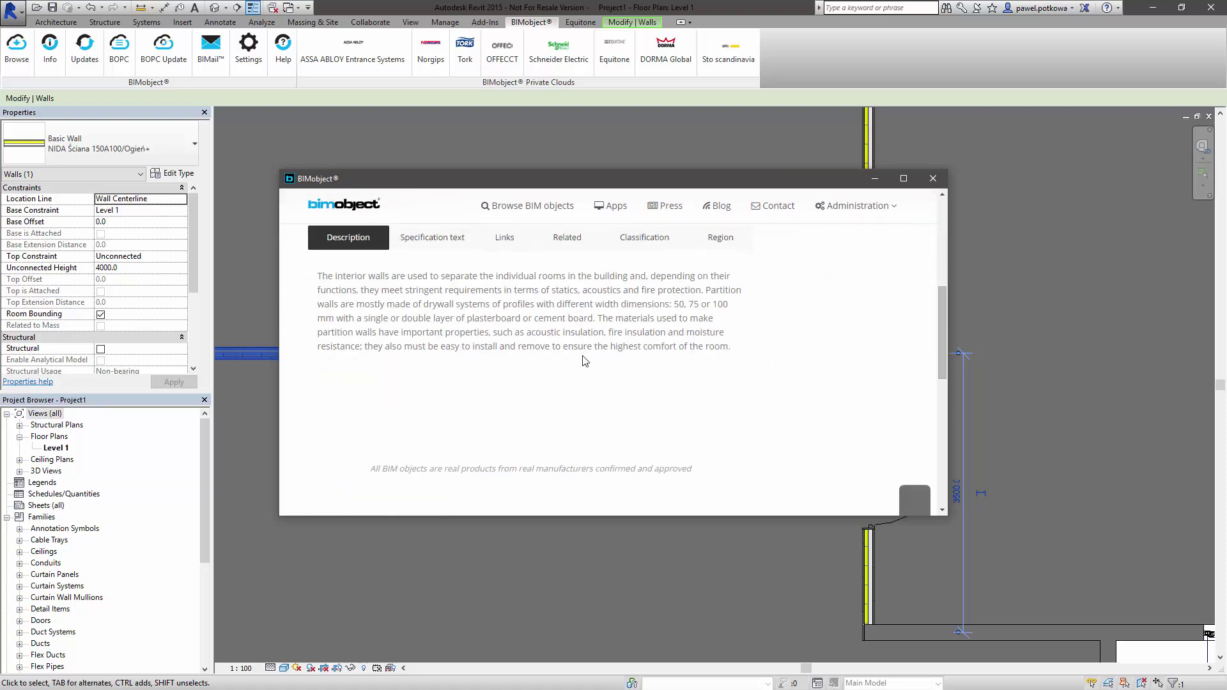
scroll(585, 362, "up", 5)
scroll(584, 361, "up", 1)
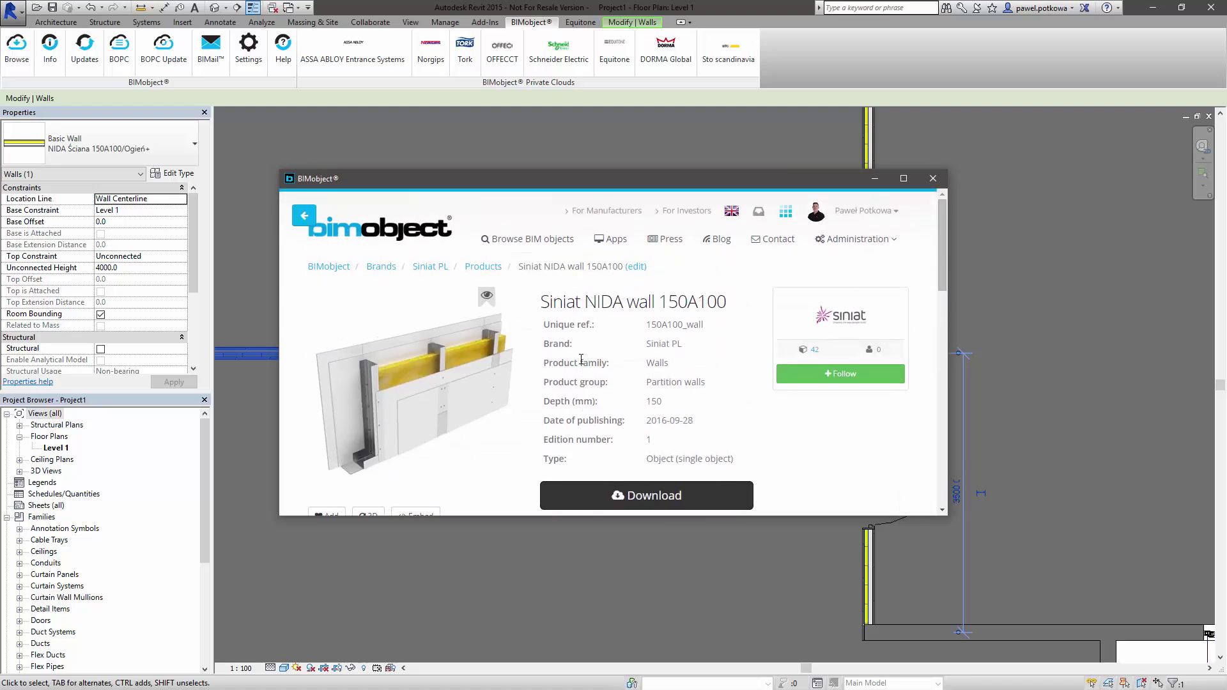
left_click(934, 179)
scroll(680, 234, "down", 1)
scroll(680, 233, "down", 1)
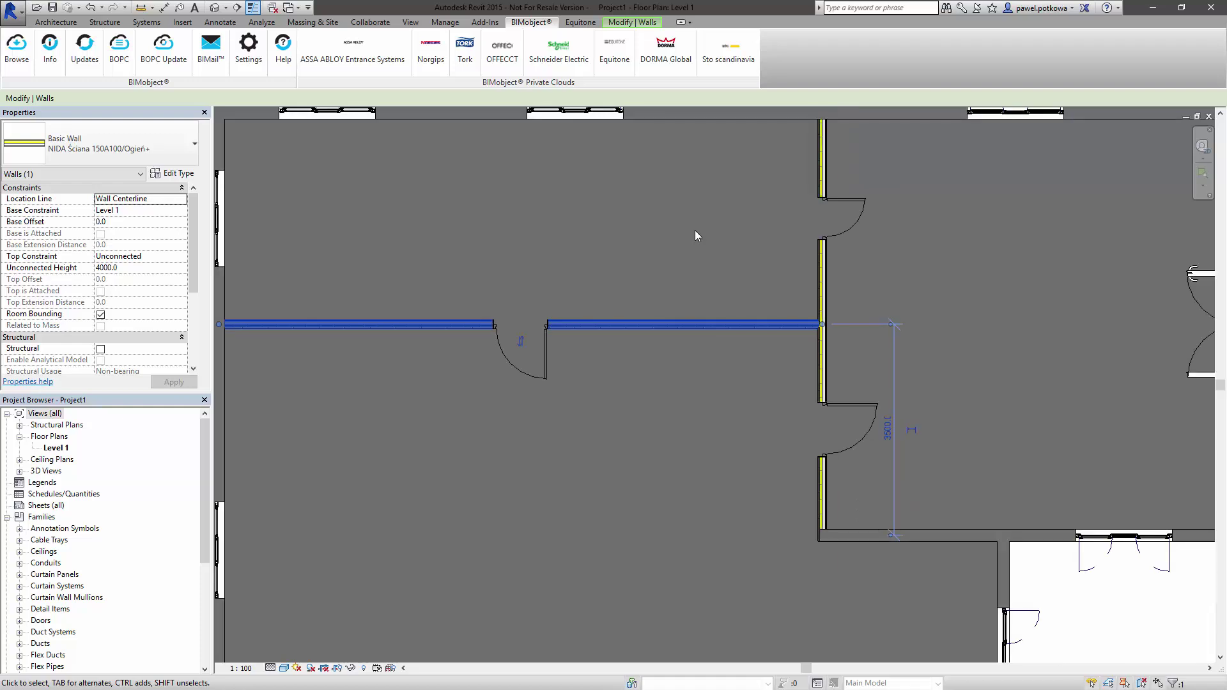
scroll(695, 231, "down", 1)
scroll(693, 237, "down", 1)
scroll(693, 237, "down", 1)
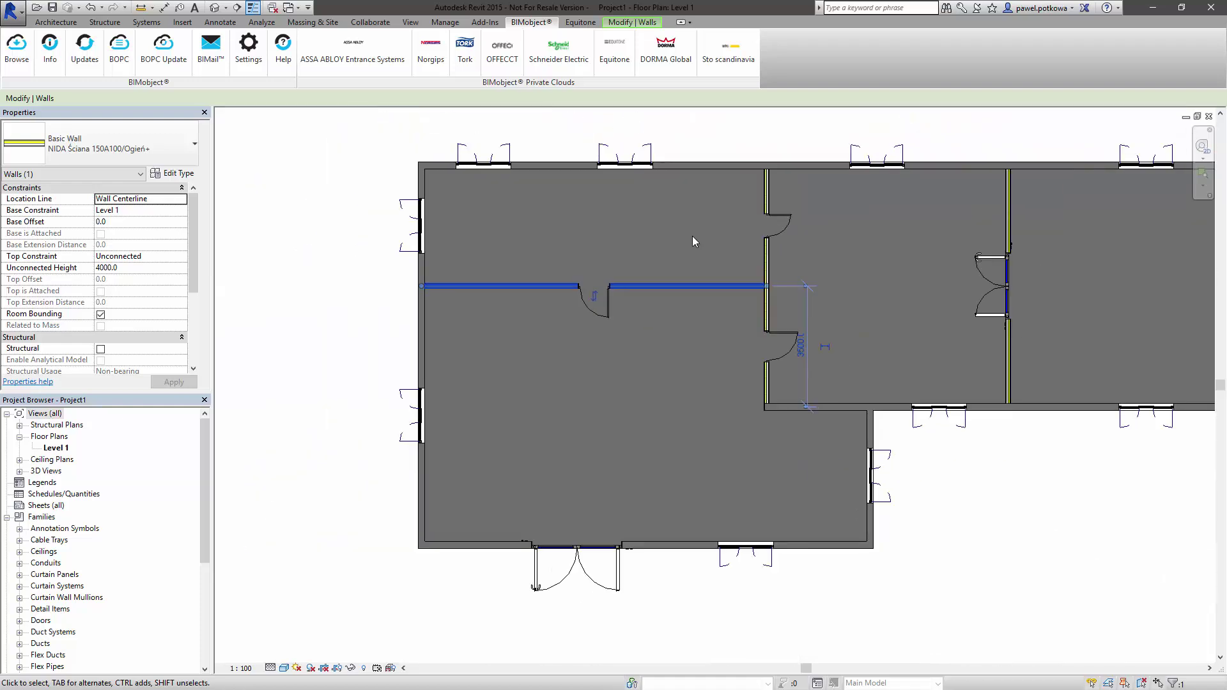